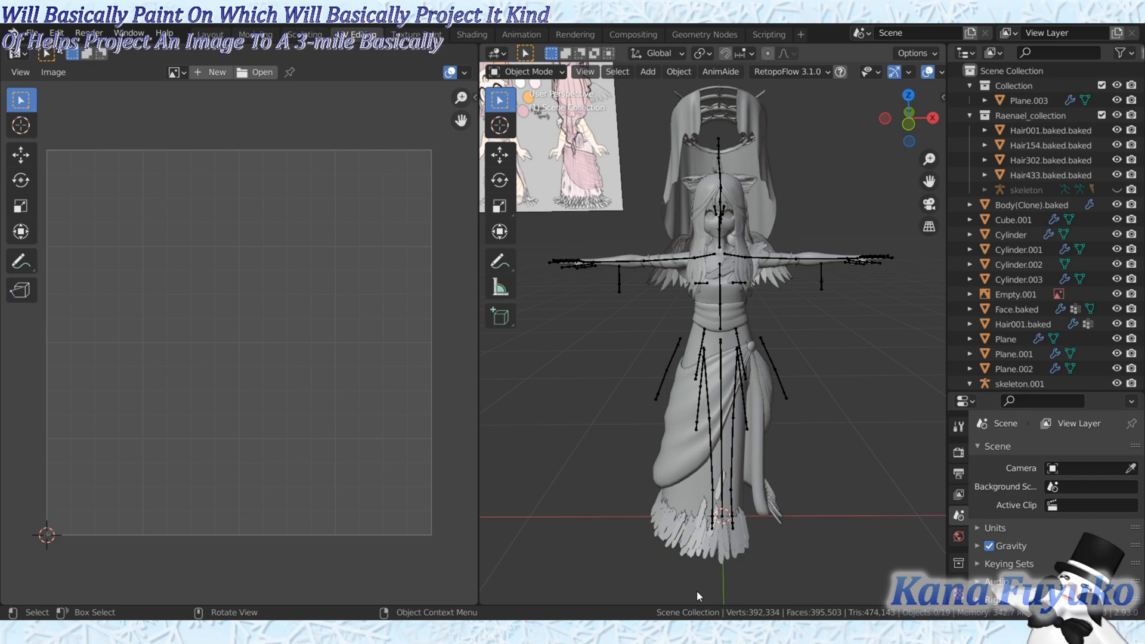
# - Open the draped overskirt cloth's mesh in Edit Mode and try moving individual vertices in its UV map
pyautogui.click(685, 429)
pyautogui.press('Tab')
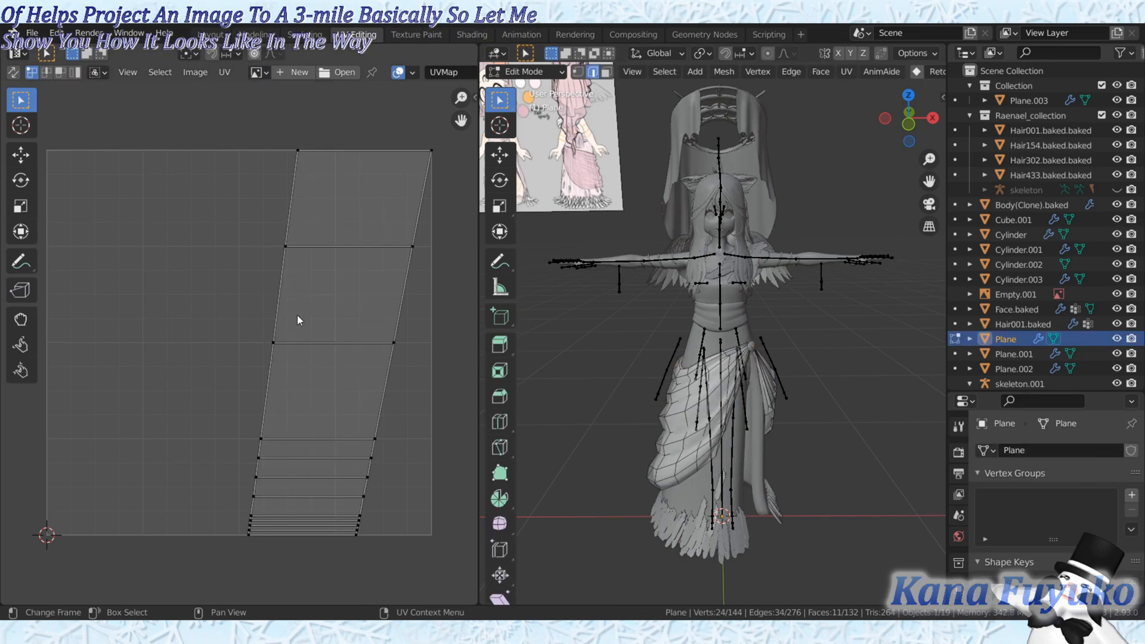
pyautogui.click(285, 246)
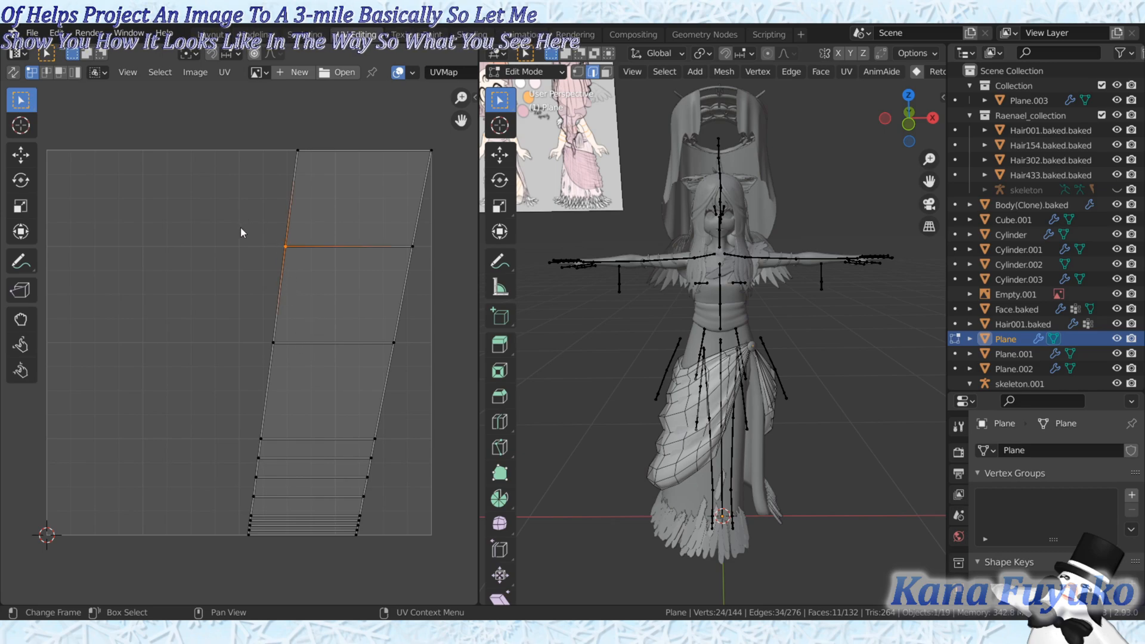
pyautogui.press('g')
pyautogui.press('Escape')
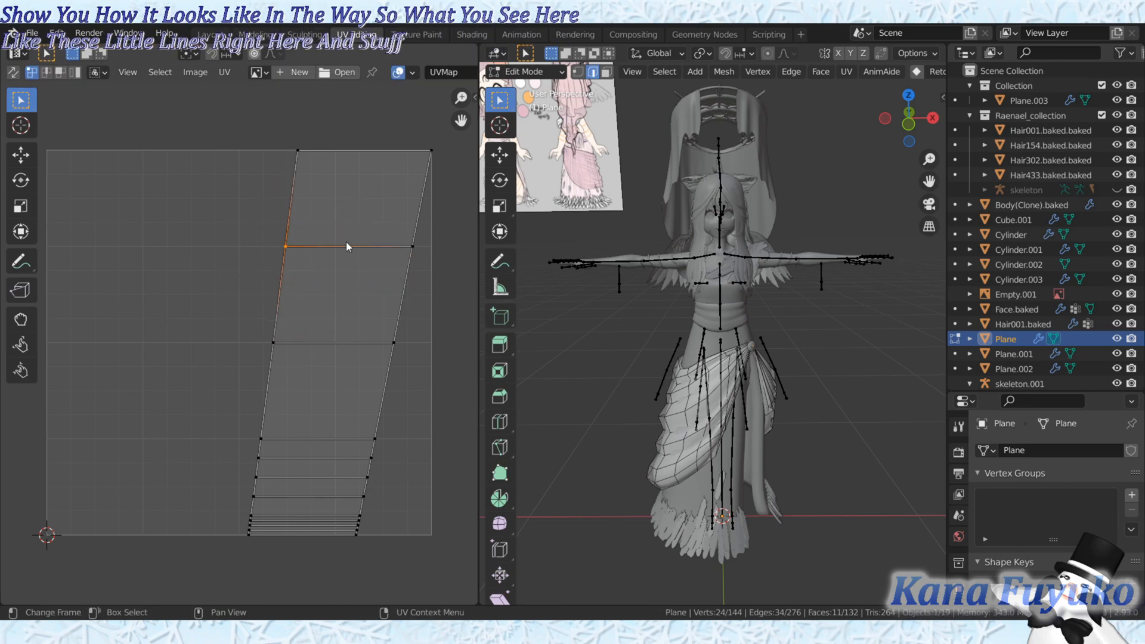
pyautogui.click(411, 247)
pyautogui.press('g')
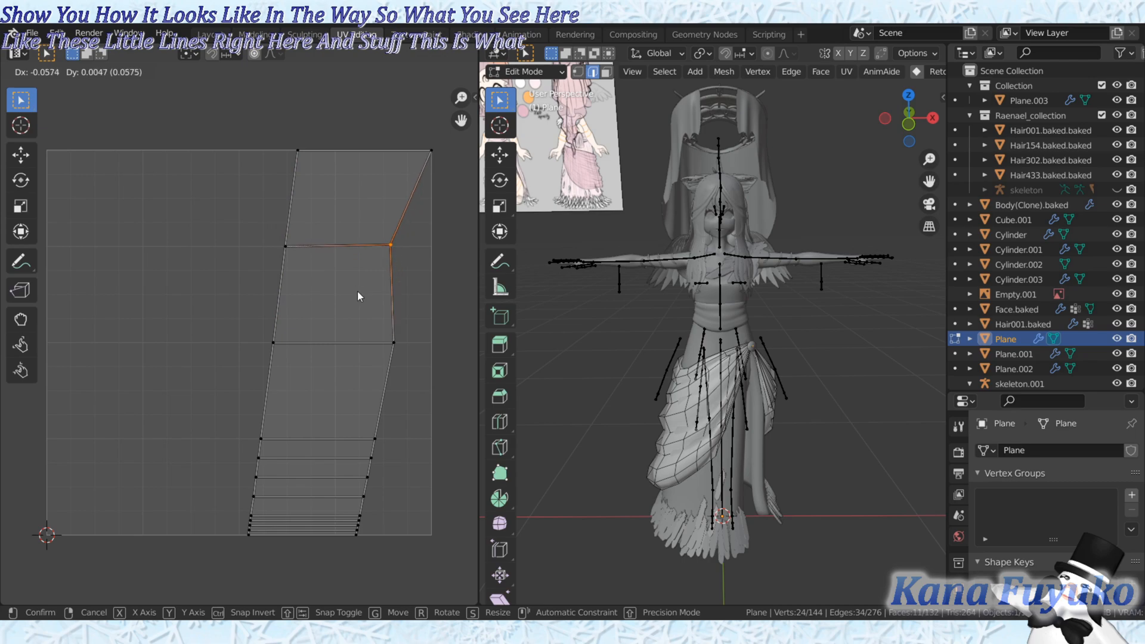
pyautogui.press('Escape')
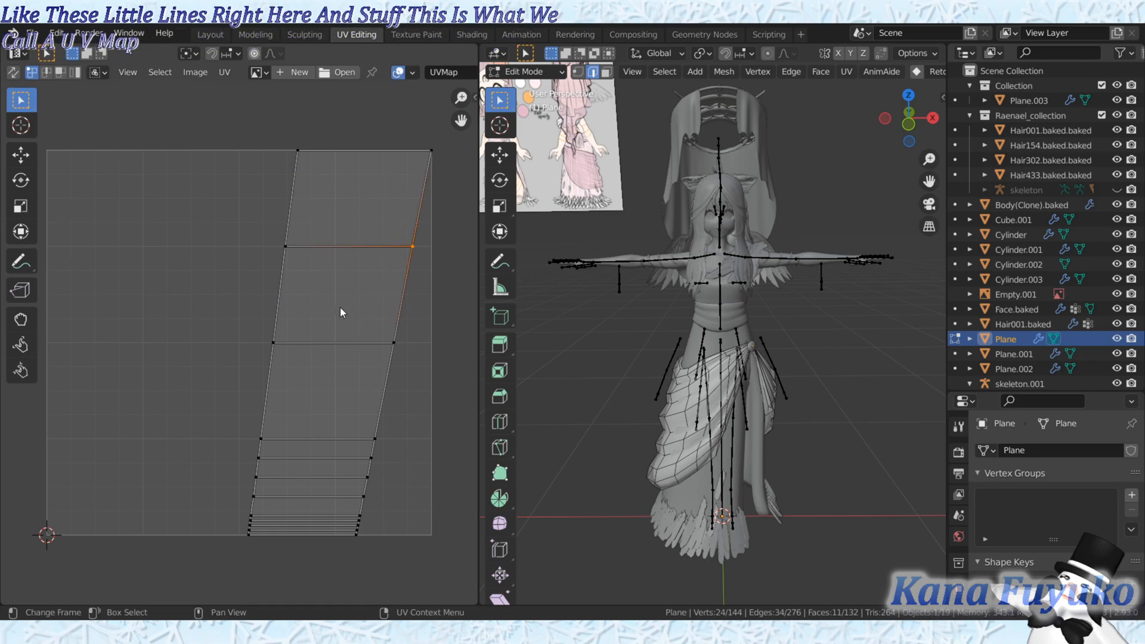
pyautogui.click(393, 341)
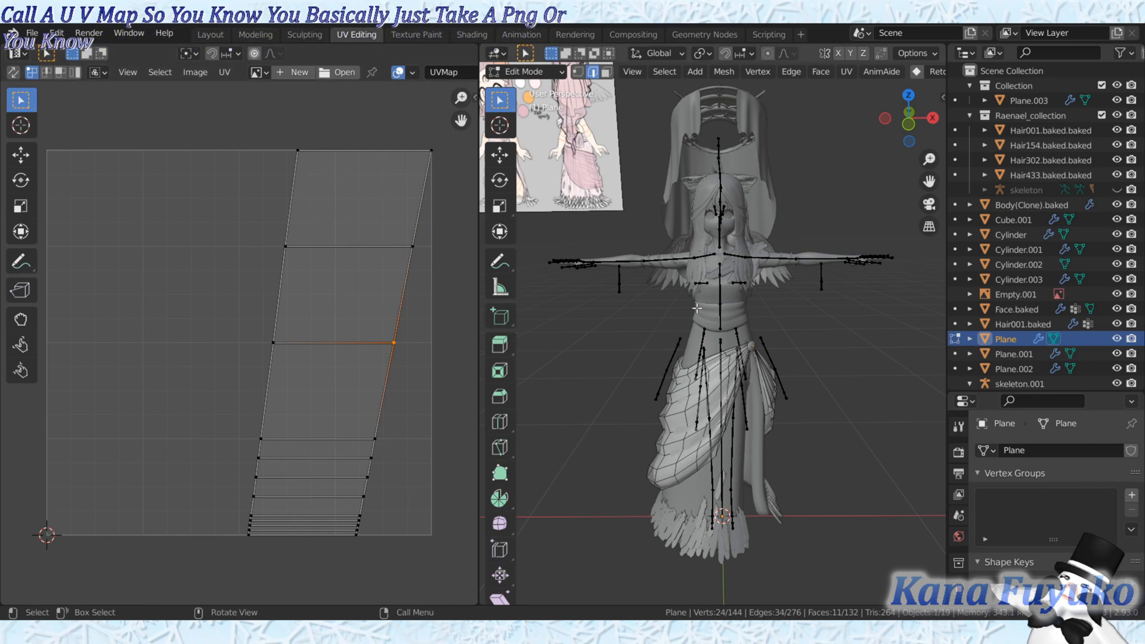
# - Examine the draped cloth from several angles and select its whole mesh to view the complete UV layout
pyautogui.scroll(1, 644, 332)
pyautogui.moveTo(644, 331); pyautogui.dragTo(666, 335, button='middle')
pyautogui.scroll(1, 644, 358)
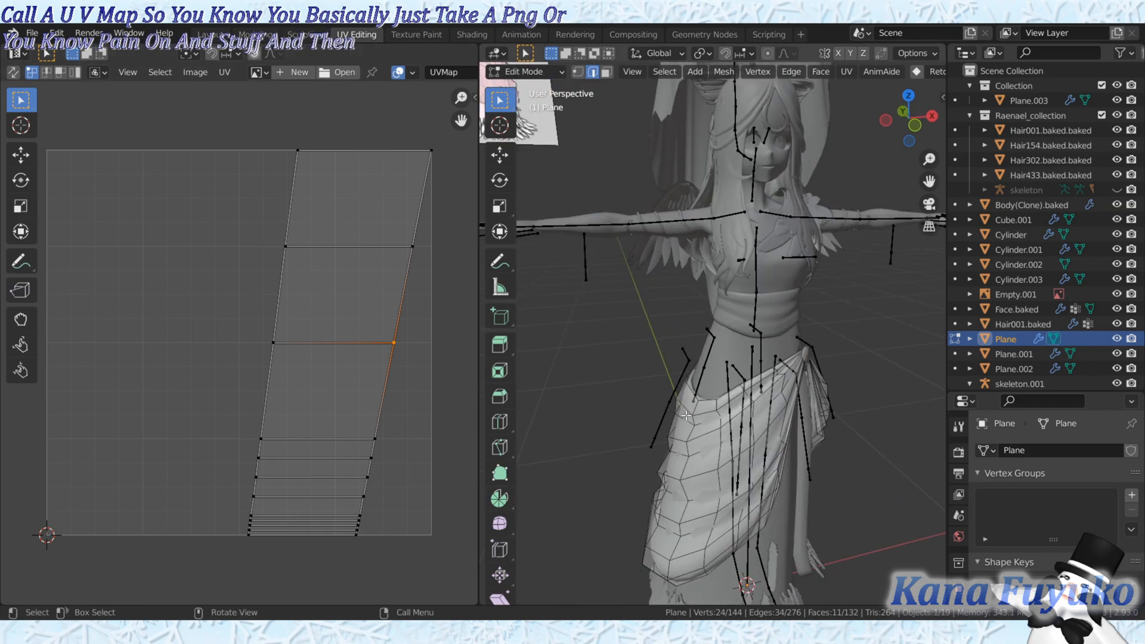
pyautogui.scroll(2, 713, 403)
pyautogui.moveTo(713, 403); pyautogui.dragTo(736, 359, button='middle')
pyautogui.scroll(-3, 822, 413)
pyautogui.moveTo(831, 360); pyautogui.dragTo(791, 385, button='middle')
pyautogui.click(868, 351)
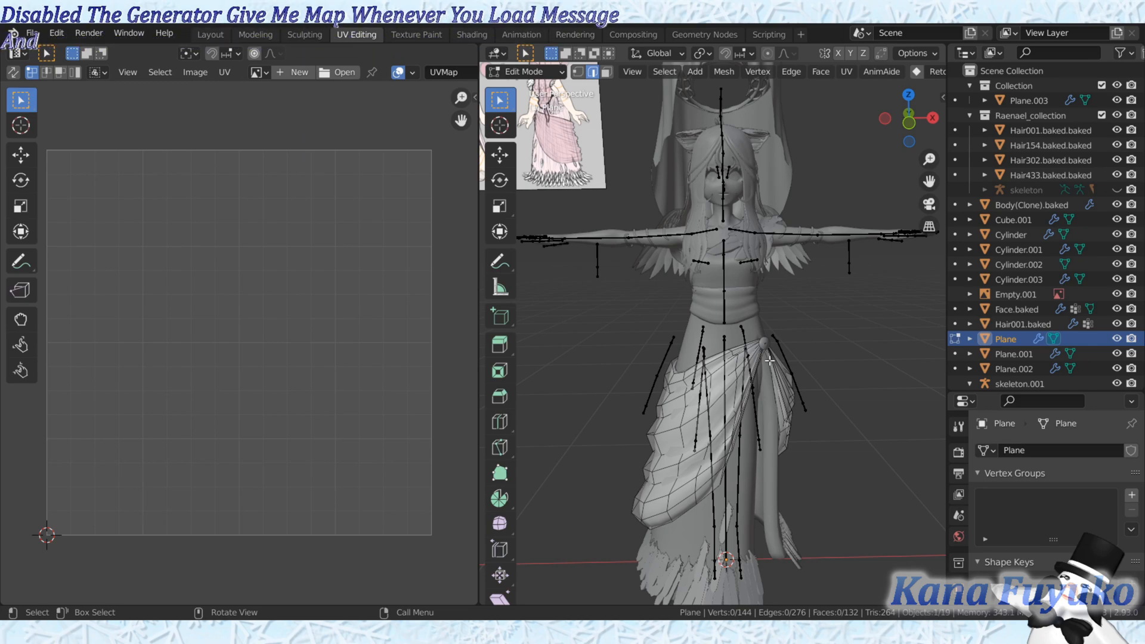
pyautogui.press('a')
pyautogui.moveTo(137, 385); pyautogui.dragTo(157, 381, button='middle')
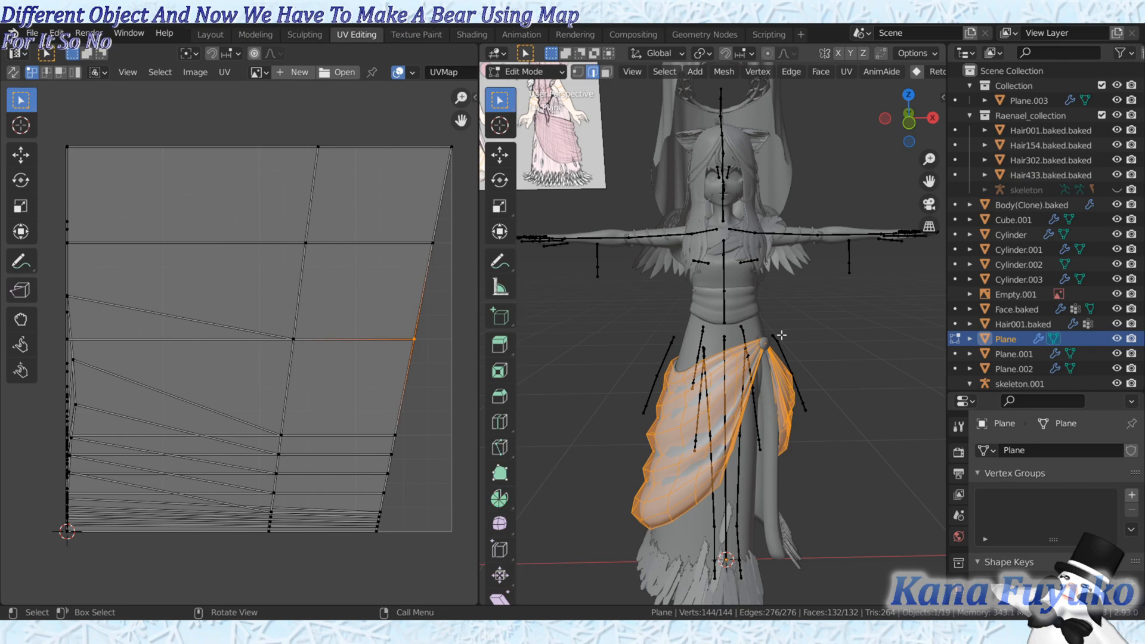
pyautogui.moveTo(781, 246); pyautogui.dragTo(597, 334, button='middle')
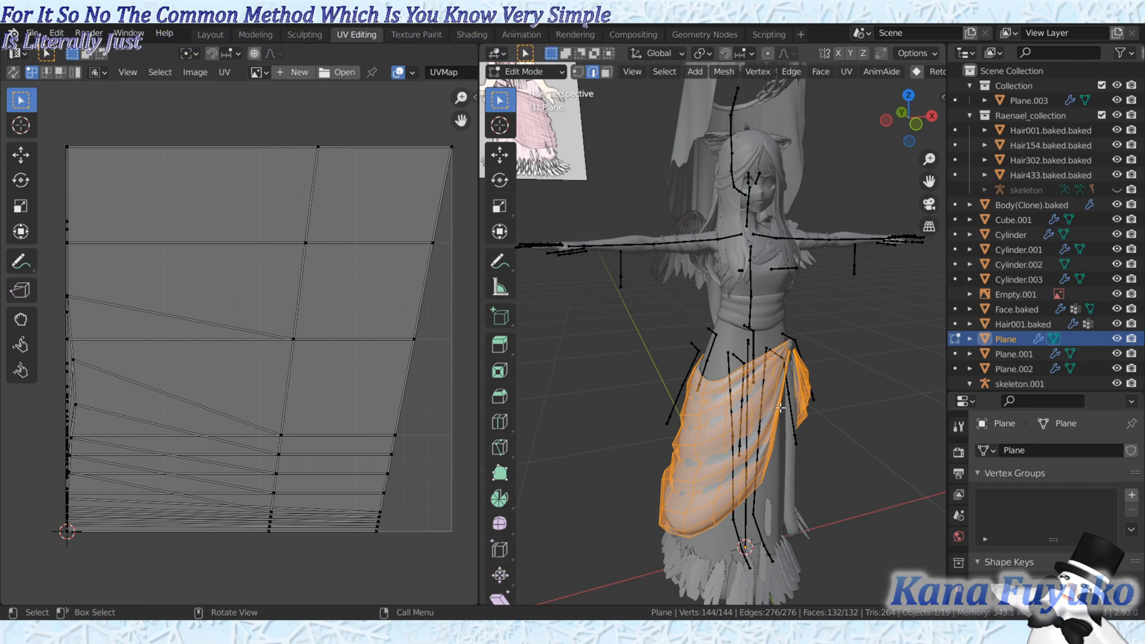
# - Leave the draped cloth's mesh editing and hide the long hair object that covers the dress
pyautogui.press('Tab')
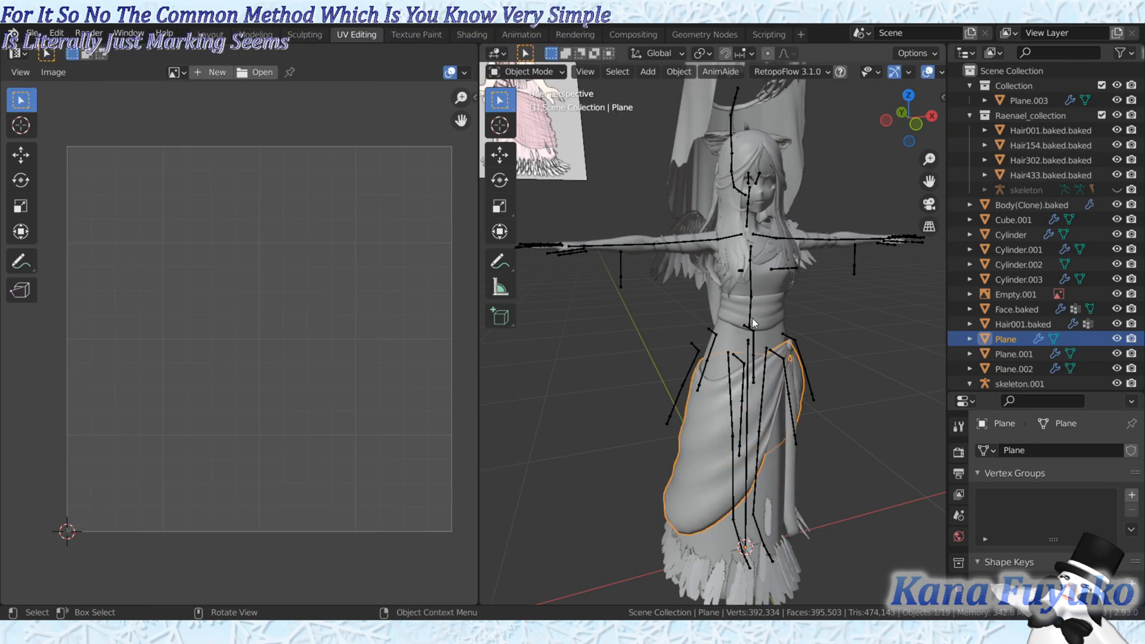
pyautogui.click(725, 342)
pyautogui.press('Tab')
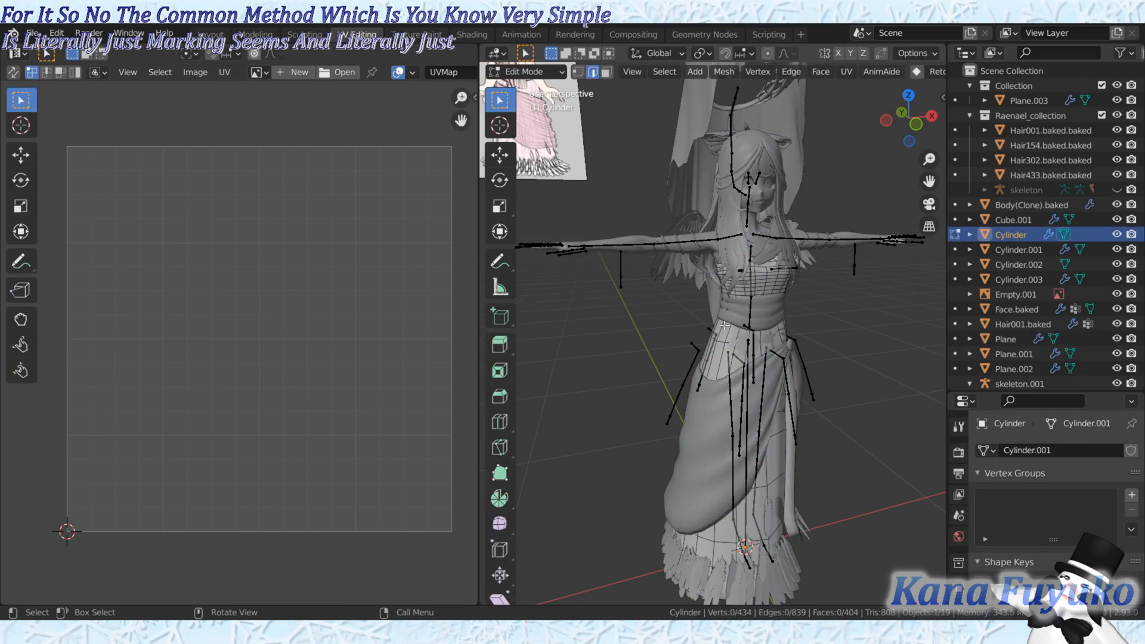
pyautogui.moveTo(733, 313); pyautogui.dragTo(666, 318, button='middle')
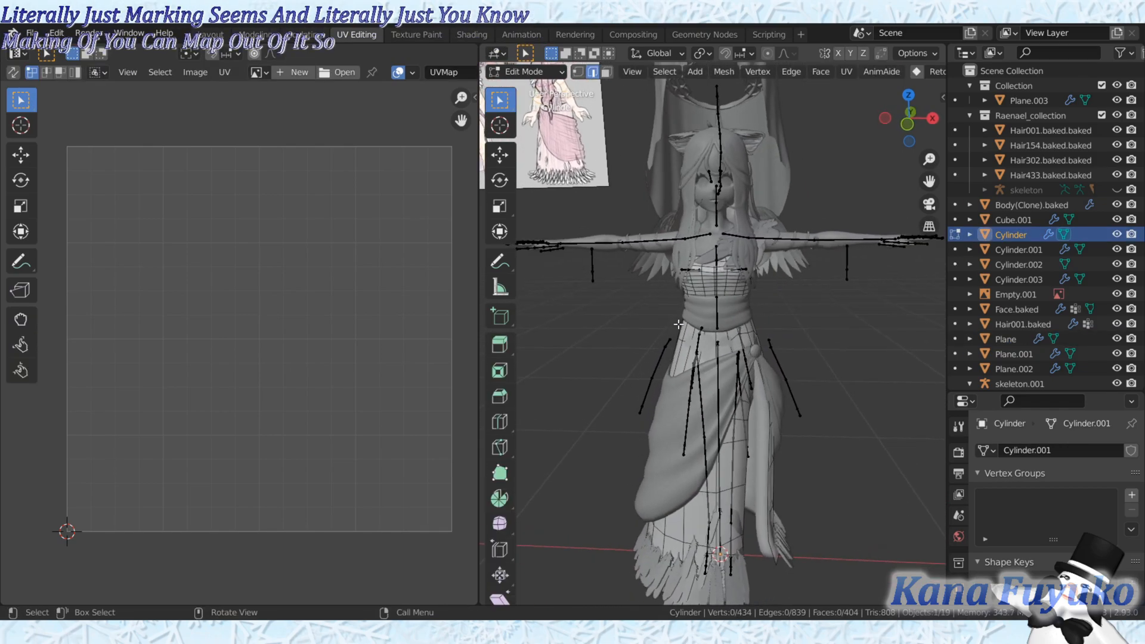
pyautogui.press('Tab')
pyautogui.click(689, 163)
pyautogui.press('h')
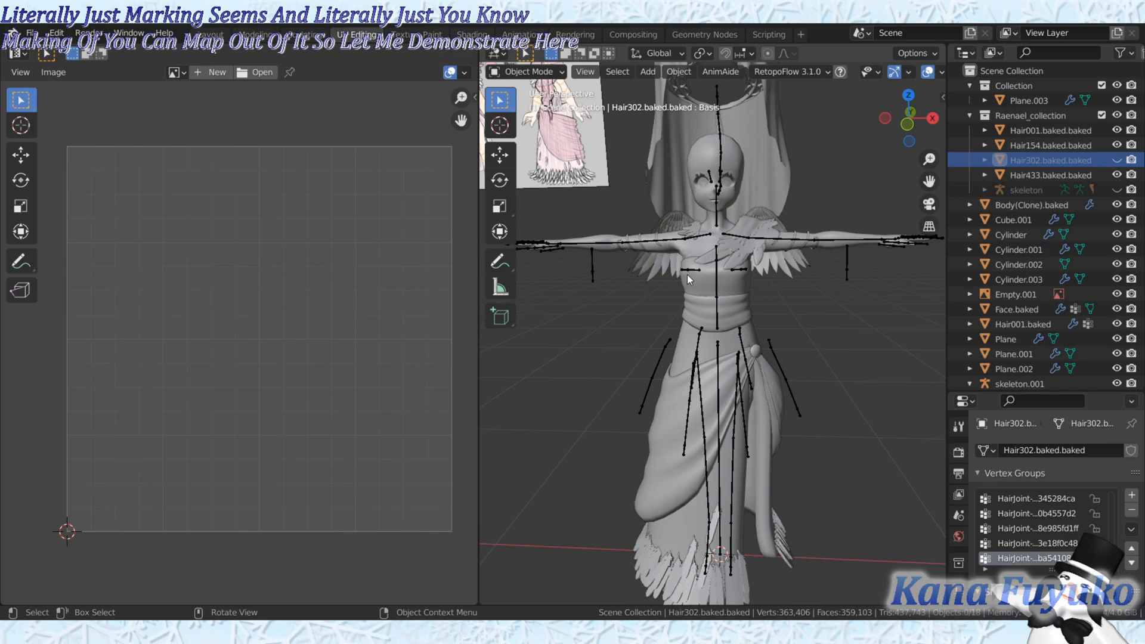
# - Open the dress mesh in Edit Mode with all its geometry selected and inspect its existing UV layout
pyautogui.scroll(3, 686, 298)
pyautogui.click(667, 360)
pyautogui.press('Tab')
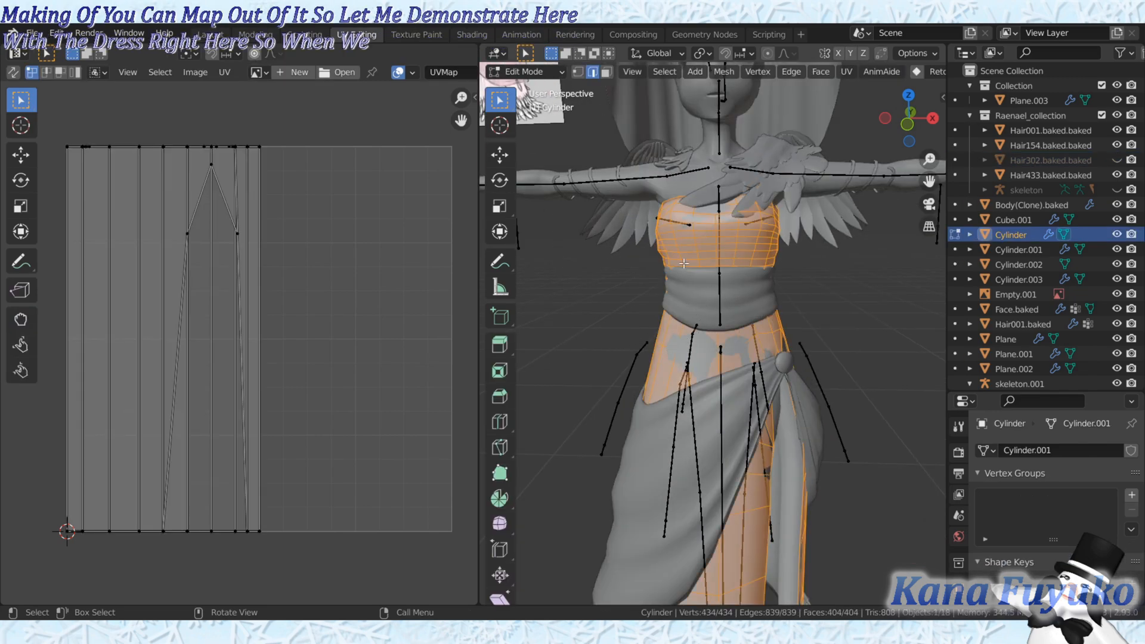
pyautogui.moveTo(231, 279); pyautogui.dragTo(240, 284, button='middle')
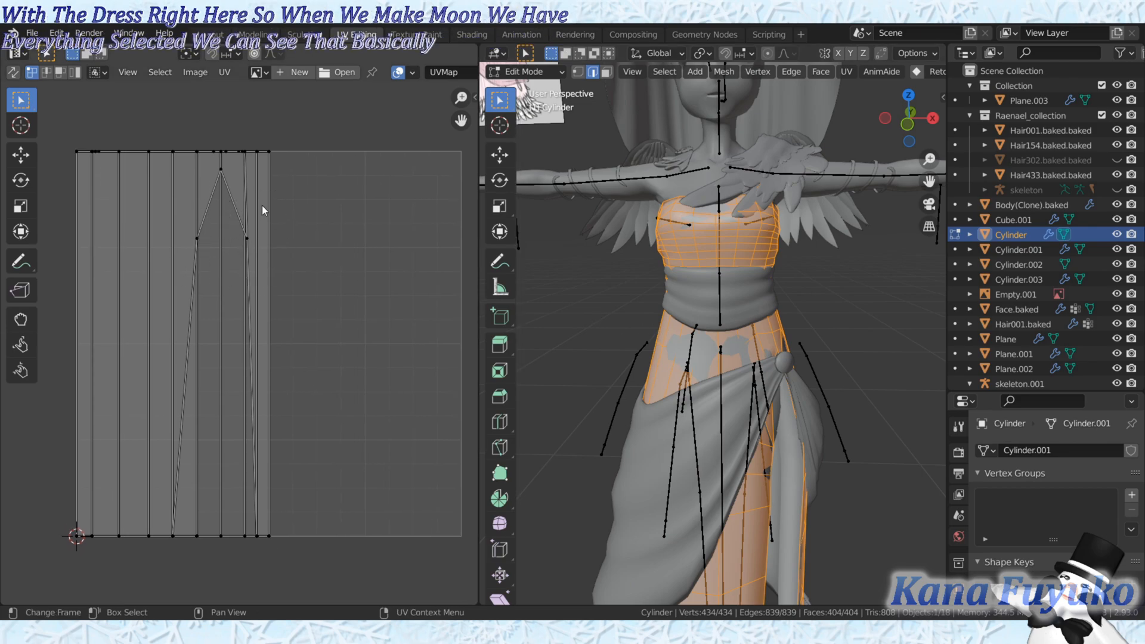
pyautogui.moveTo(319, 132); pyautogui.dragTo(35, 188)
pyautogui.click(142, 327)
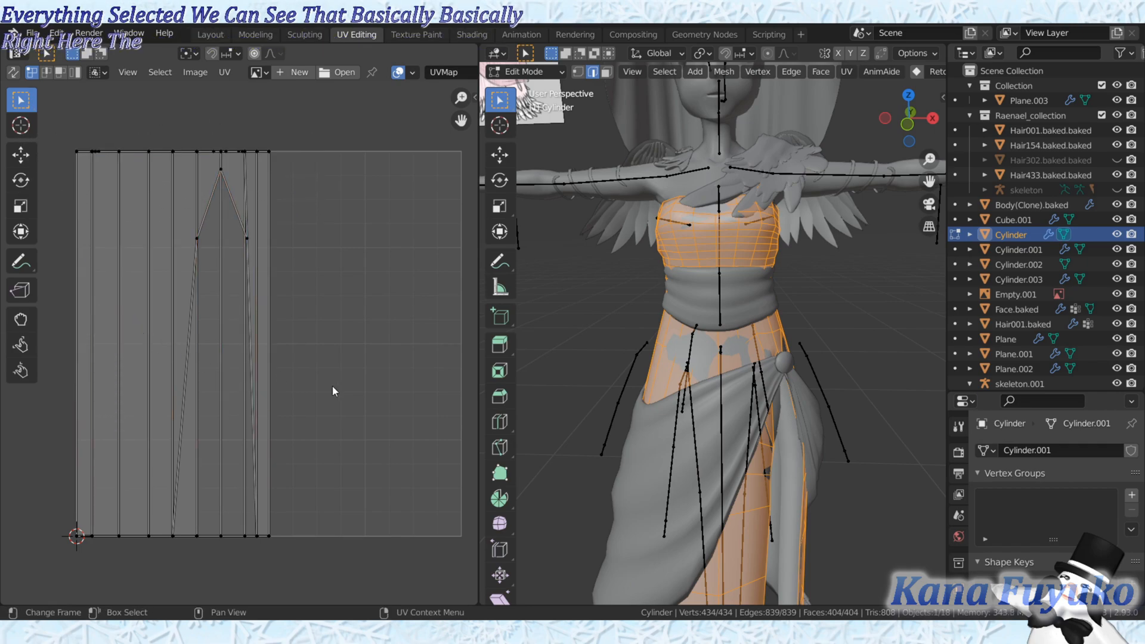
# - Turn on the Screencast Keys display for the 3D viewport
pyautogui.press('n')
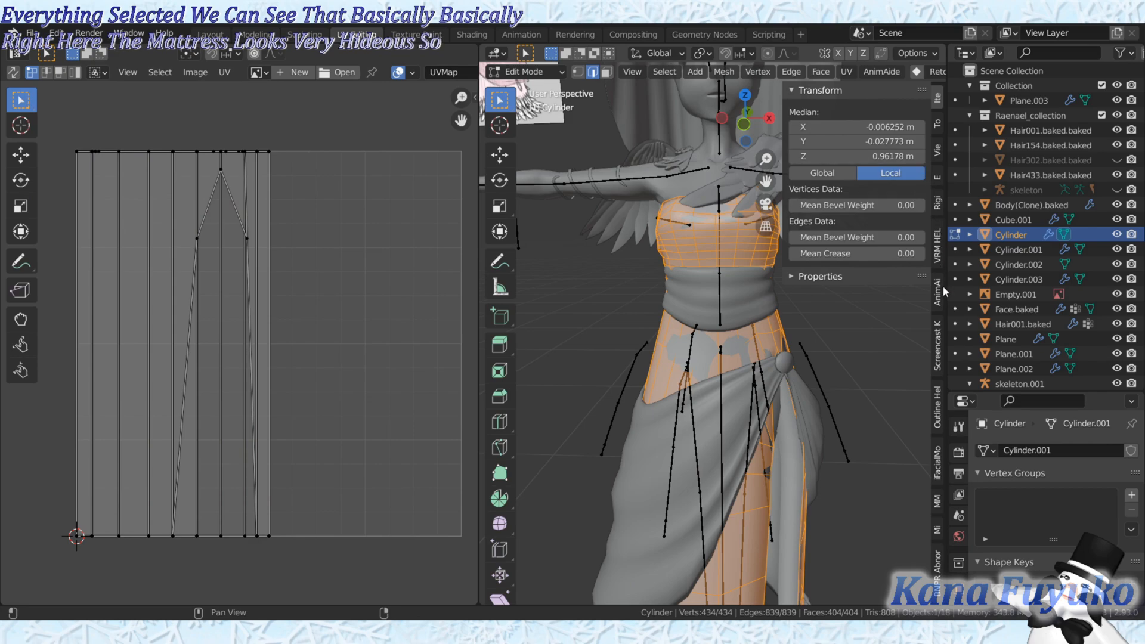
pyautogui.click(939, 371)
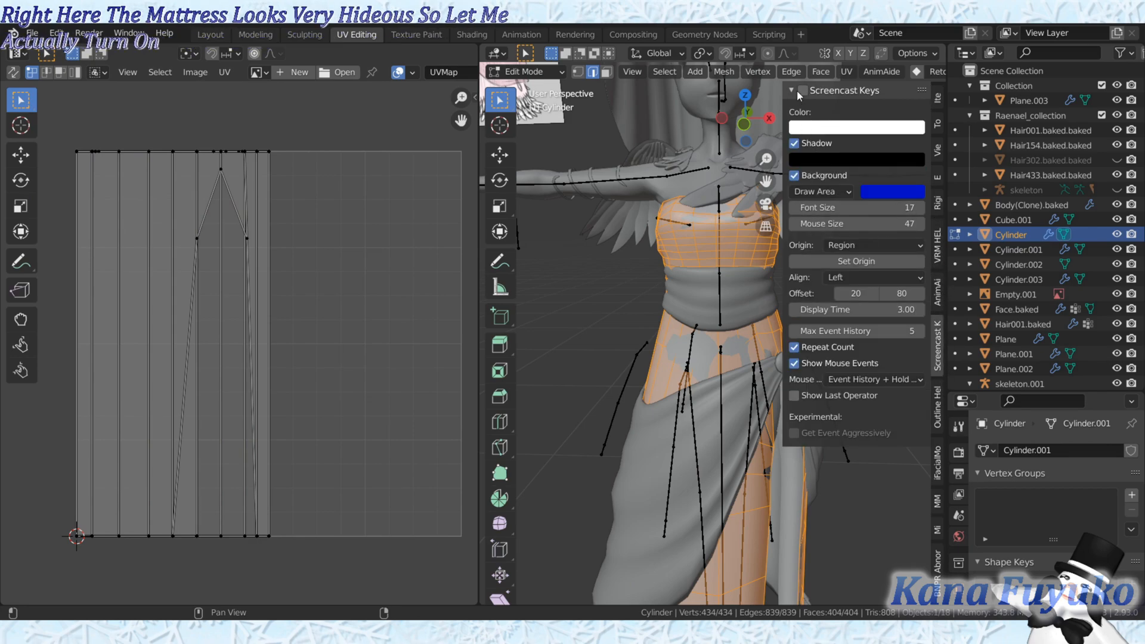
pyautogui.click(802, 91)
pyautogui.press('n')
# - Return to Object Mode and hide the feathered shoulder piece covering the dress's chest
pyautogui.keyDown('shift'); pyautogui.moveTo(758, 235); pyautogui.dragTo(728, 239, button='middle'); pyautogui.keyUp('shift')
pyautogui.moveTo(783, 331); pyautogui.dragTo(711, 338, button='middle')
pyautogui.press('Tab')
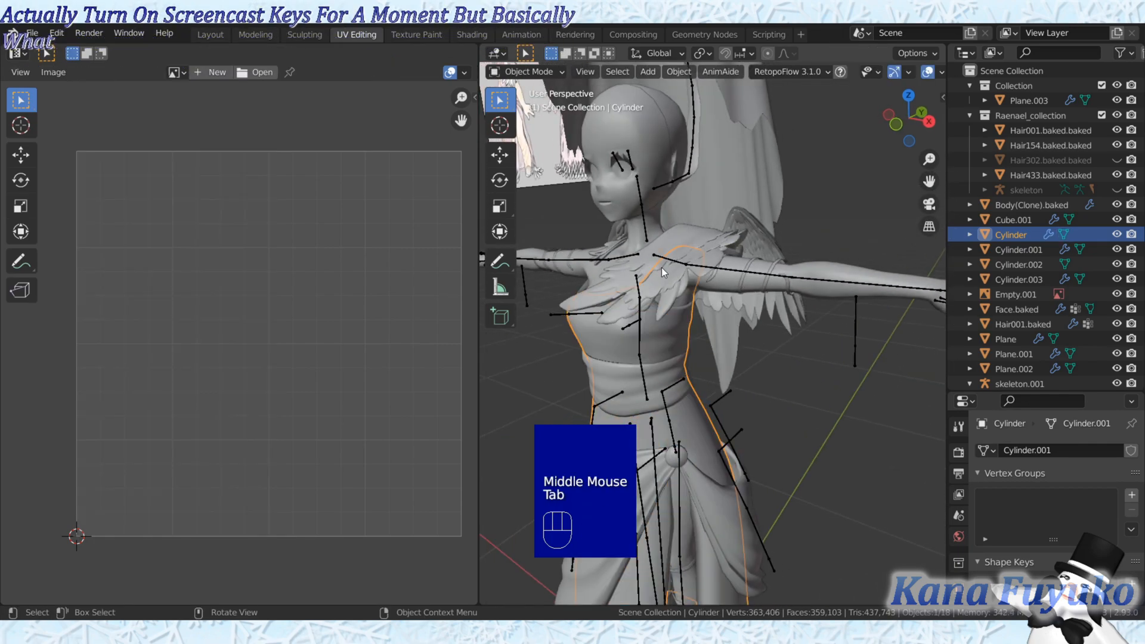
pyautogui.click(660, 277)
pyautogui.press('h')
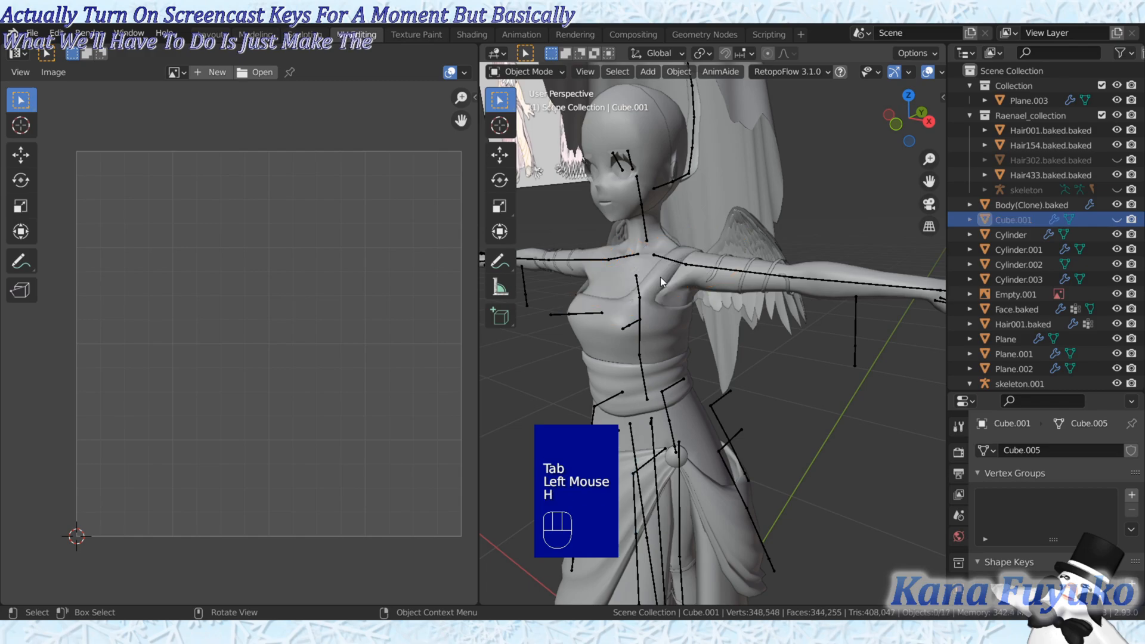
# - Reopen the dress in Edit Mode and unwrap its entire mesh with the standard Unwrap operation
pyautogui.click(657, 319)
pyautogui.scroll(2, 660, 317)
pyautogui.moveTo(659, 318); pyautogui.dragTo(751, 242, button='middle')
pyautogui.press('Tab')
pyautogui.scroll(-1, 691, 309)
pyautogui.scroll(-2, 698, 313)
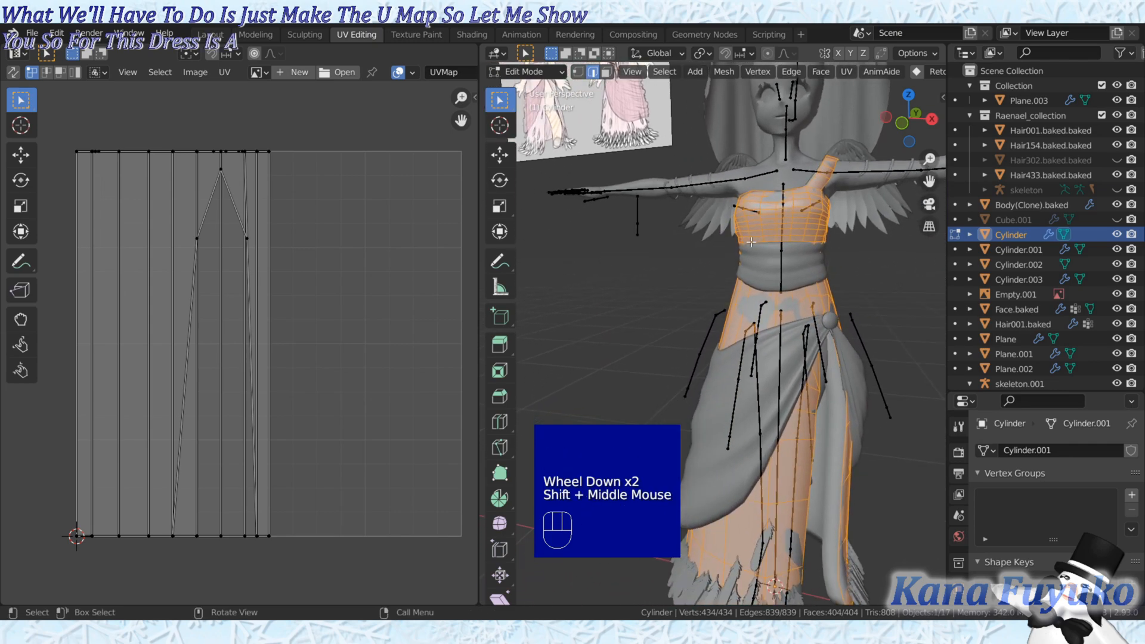
pyautogui.click(846, 71)
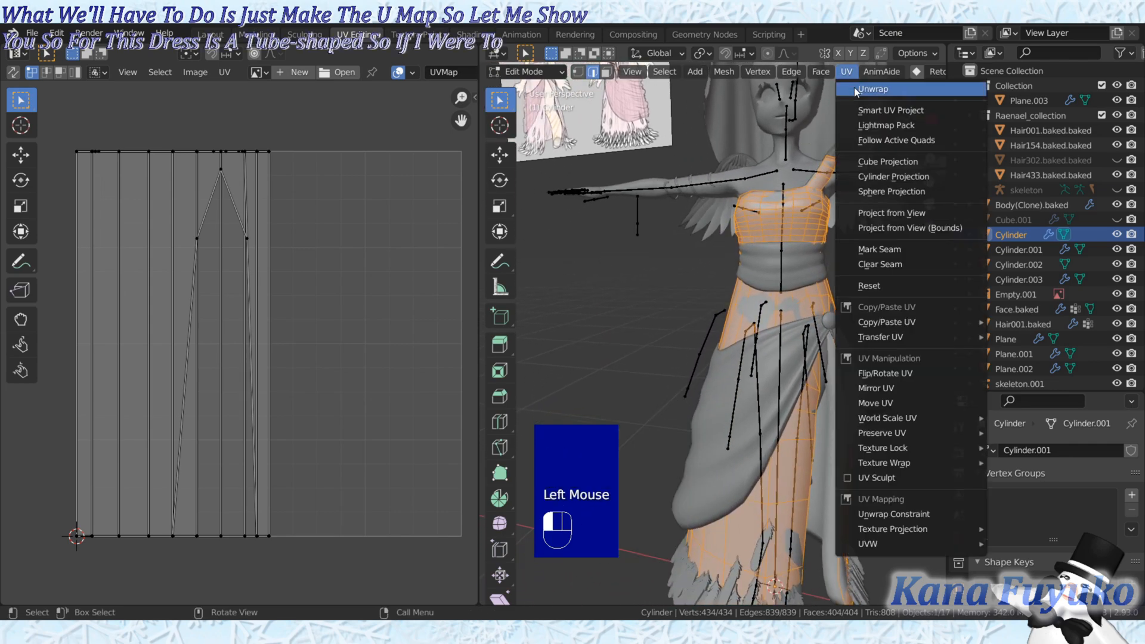
pyautogui.click(855, 87)
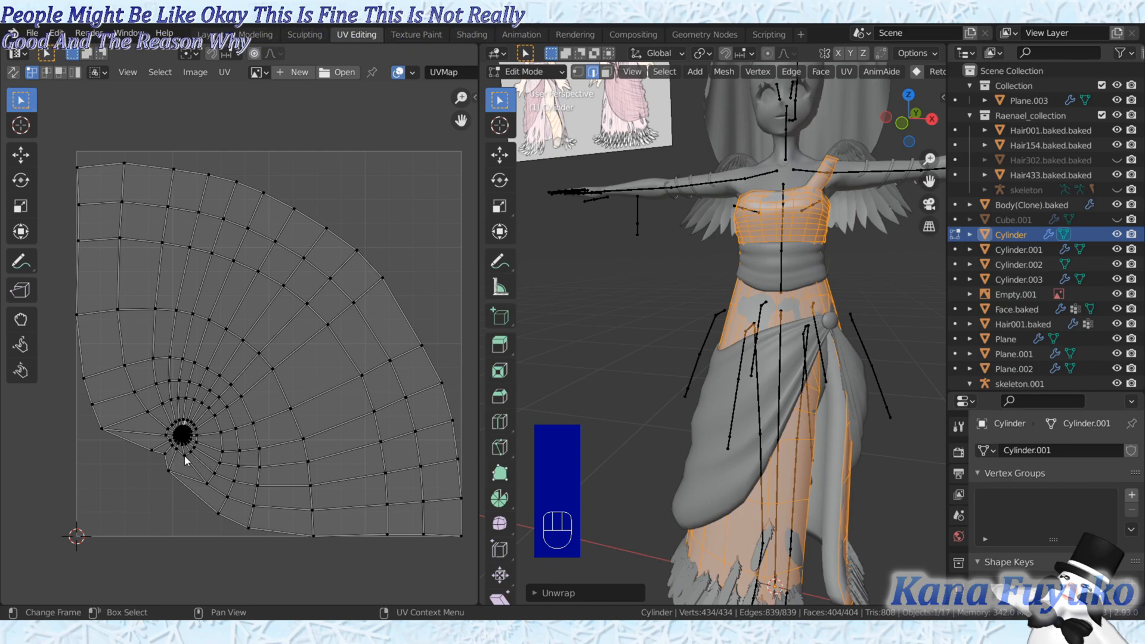
# - Examine how densely the dress's faces are packed around the centre of the unwrapped UV map
pyautogui.scroll(3, 180, 457)
pyautogui.moveTo(177, 457); pyautogui.dragTo(361, 224, button='middle')
pyautogui.scroll(5, 322, 302)
pyautogui.moveTo(322, 302); pyautogui.dragTo(117, 388, button='middle')
pyautogui.scroll(5, 288, 260)
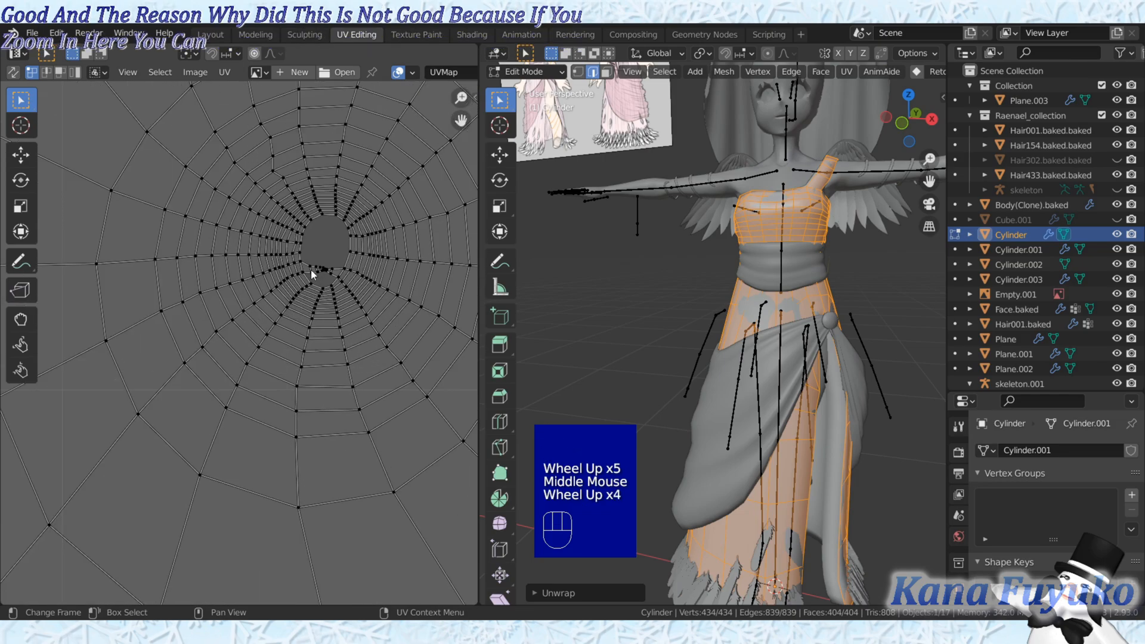
pyautogui.scroll(-2, 318, 256)
pyautogui.scroll(-1, 253, 295)
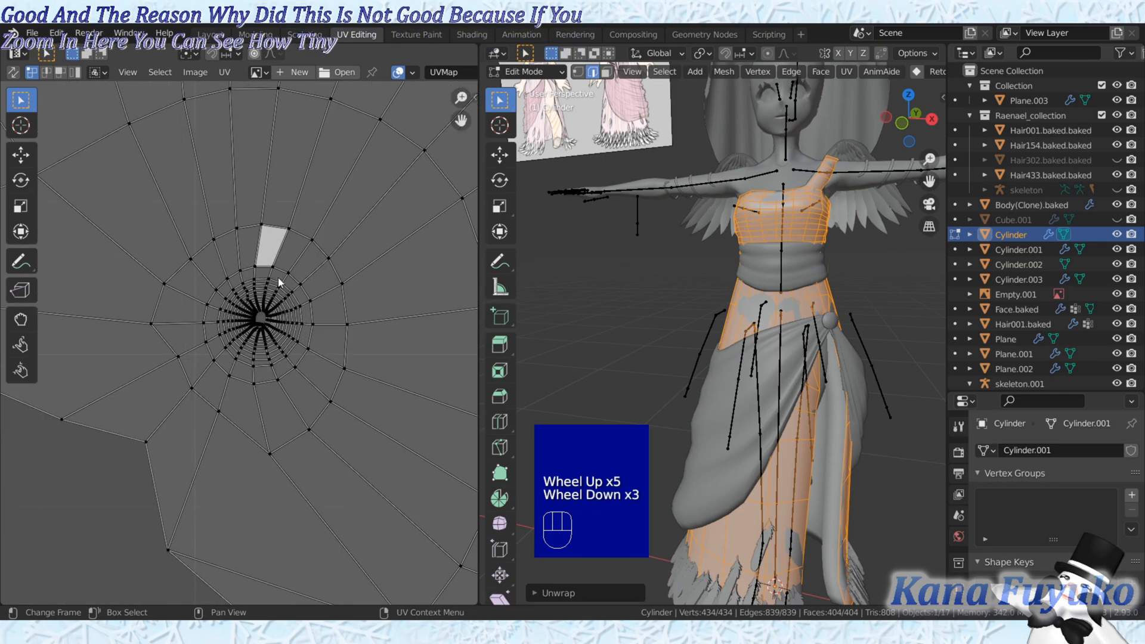
pyautogui.scroll(-1, 256, 320)
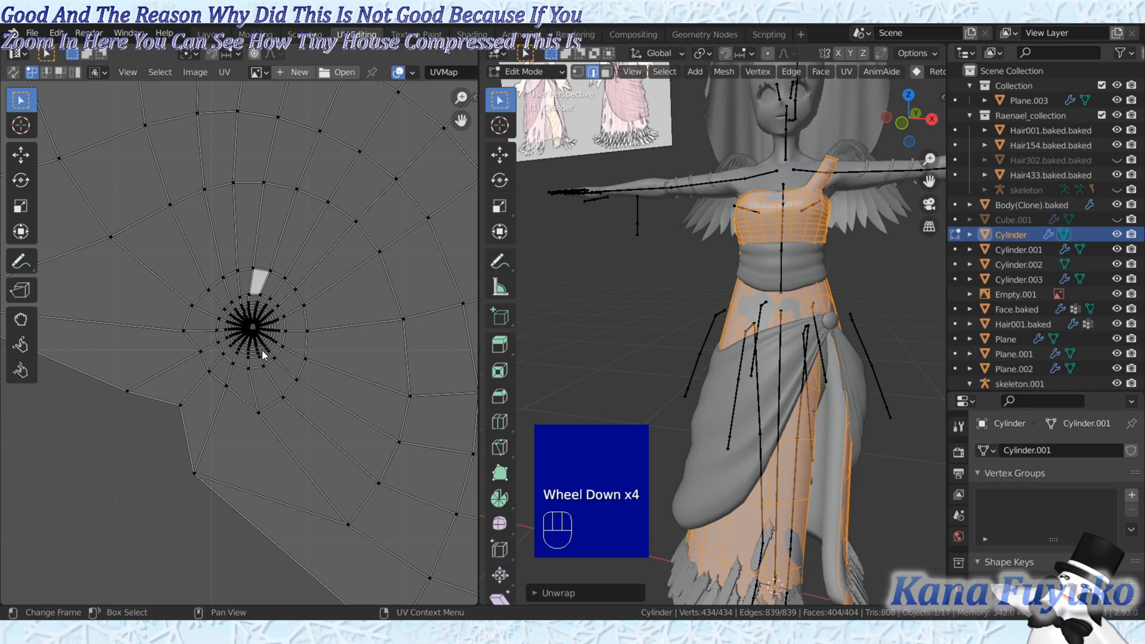
pyautogui.scroll(-3, 262, 349)
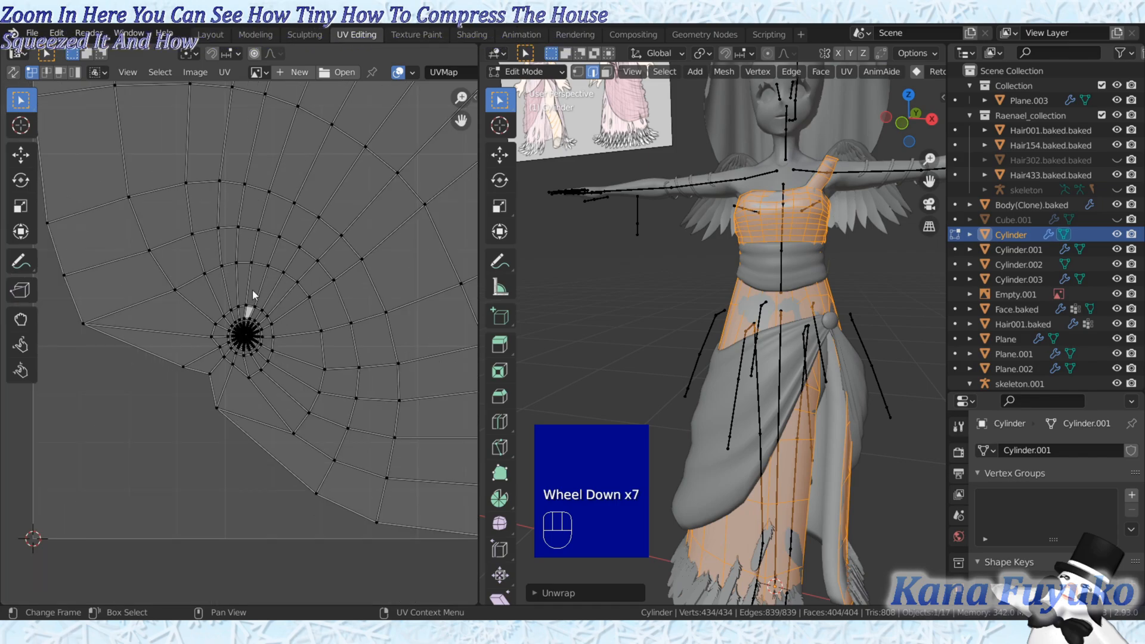
pyautogui.scroll(-2, 276, 334)
pyautogui.moveTo(275, 334); pyautogui.dragTo(260, 363, button='middle')
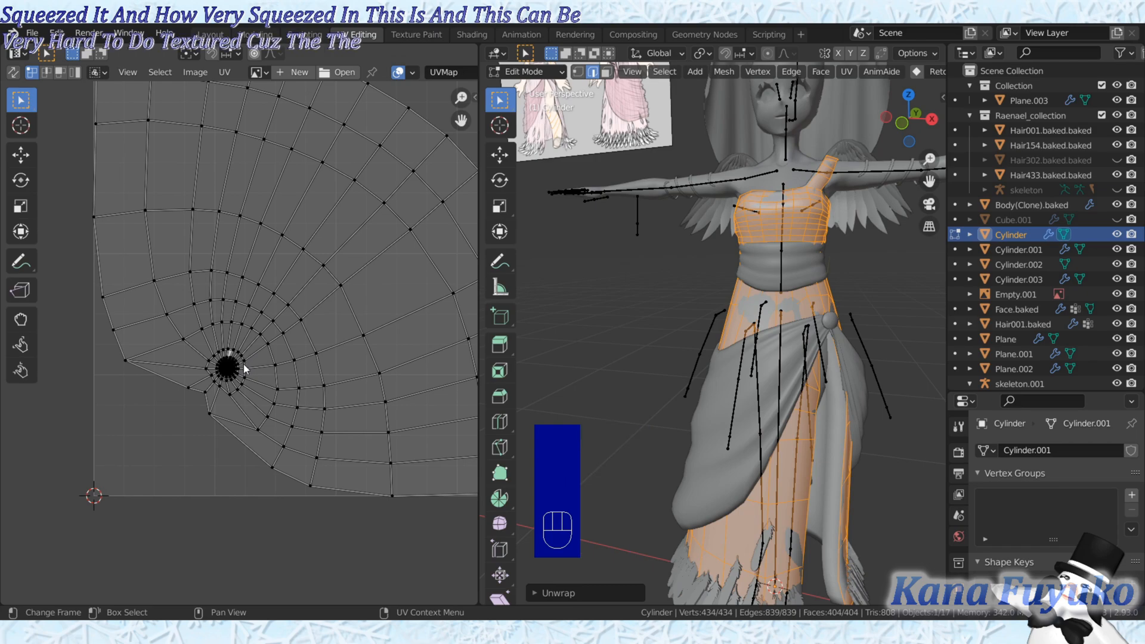
pyautogui.scroll(-1, 257, 373)
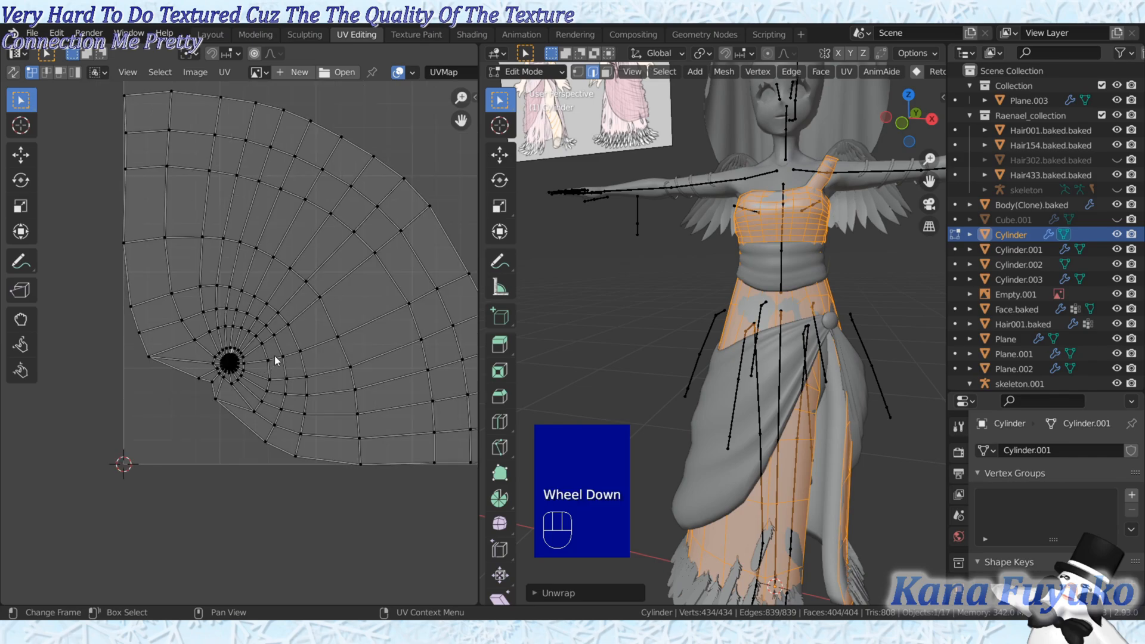
# - Select a single vertical edge at the back of the dress's skirt, just below the waist sash
pyautogui.moveTo(552, 276); pyautogui.dragTo(751, 178, button='middle')
pyautogui.moveTo(762, 308); pyautogui.dragTo(737, 341, button='middle')
pyautogui.scroll(1, 738, 271)
pyautogui.scroll(1, 733, 304)
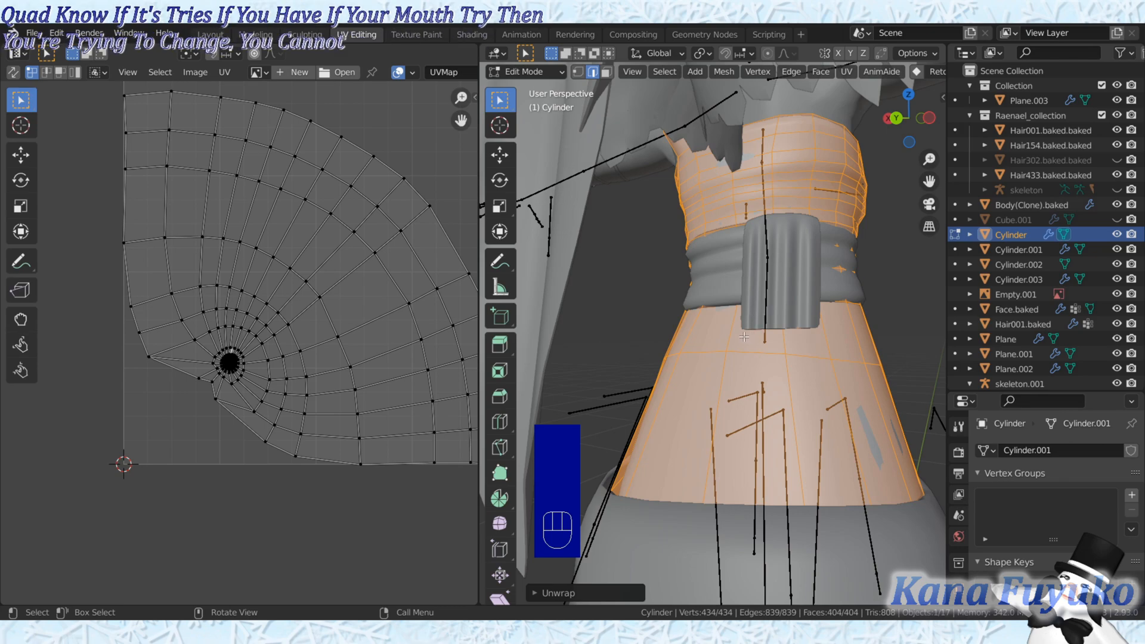
pyautogui.scroll(1, 744, 337)
pyautogui.scroll(-1, 733, 331)
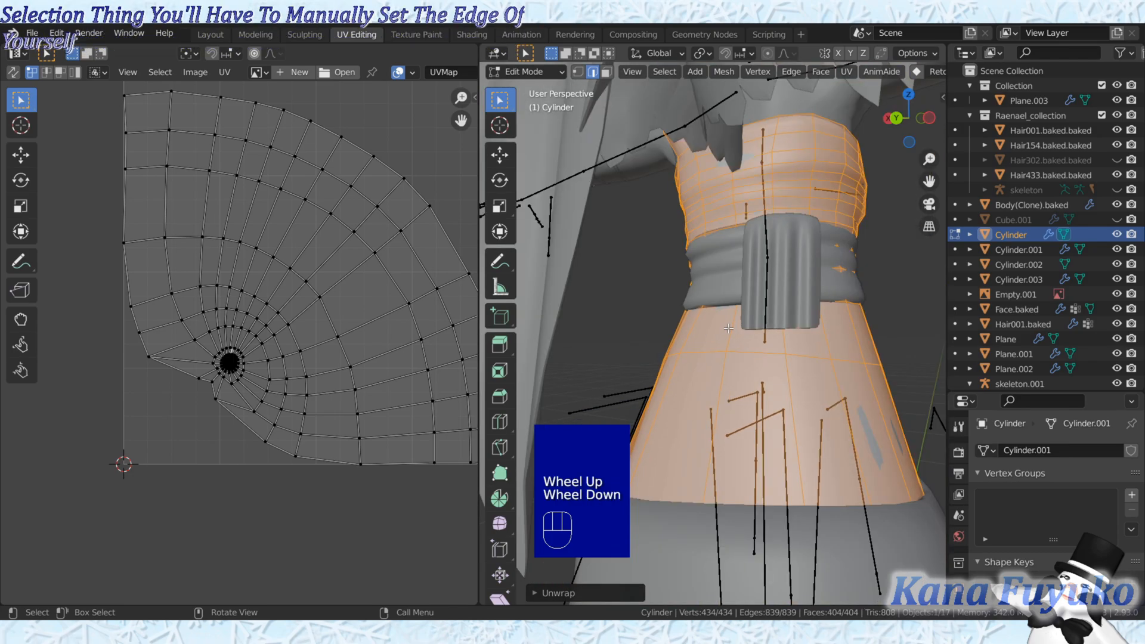
pyautogui.click(733, 328)
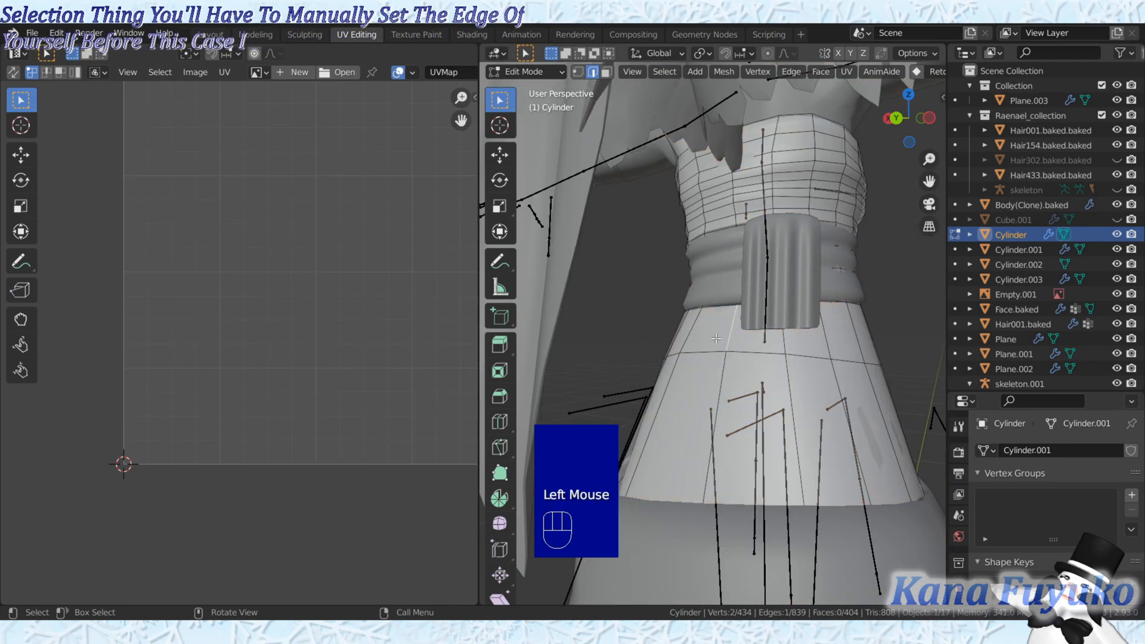
# - Switch the mesh selection to Face select mode and back to Edge select mode
pyautogui.click(594, 76)
pyautogui.click(599, 76)
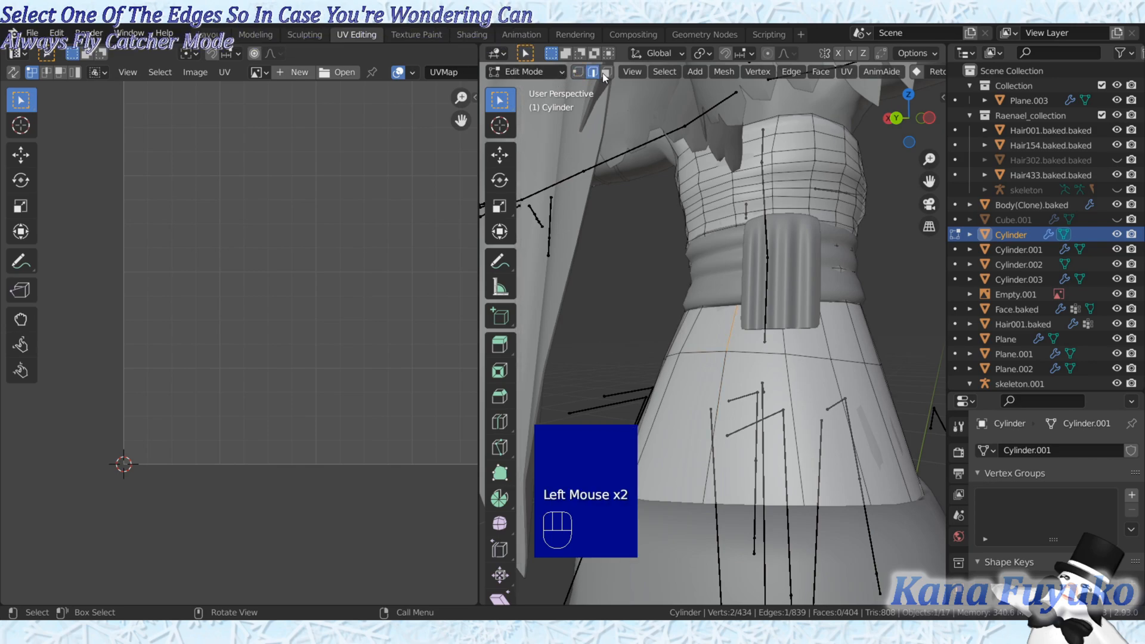
pyautogui.click(606, 74)
pyautogui.click(592, 74)
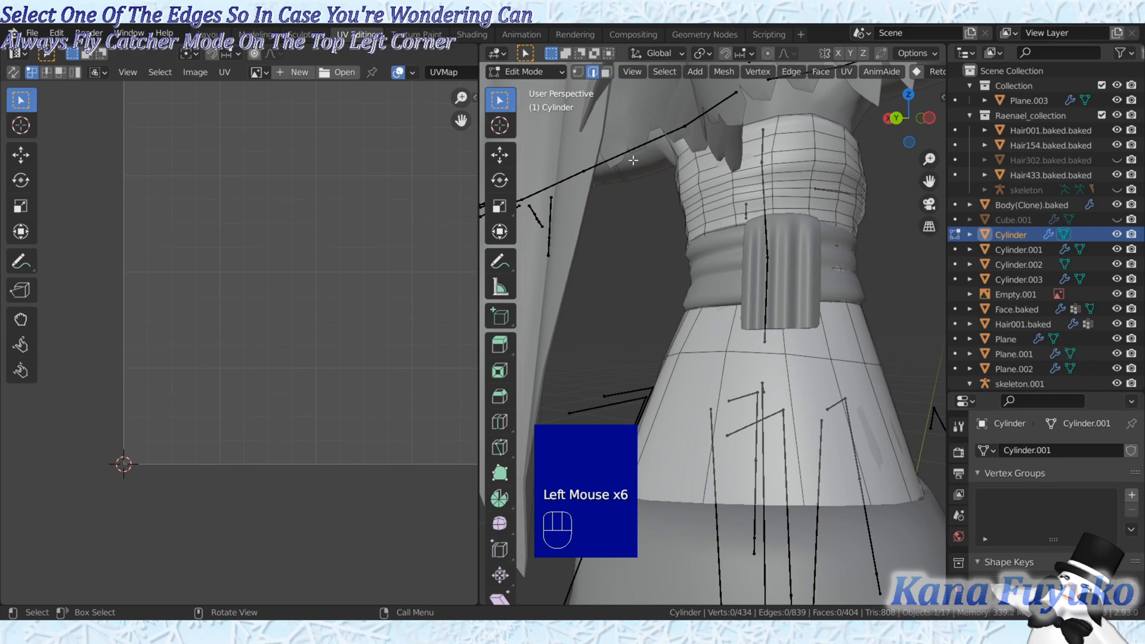
# - In Edge select mode, select the continuous vertical line of edges running down the back of the dress from bodice to skirt hem
pyautogui.press('2')
pyautogui.moveTo(670, 303); pyautogui.dragTo(682, 316, button='middle')
pyautogui.press('1')
pyautogui.press('2')
pyautogui.press('3')
pyautogui.press('2')
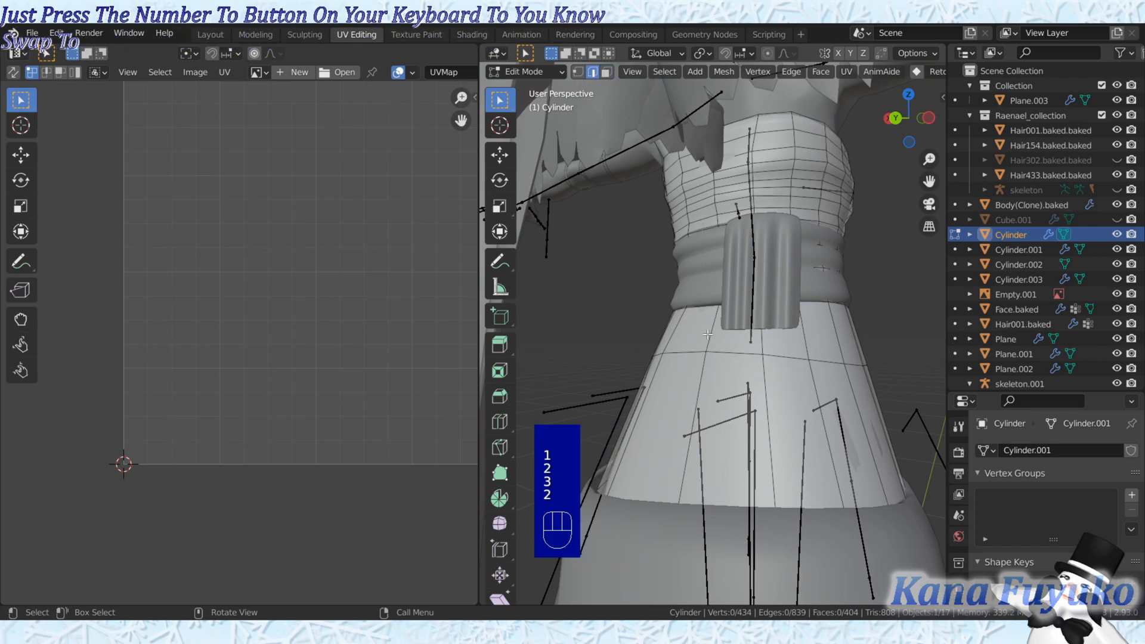
pyautogui.click(707, 335)
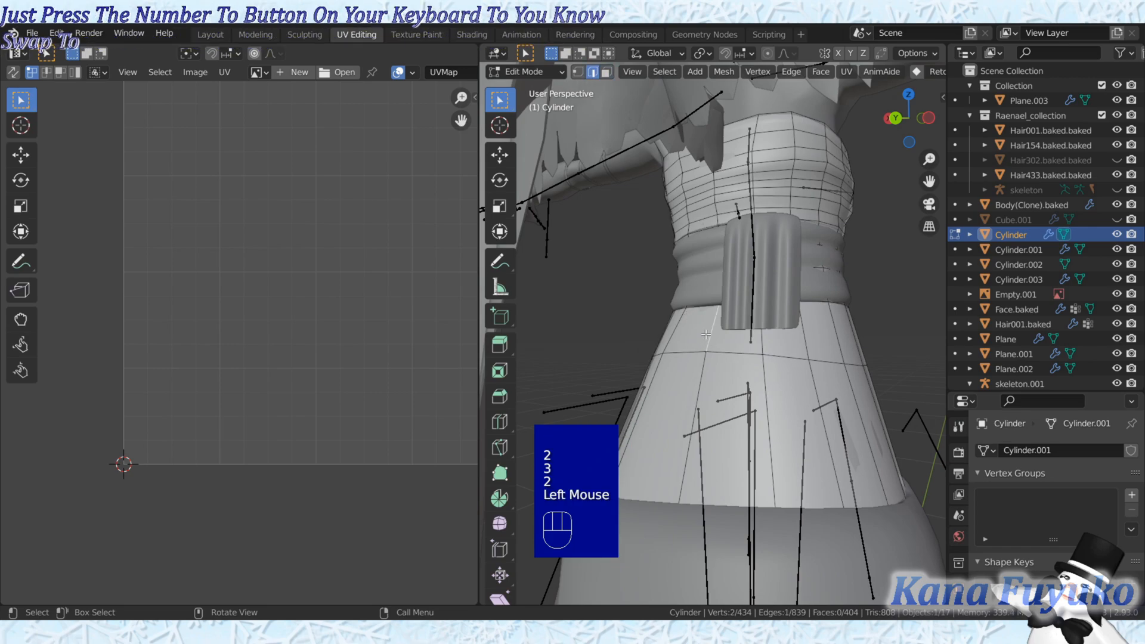
pyautogui.keyDown('alt'); pyautogui.keyDown('shift'); pyautogui.click(699, 417); pyautogui.keyUp('shift'); pyautogui.keyUp('alt')
pyautogui.scroll(-2, 724, 289)
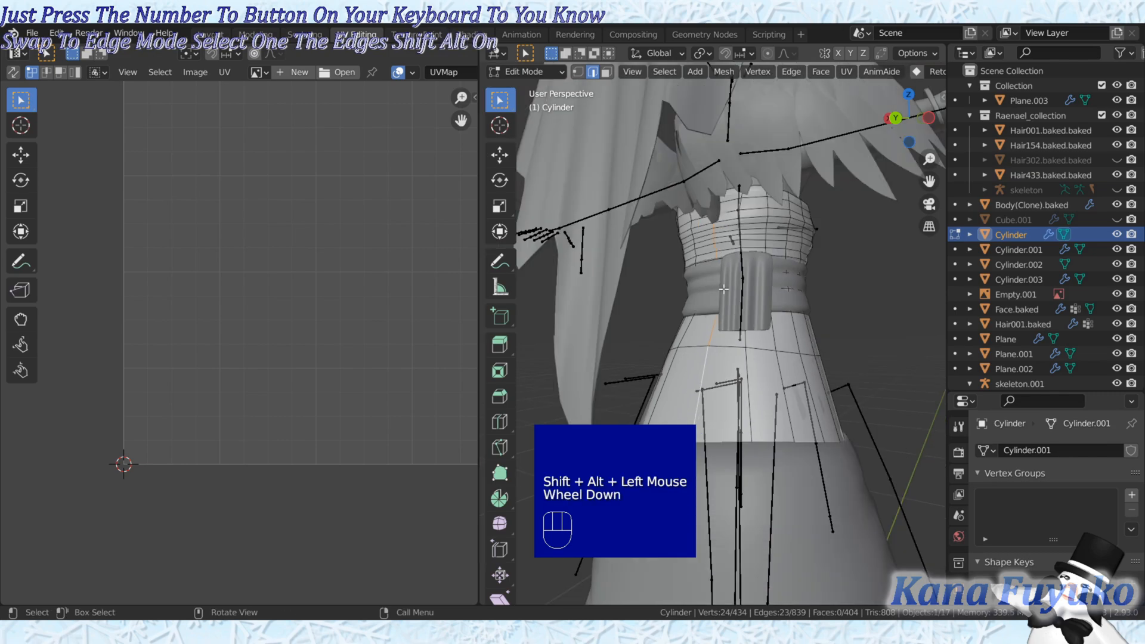
# - Mark the selected back edges as a seam and unwrap the entire dress mesh with the standard Unwrap operation
pyautogui.moveTo(724, 289); pyautogui.dragTo(755, 281, button='middle')
pyautogui.click(846, 72)
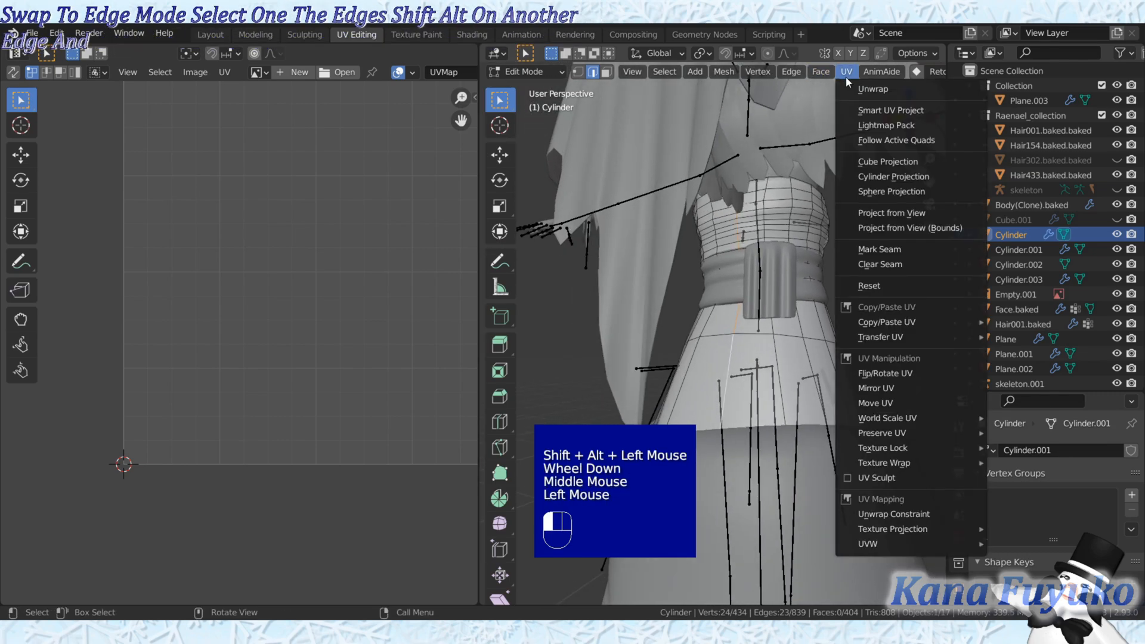
pyautogui.click(859, 250)
pyautogui.press('a')
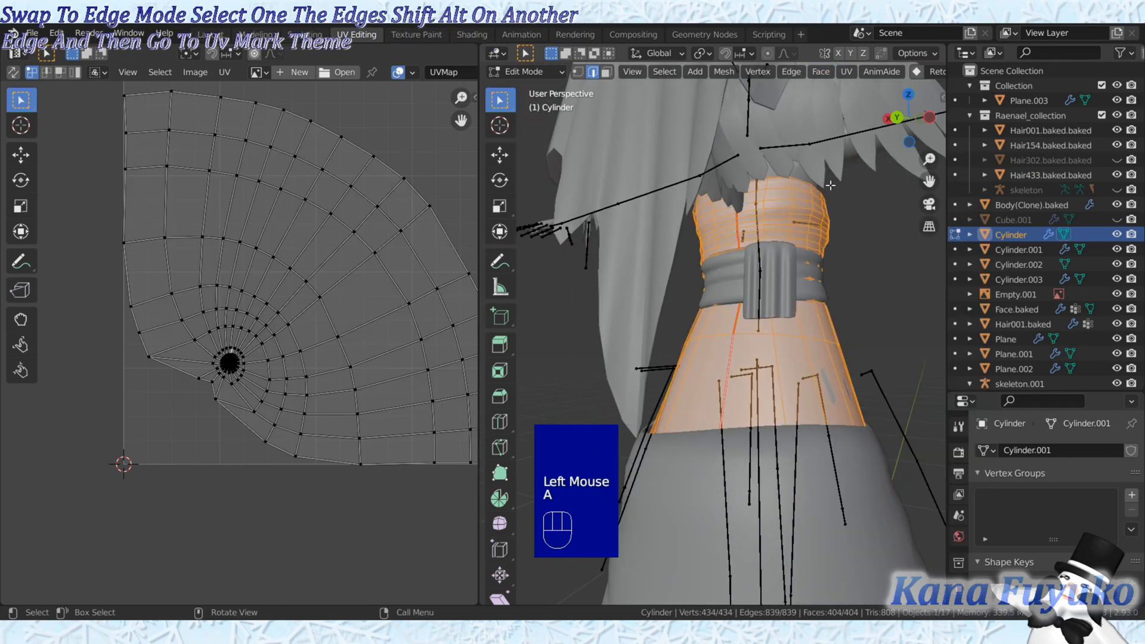
pyautogui.click(845, 74)
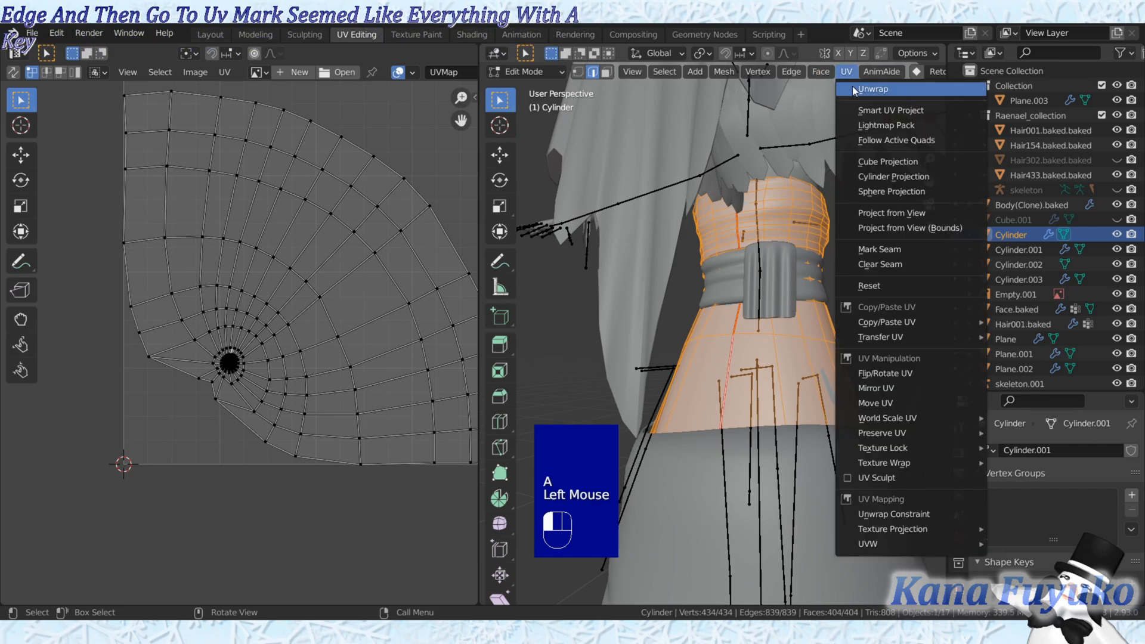
pyautogui.click(853, 87)
# - Straighten the edge line near the bodice border of the UV island by moving two neighbouring UV vertices slightly inward
pyautogui.moveTo(212, 223); pyautogui.dragTo(199, 350, button='middle')
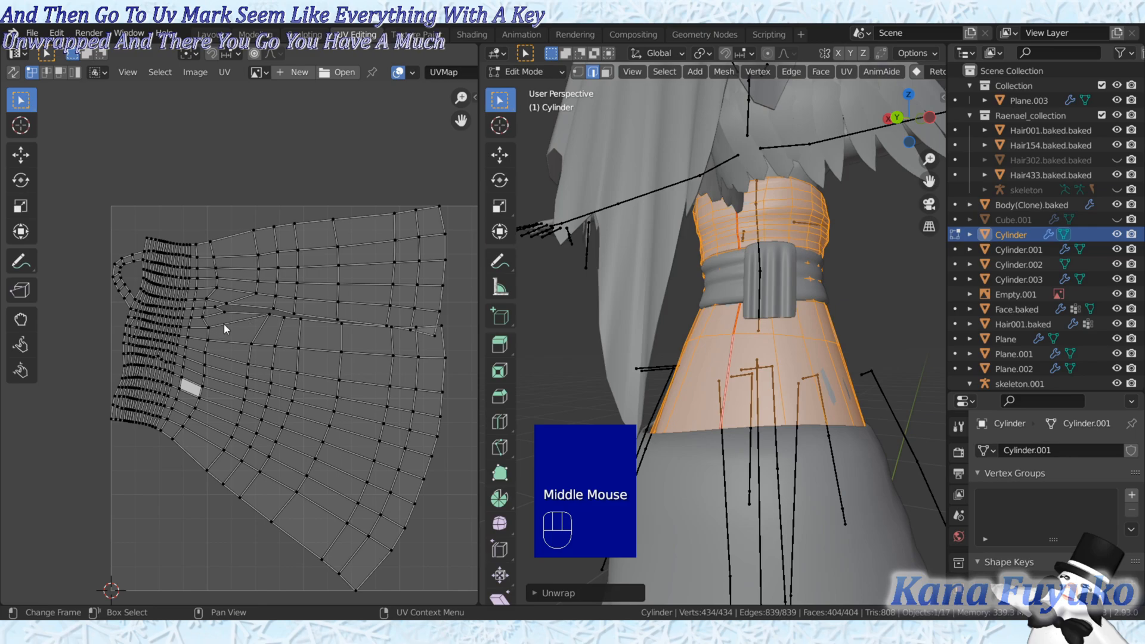
pyautogui.scroll(3, 184, 331)
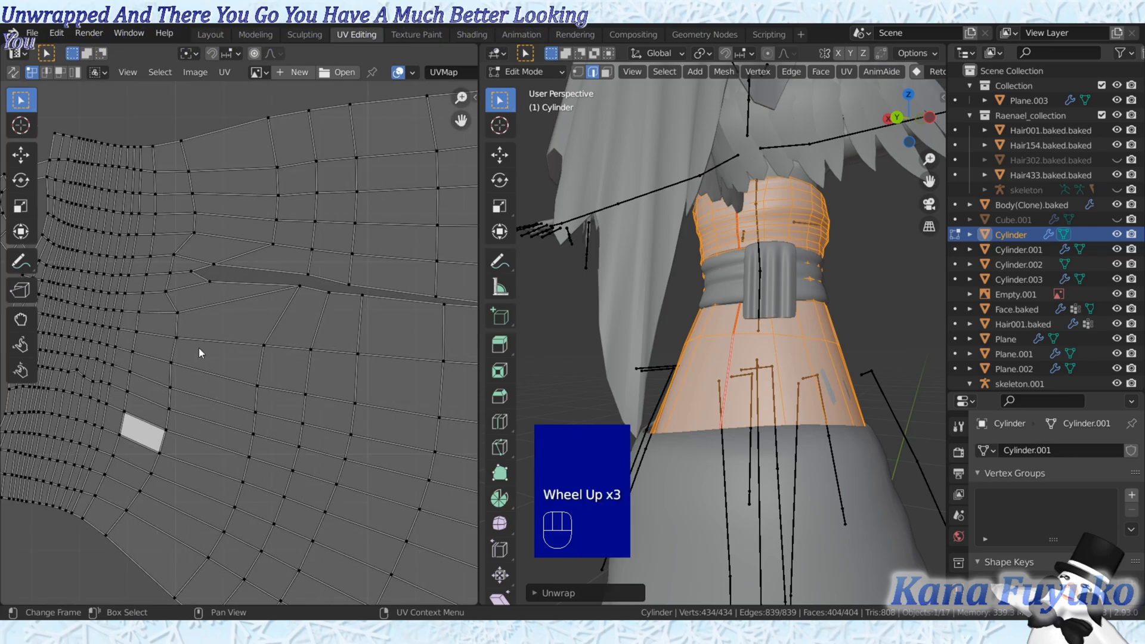
pyautogui.moveTo(188, 346); pyautogui.dragTo(405, 391, button='middle')
pyautogui.scroll(4, 306, 387)
pyautogui.click(181, 377)
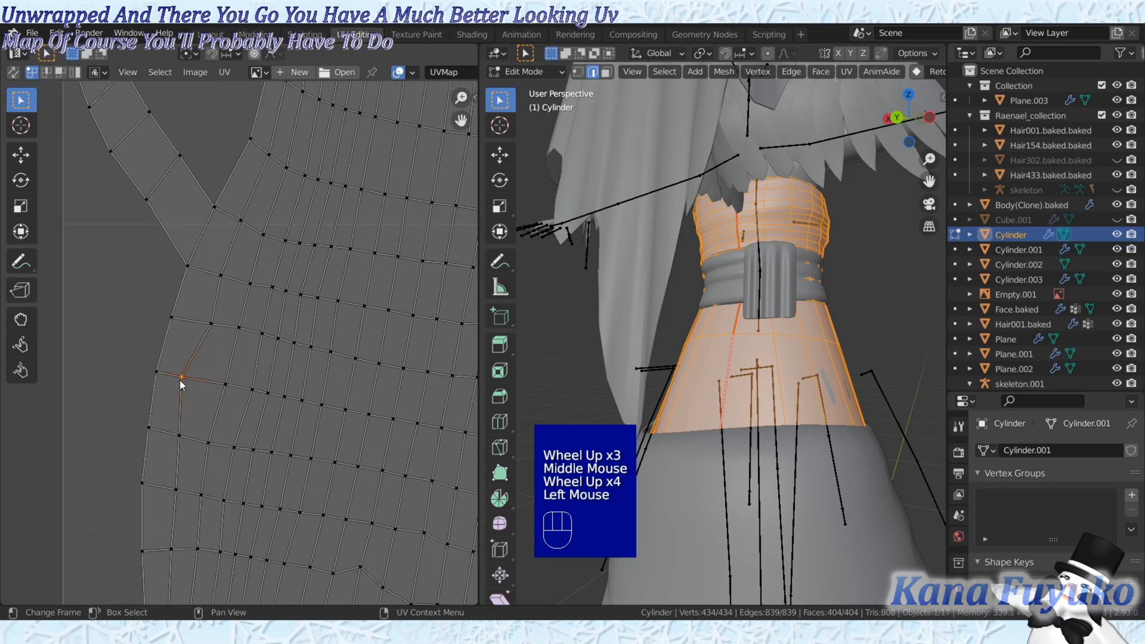
pyautogui.press('g')
pyautogui.press('g')
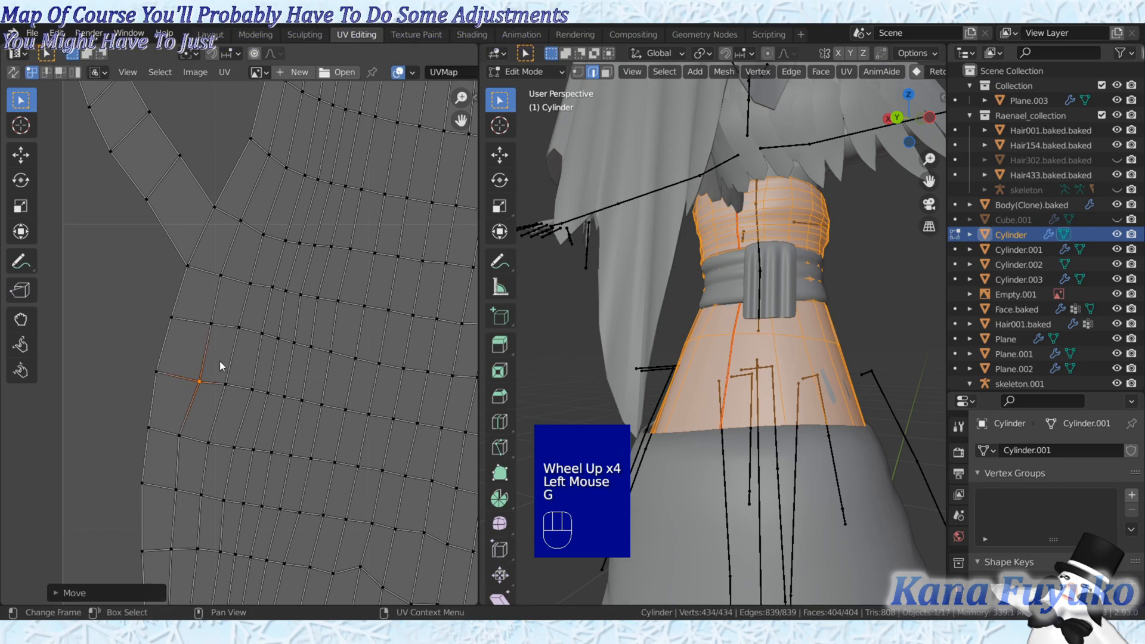
pyautogui.click(182, 435)
pyautogui.press('g')
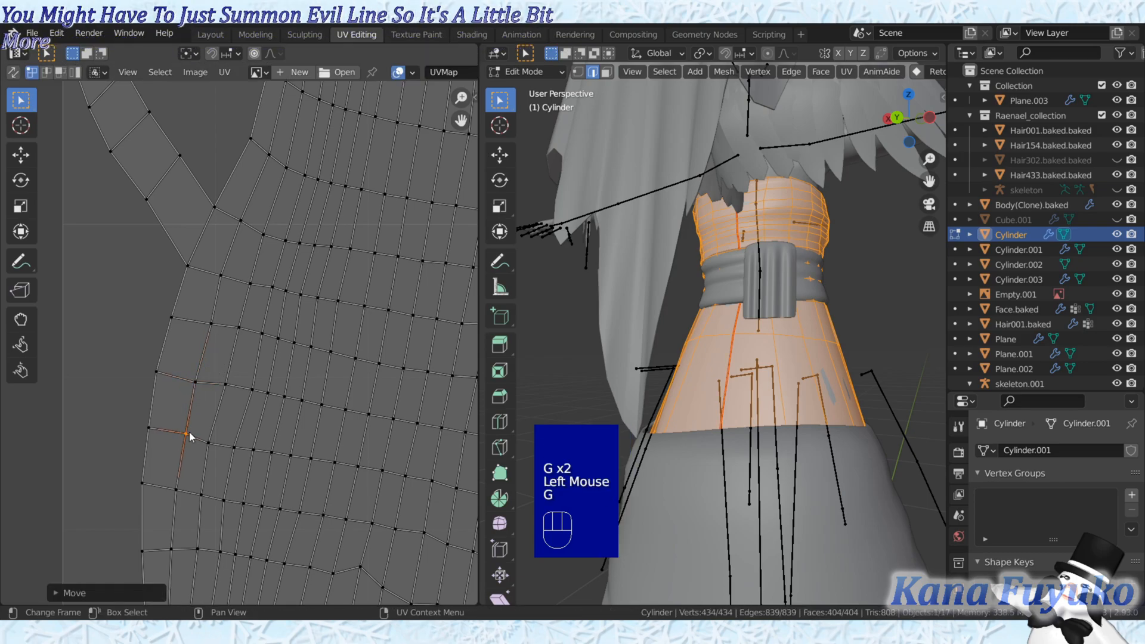
# - Move the three overlapping UV vertices at the skirt-hem end of the gap up off the lower faces and rotate them level
pyautogui.scroll(-3, 228, 389)
pyautogui.scroll(-1, 227, 389)
pyautogui.moveTo(397, 380); pyautogui.dragTo(172, 481, button='middle')
pyautogui.scroll(1, 259, 359)
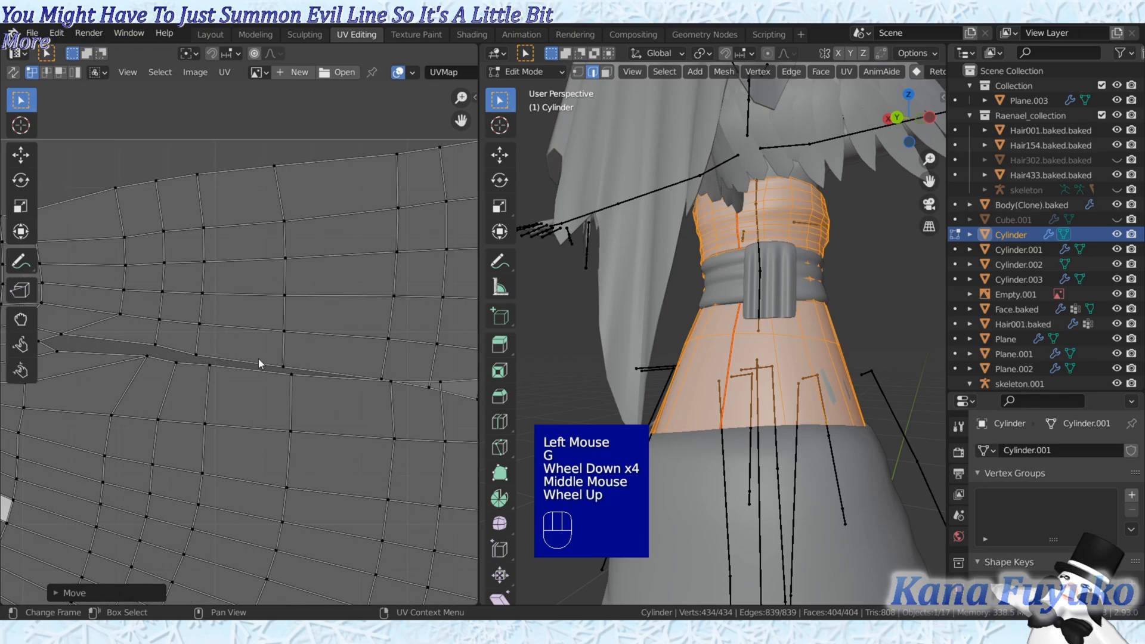
pyautogui.click(380, 378)
pyautogui.scroll(1, 376, 371)
pyautogui.moveTo(375, 371); pyautogui.dragTo(124, 373, button='middle')
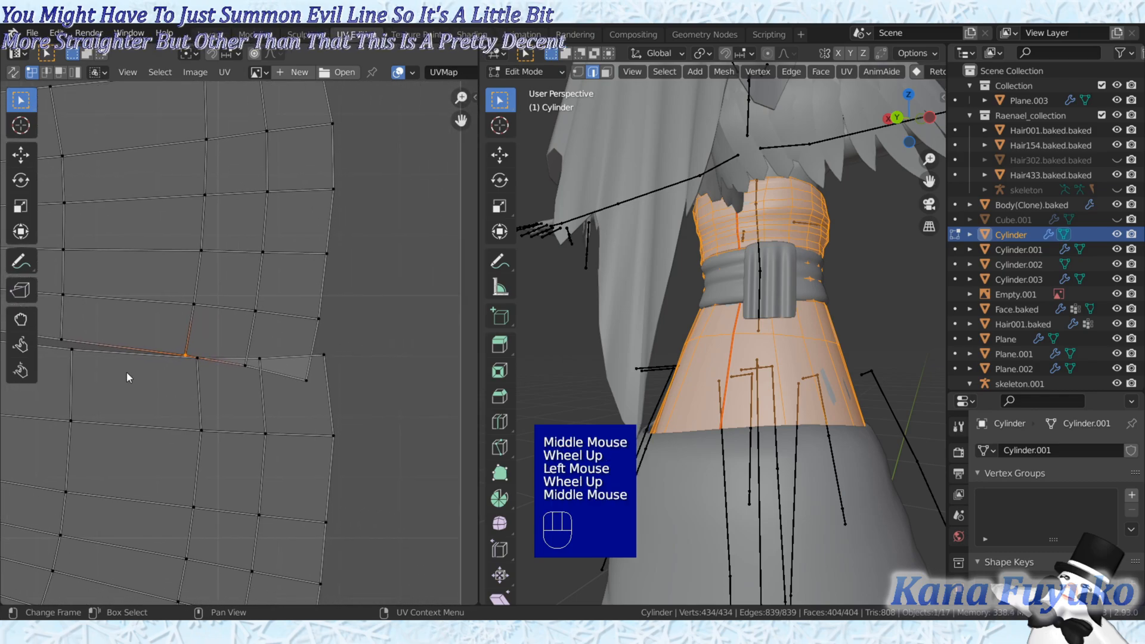
pyautogui.scroll(2, 239, 365)
pyautogui.keyDown('shift'); pyautogui.click(249, 379); pyautogui.keyUp('shift')
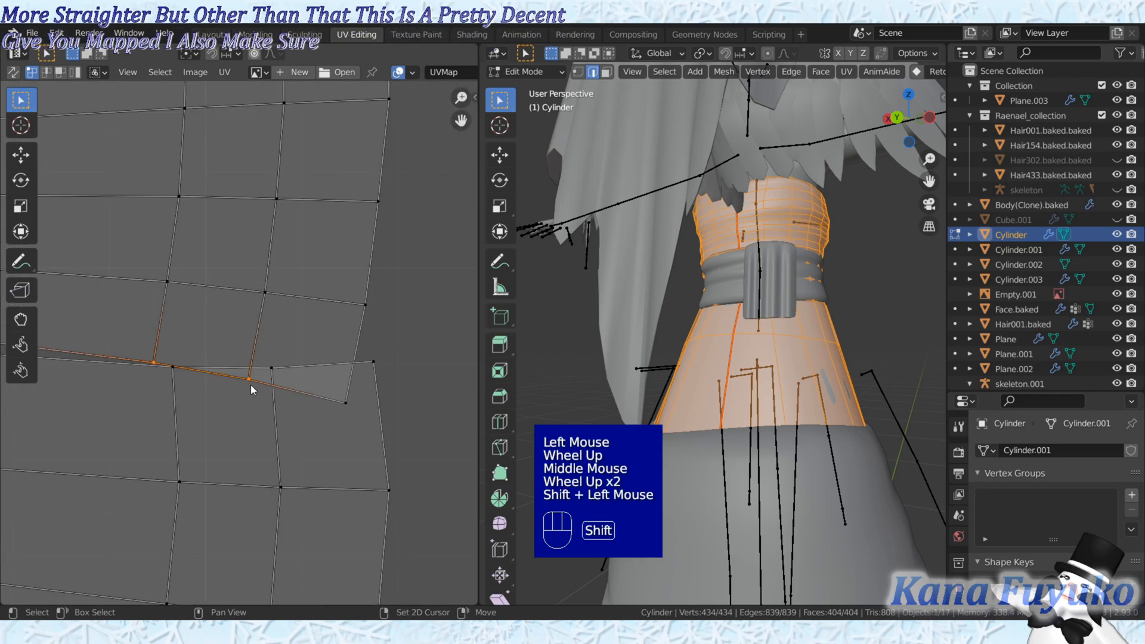
pyautogui.keyDown('shift'); pyautogui.click(346, 402); pyautogui.keyUp('shift')
pyautogui.press('g')
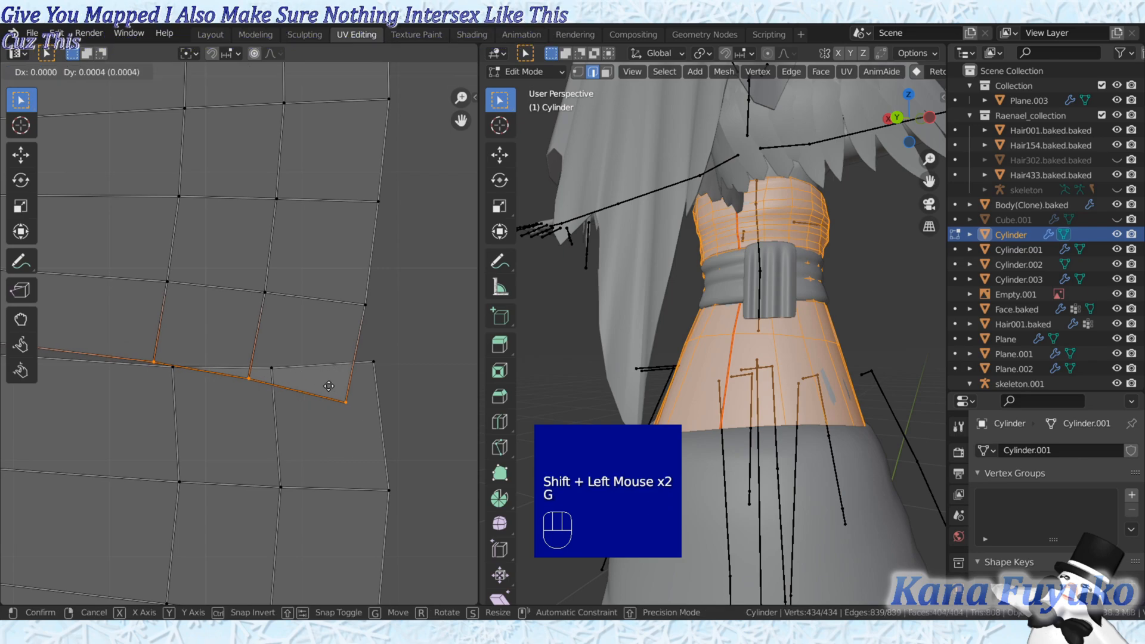
pyautogui.click(329, 359)
pyautogui.press('r')
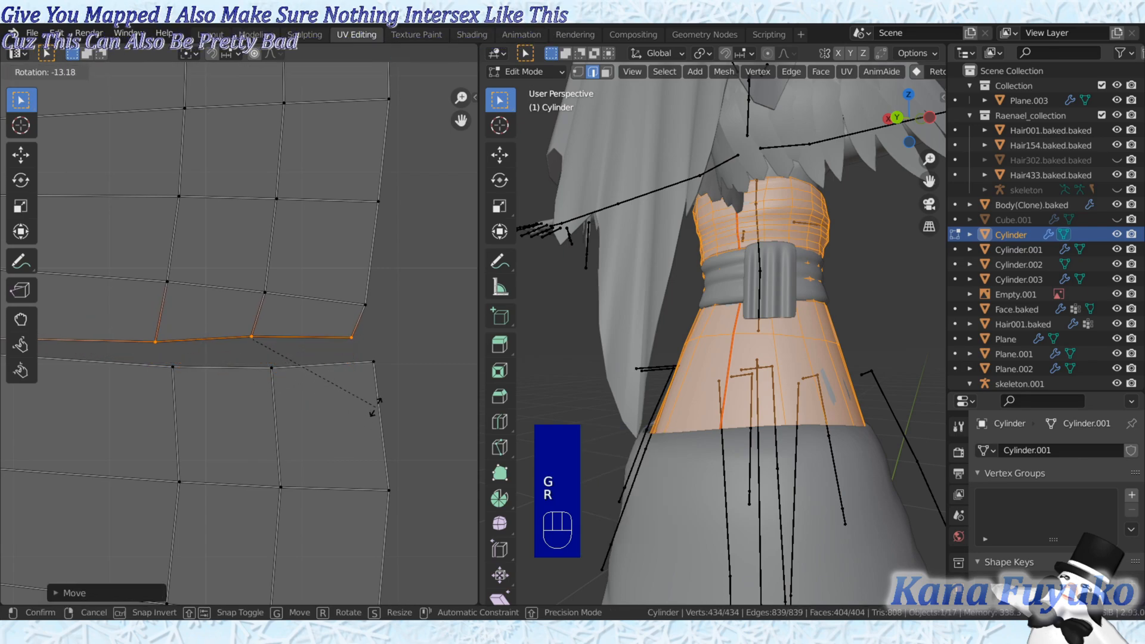
pyautogui.click(371, 402)
# - Move the three UV vertices in the row just above the corrected hem edge upward to even out the face spacing
pyautogui.click(366, 302)
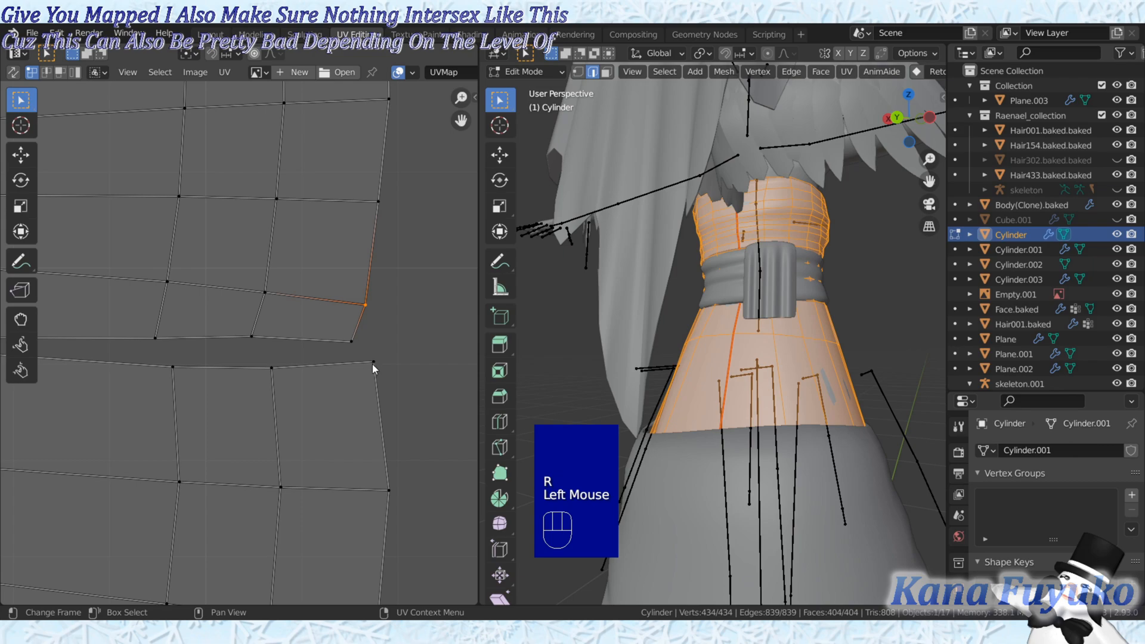
pyautogui.press('g')
pyautogui.click(377, 307)
pyautogui.click(267, 293)
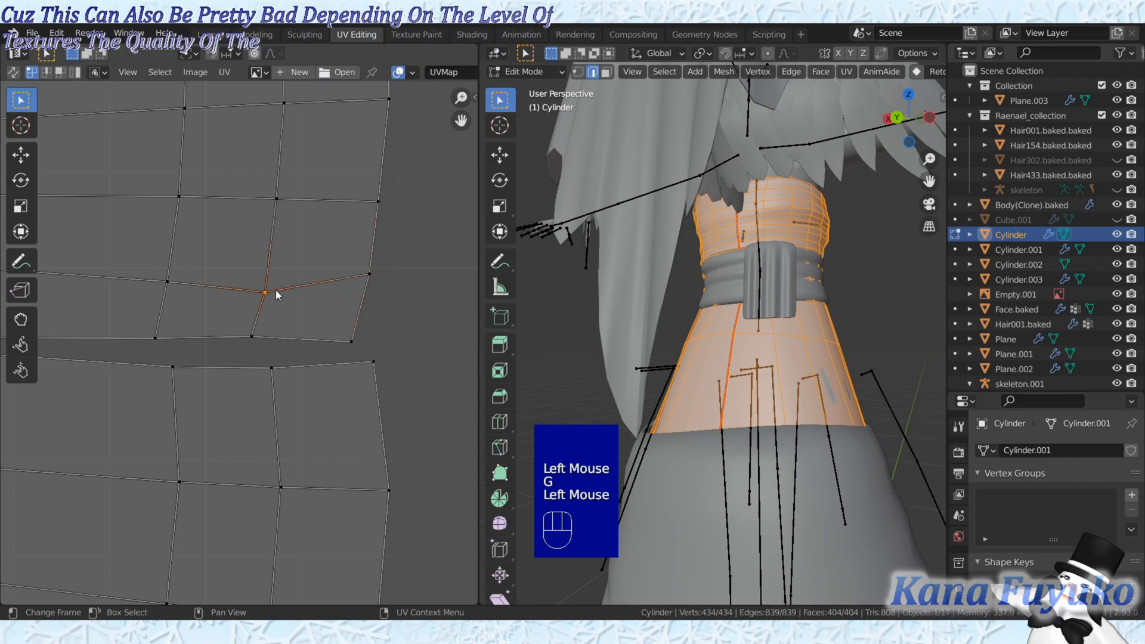
pyautogui.press('g')
pyautogui.click(279, 275)
pyautogui.click(166, 280)
pyautogui.press('g')
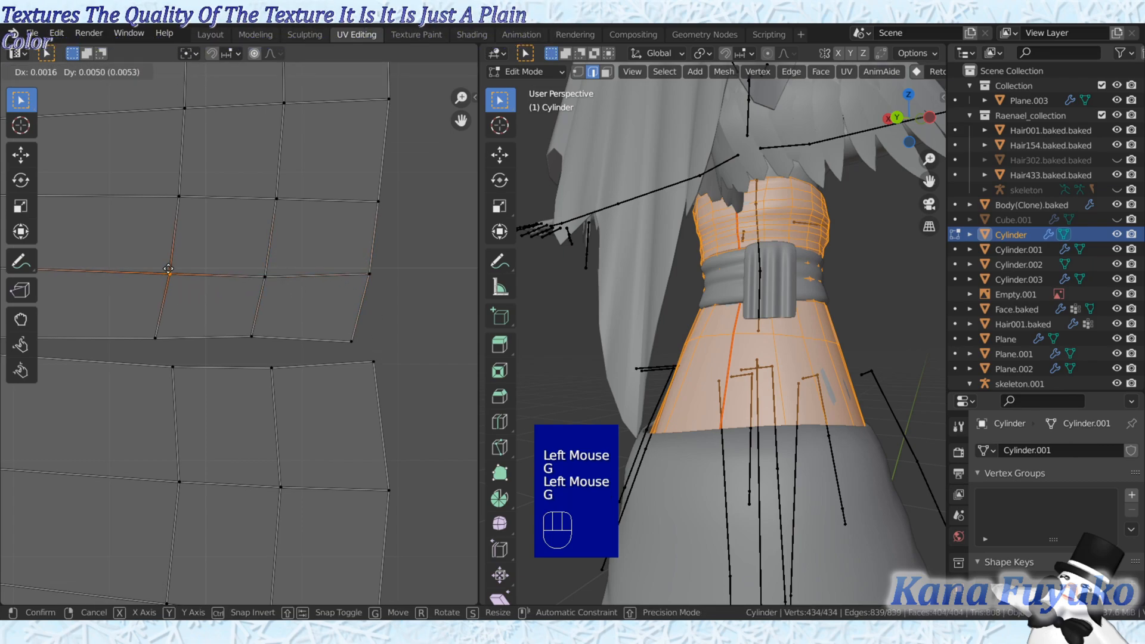
pyautogui.click(167, 275)
# - Widen the narrow gap in the skirt's UV layout by moving two more vertices on its upper edge upward
pyautogui.scroll(-3, 179, 310)
pyautogui.moveTo(191, 322); pyautogui.dragTo(225, 328, button='middle')
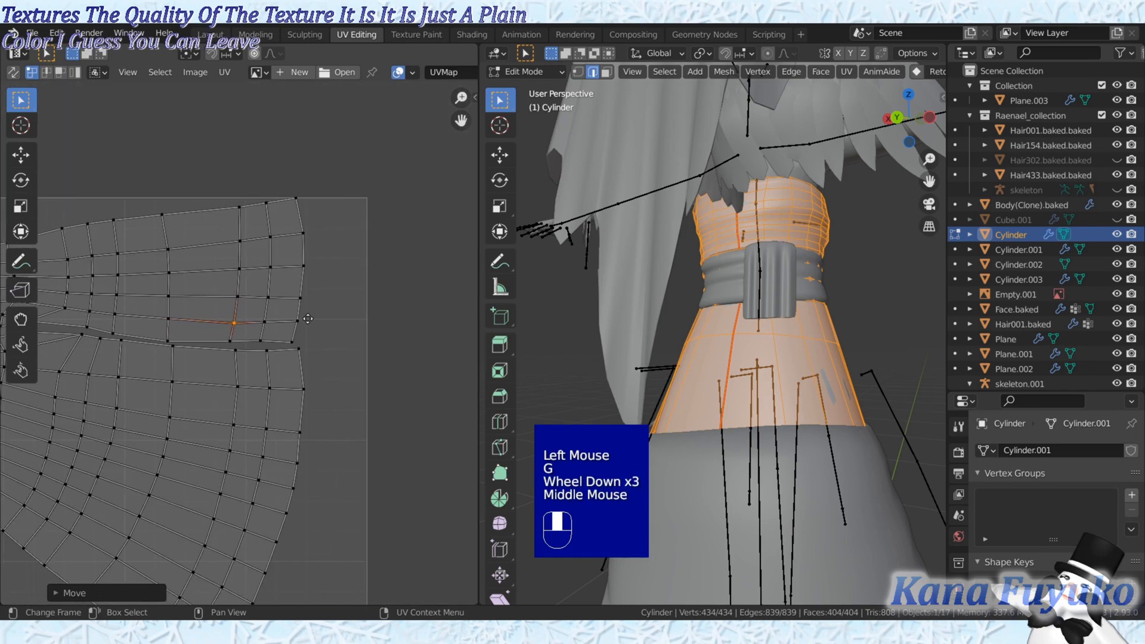
pyautogui.scroll(2, 246, 348)
pyautogui.click(245, 332)
pyautogui.press('g')
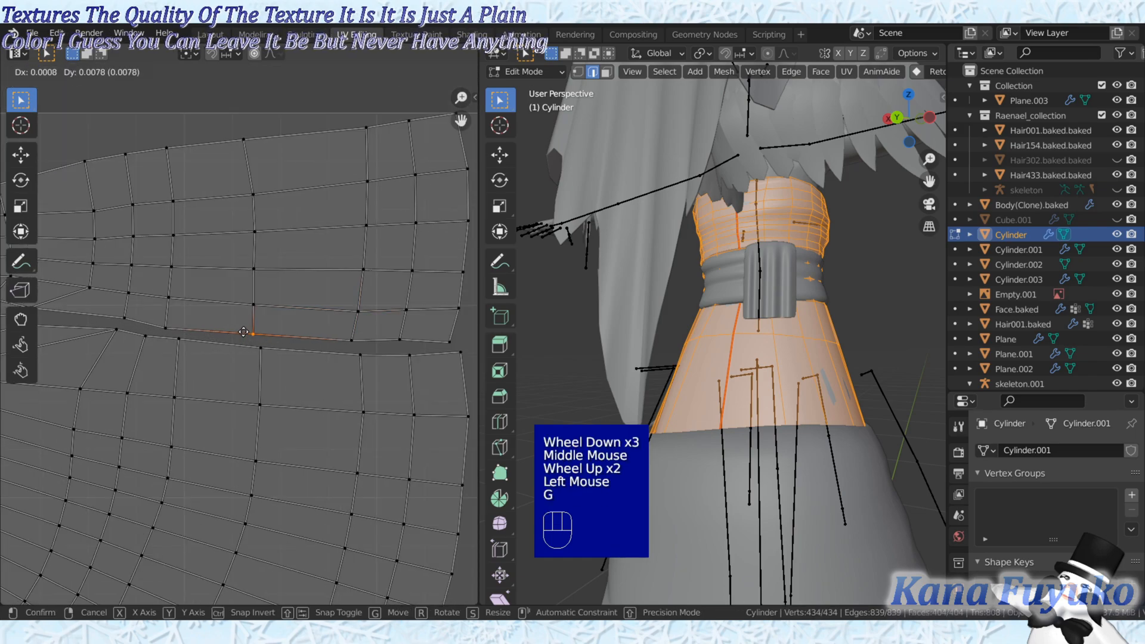
pyautogui.click(169, 331)
pyautogui.press('g')
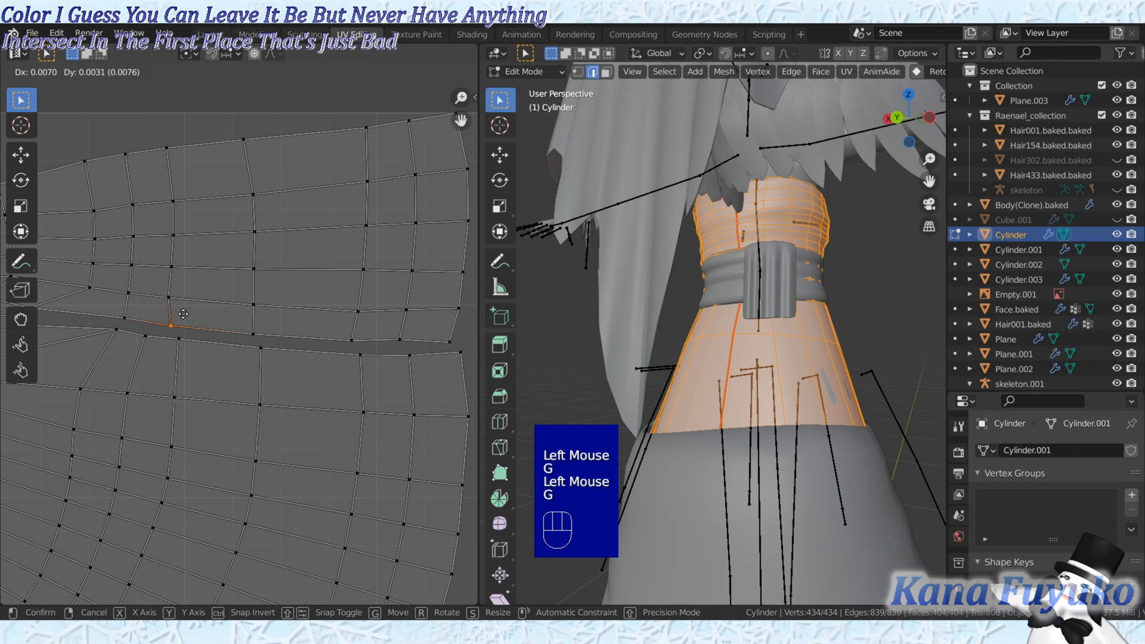
pyautogui.click(178, 313)
# - Select the edges across the front and back bases of the dress's shoulder strap and mark them as seams
pyautogui.scroll(-2, 151, 334)
pyautogui.moveTo(155, 292); pyautogui.dragTo(213, 282, button='middle')
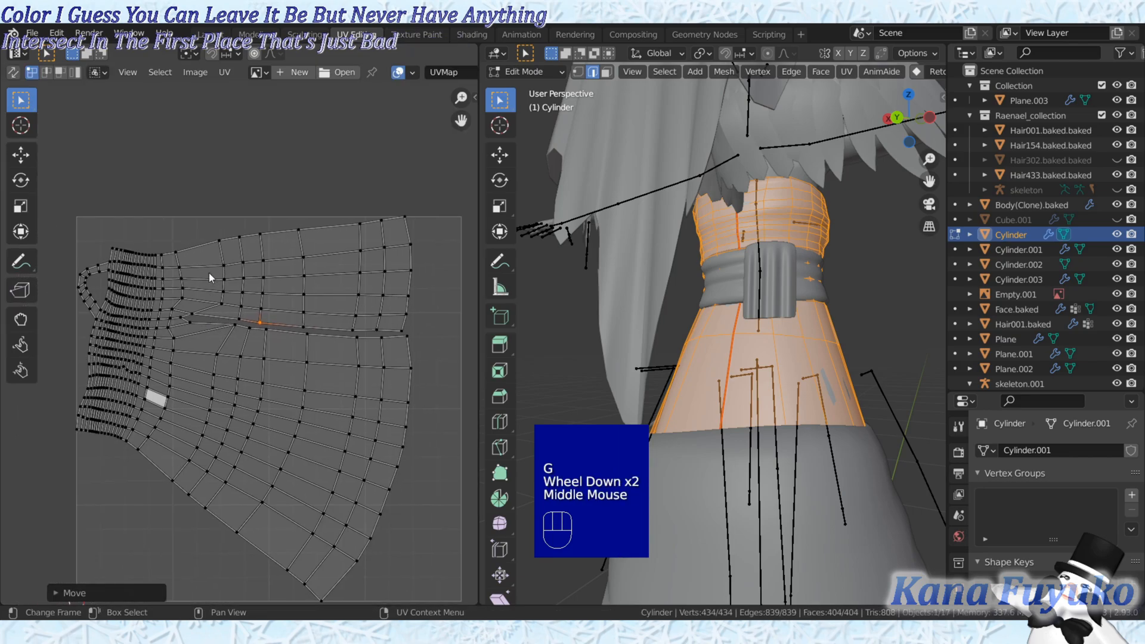
pyautogui.scroll(-1, 182, 371)
pyautogui.moveTo(182, 371); pyautogui.dragTo(239, 405, button='middle')
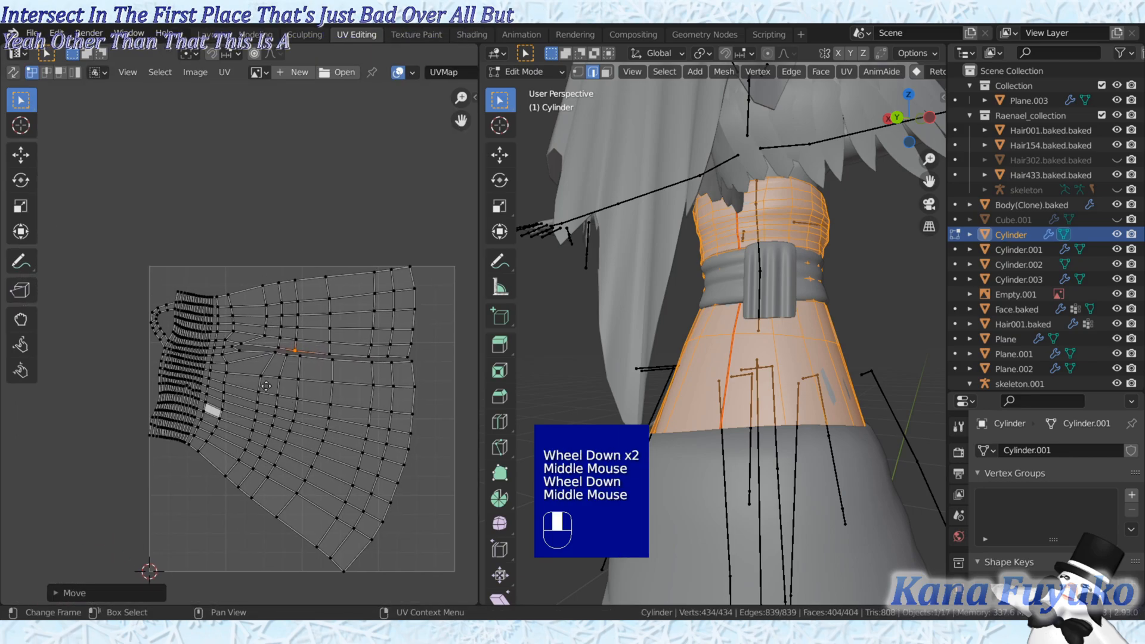
pyautogui.scroll(2, 681, 319)
pyautogui.moveTo(684, 292); pyautogui.dragTo(712, 307, button='middle')
pyautogui.scroll(2, 695, 349)
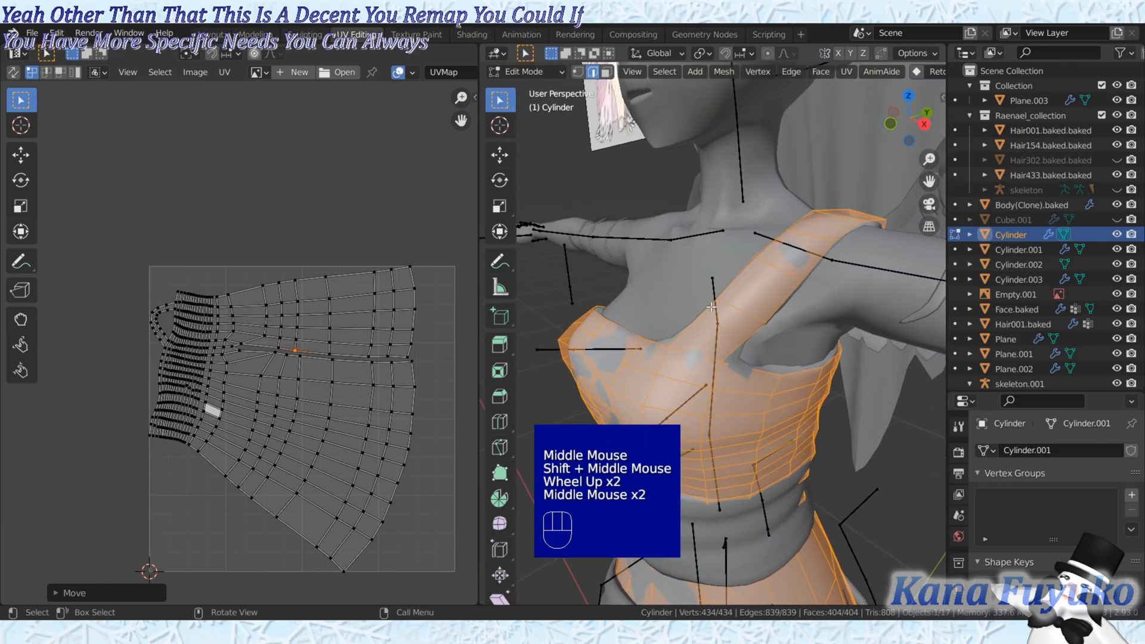
pyautogui.click(874, 431)
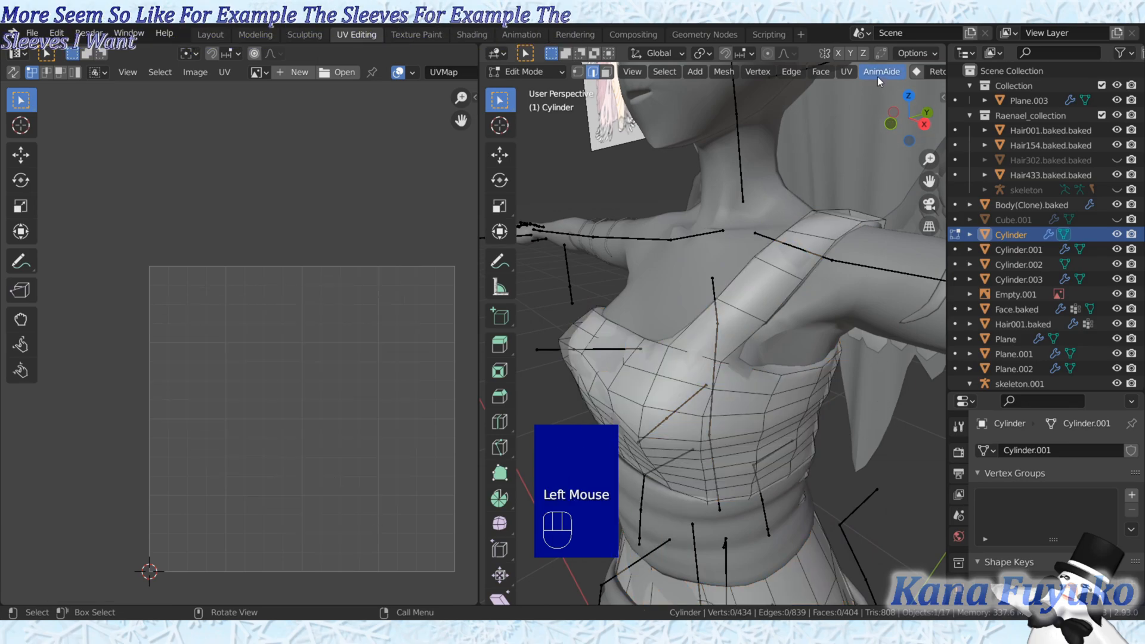
pyautogui.click(846, 71)
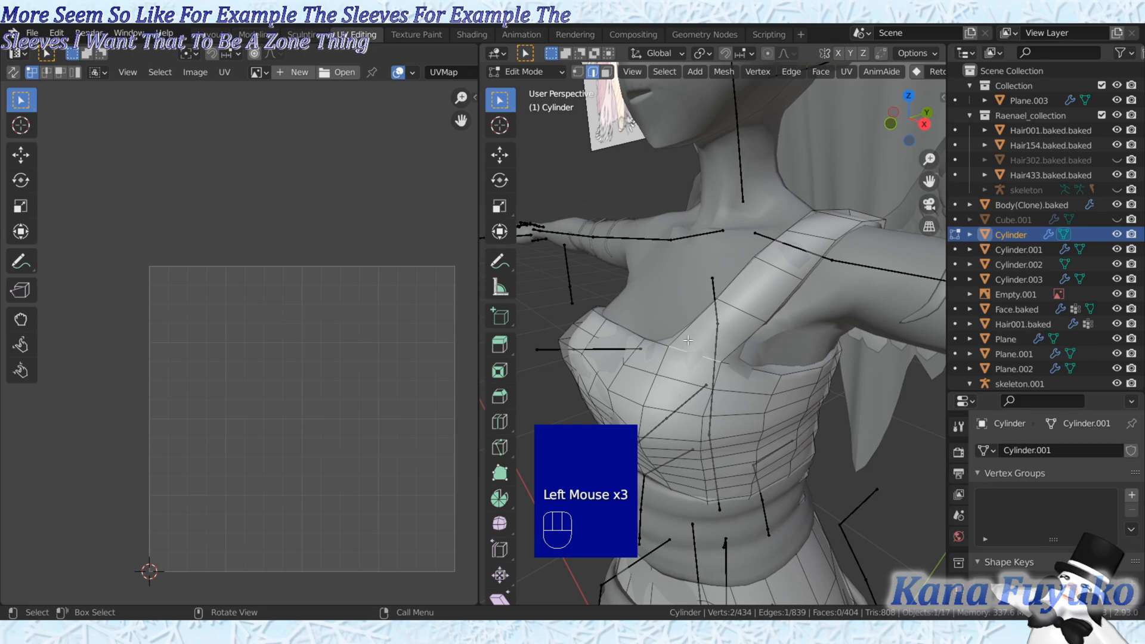
pyautogui.moveTo(689, 321); pyautogui.dragTo(656, 337, button='middle')
pyautogui.keyDown('shift'); pyautogui.click(719, 330); pyautogui.keyUp('shift')
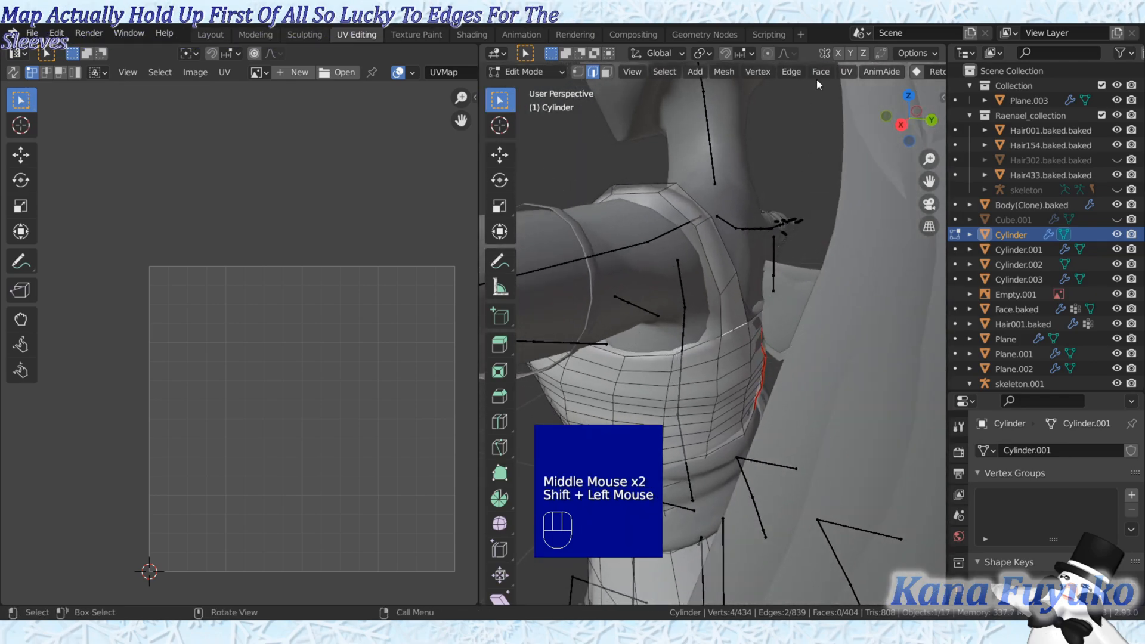
pyautogui.click(845, 72)
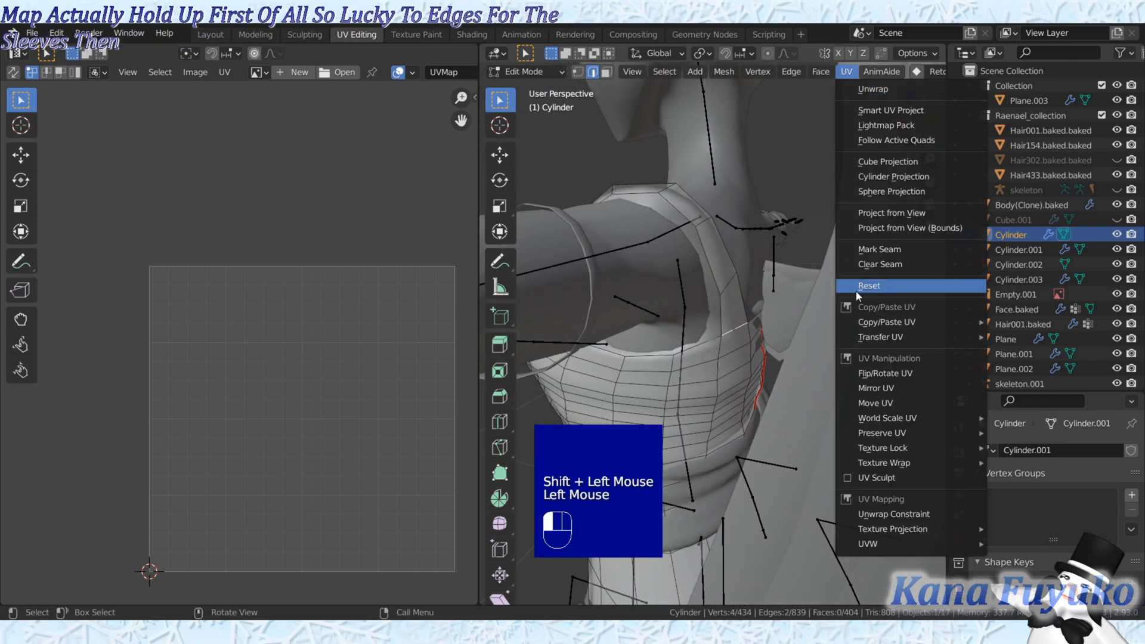
pyautogui.click(862, 249)
# - Select the entire dress mesh and unwrap it again with the strap seams applied
pyautogui.moveTo(859, 251); pyautogui.dragTo(835, 77, button='middle')
pyautogui.press('a')
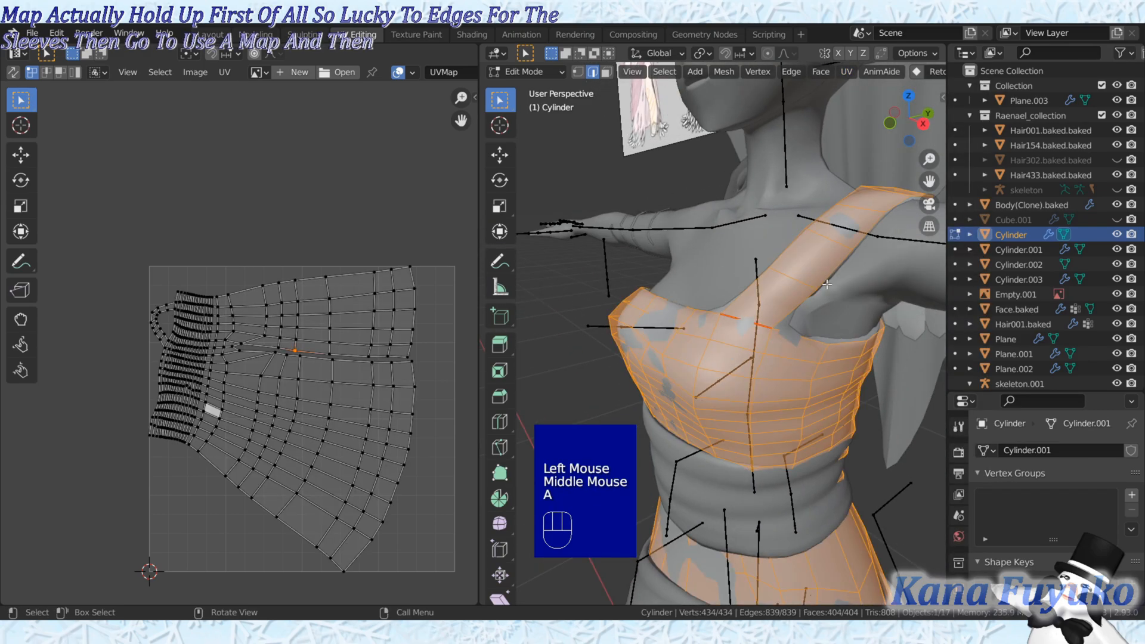
pyautogui.click(847, 71)
pyautogui.click(859, 91)
# - Circle-select all vertices of the small separate shoulder-strap island beside the skirt in the UV map
pyautogui.moveTo(323, 438); pyautogui.dragTo(204, 248, button='middle')
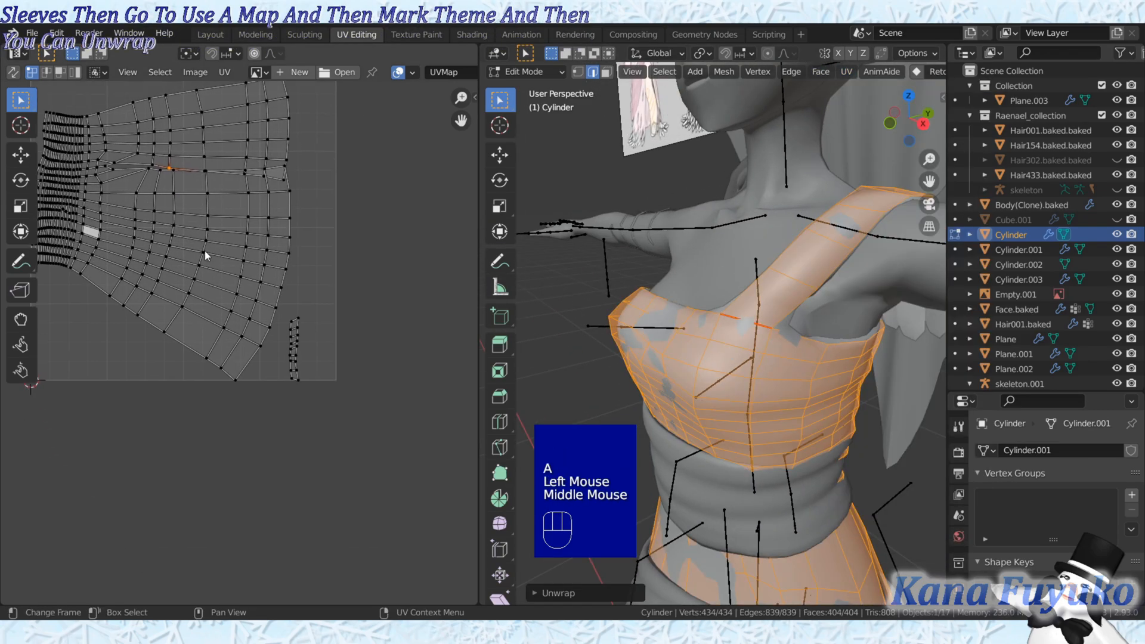
pyautogui.scroll(3, 373, 353)
pyautogui.moveTo(372, 354); pyautogui.dragTo(263, 317, button='middle')
pyautogui.click(265, 274)
pyautogui.press('c')
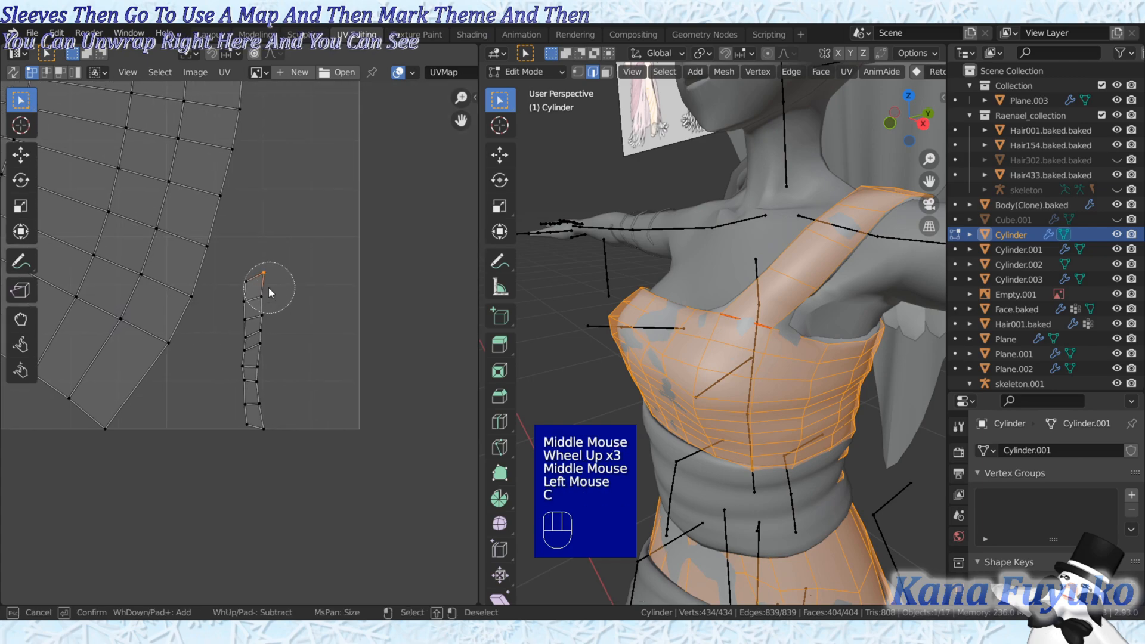
pyautogui.moveTo(266, 266); pyautogui.dragTo(283, 307)
pyautogui.scroll(-2, 266, 385)
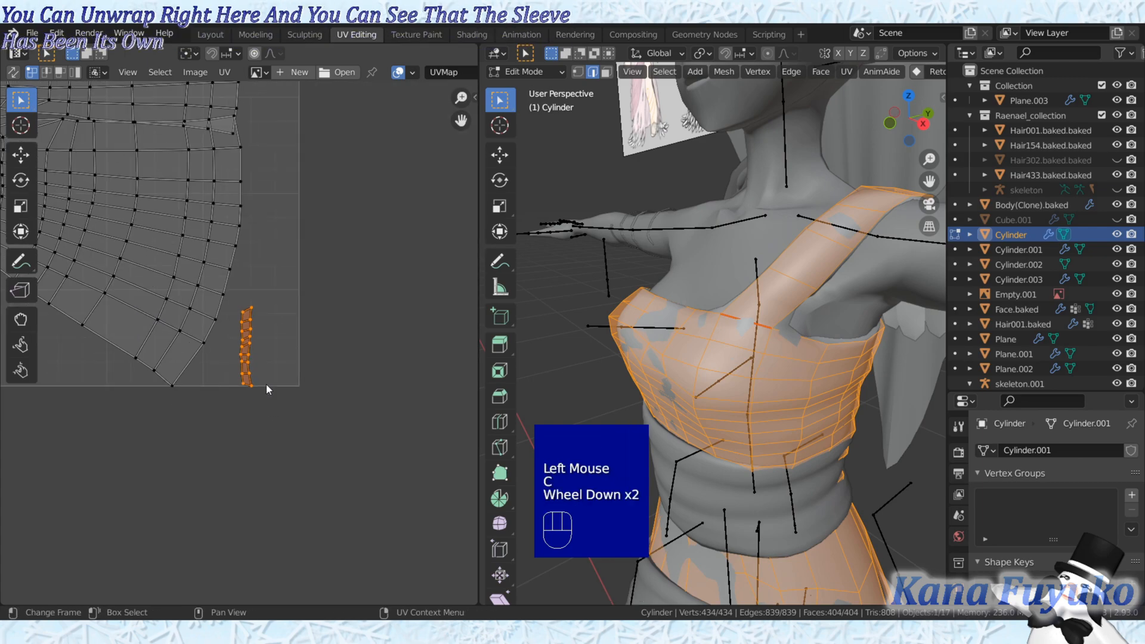
# - Undo the strap island selection and the last unwrap of the dress
pyautogui.hotkey('ctrl', 'z')
pyautogui.hotkey('ctrl', 'z')
pyautogui.scroll(-2, 263, 353)
pyautogui.moveTo(261, 343); pyautogui.dragTo(342, 420, button='middle')
pyautogui.scroll(3, 284, 386)
pyautogui.hotkey('ctrl', 'z')
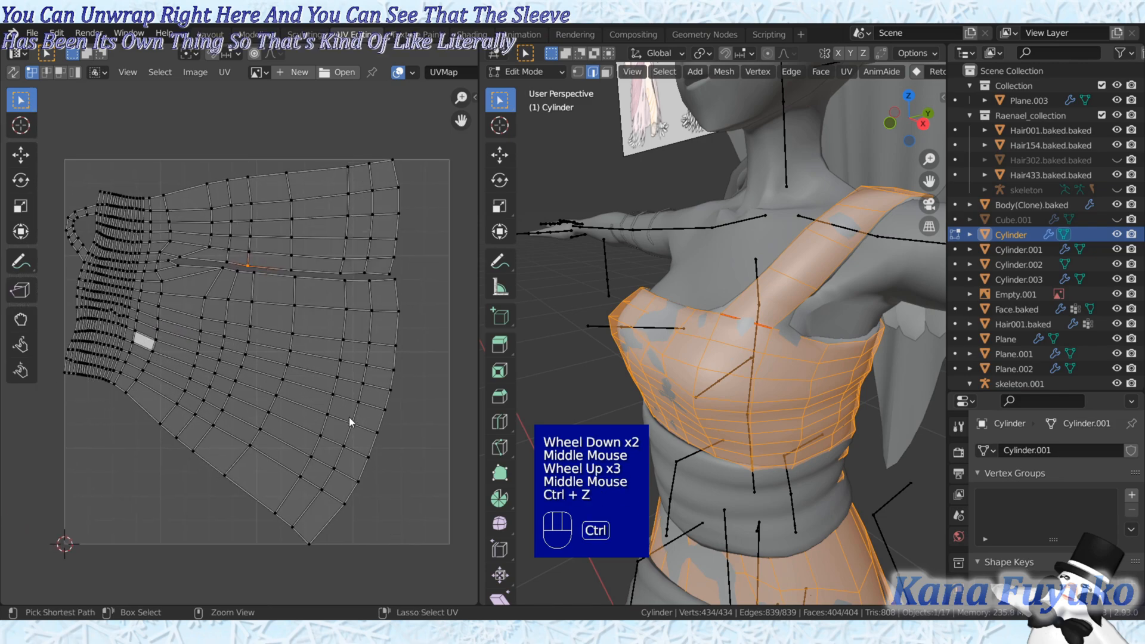
pyautogui.scroll(-1, 674, 394)
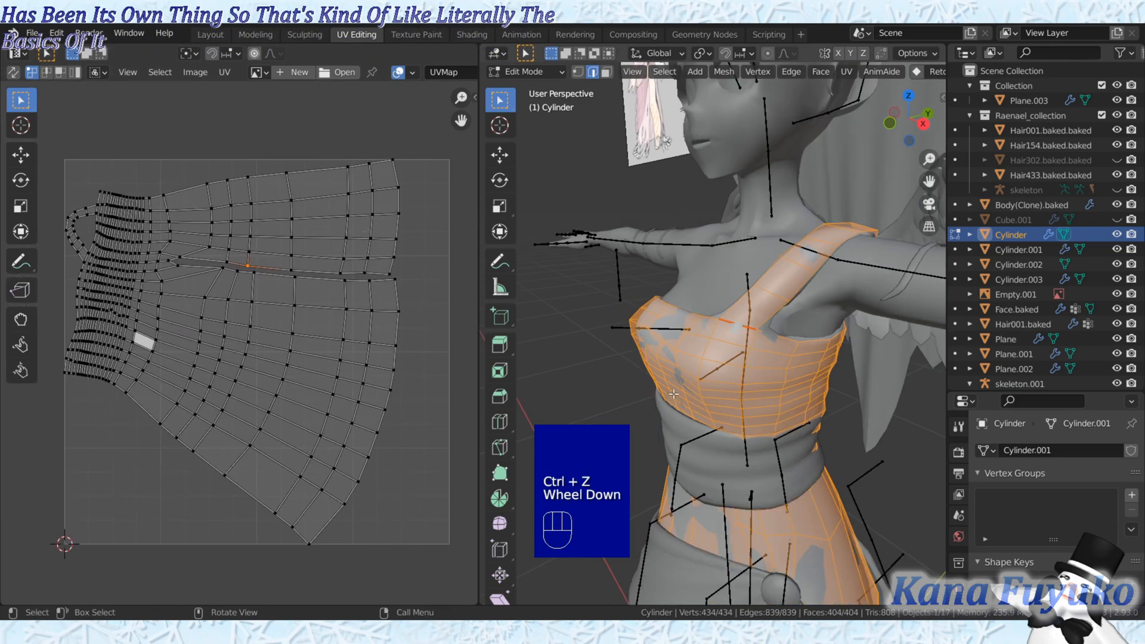
# - Select the two edges across the front base of the dress's shoulder strap and clear their seams
pyautogui.click(726, 318)
pyautogui.moveTo(779, 330); pyautogui.dragTo(824, 191, button='middle')
pyautogui.scroll(2, 761, 317)
pyautogui.keyDown('shift'); pyautogui.click(758, 319); pyautogui.keyUp('shift')
pyautogui.scroll(-2, 758, 319)
pyautogui.click(847, 73)
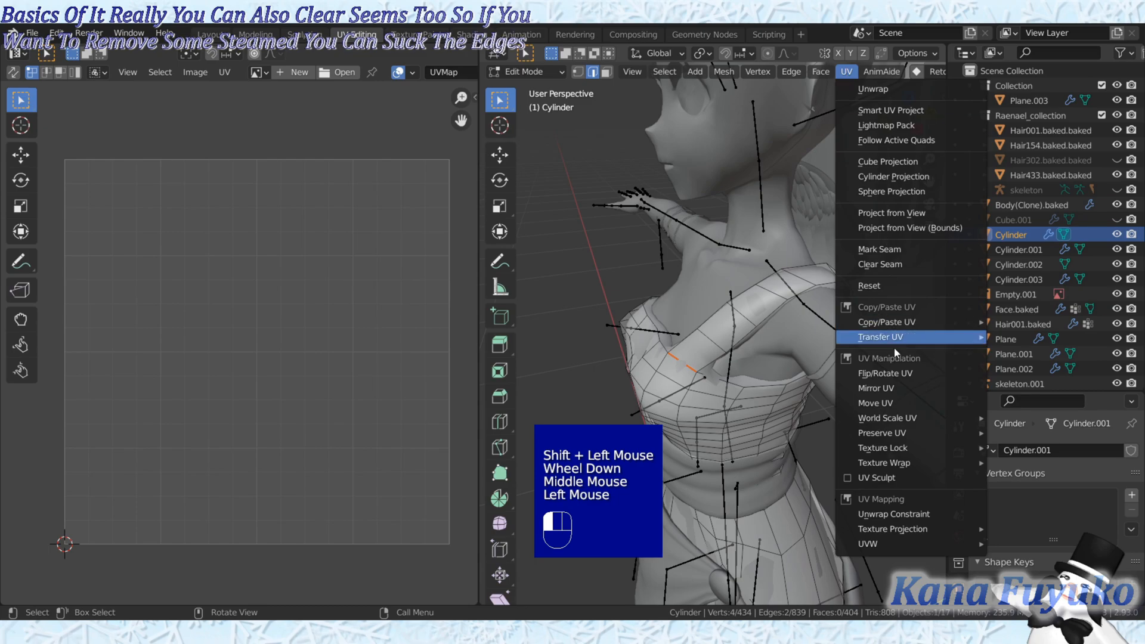
pyautogui.click(863, 266)
pyautogui.scroll(-2, 840, 294)
pyautogui.moveTo(840, 294); pyautogui.dragTo(889, 405, button='middle')
pyautogui.click(889, 408)
# - Re-enter Edit Mode on the dress, select the whole mesh to display its UV map, and deselect the UV vertices
pyautogui.press('Tab')
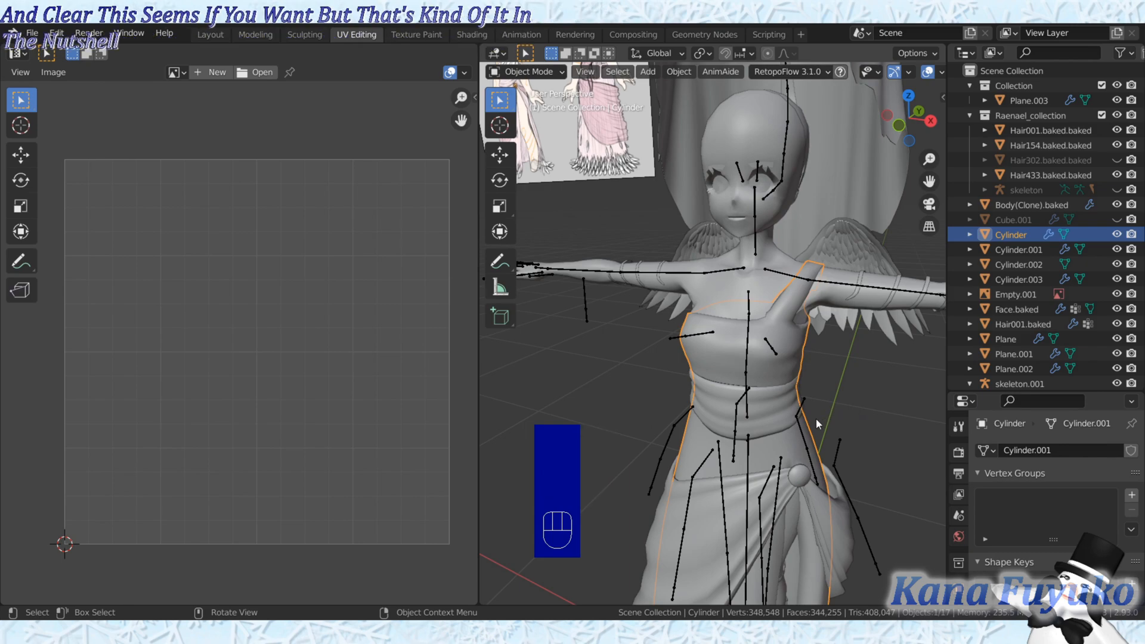
pyautogui.press('Tab')
pyautogui.press('a')
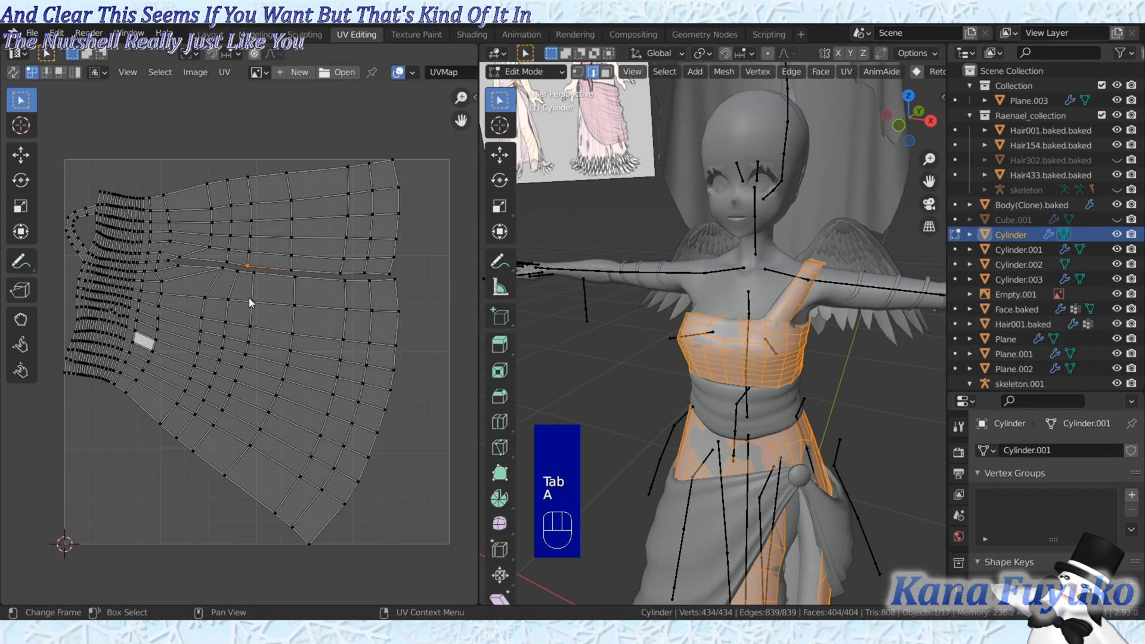
pyautogui.click(428, 456)
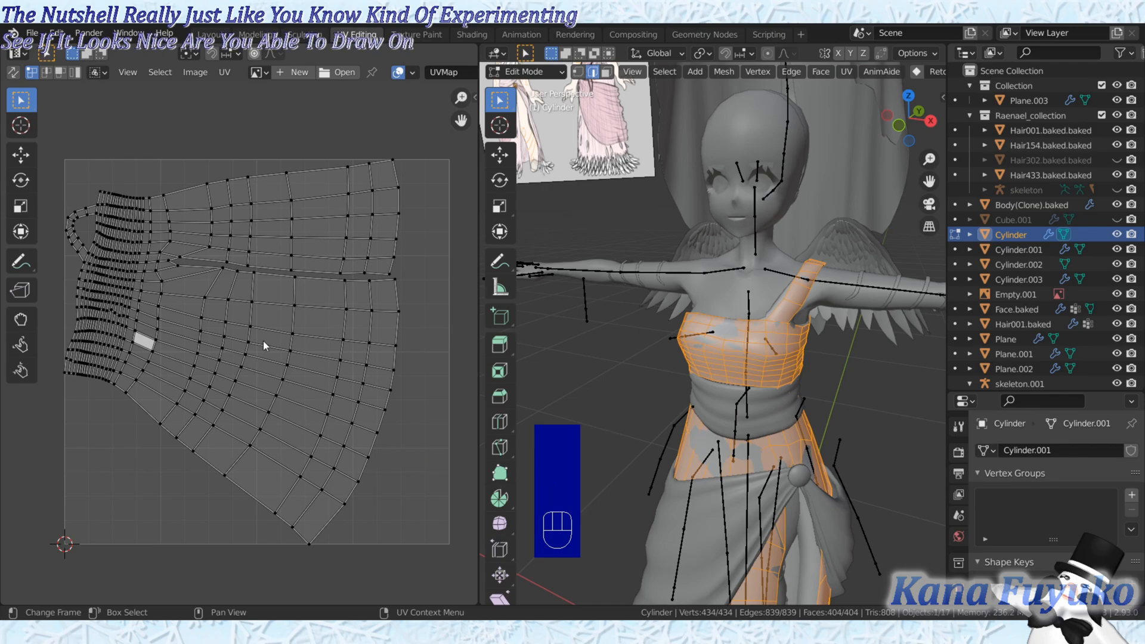
pyautogui.scroll(2, 285, 306)
pyautogui.moveTo(286, 298); pyautogui.dragTo(255, 318, button='middle')
pyautogui.scroll(-1, 289, 315)
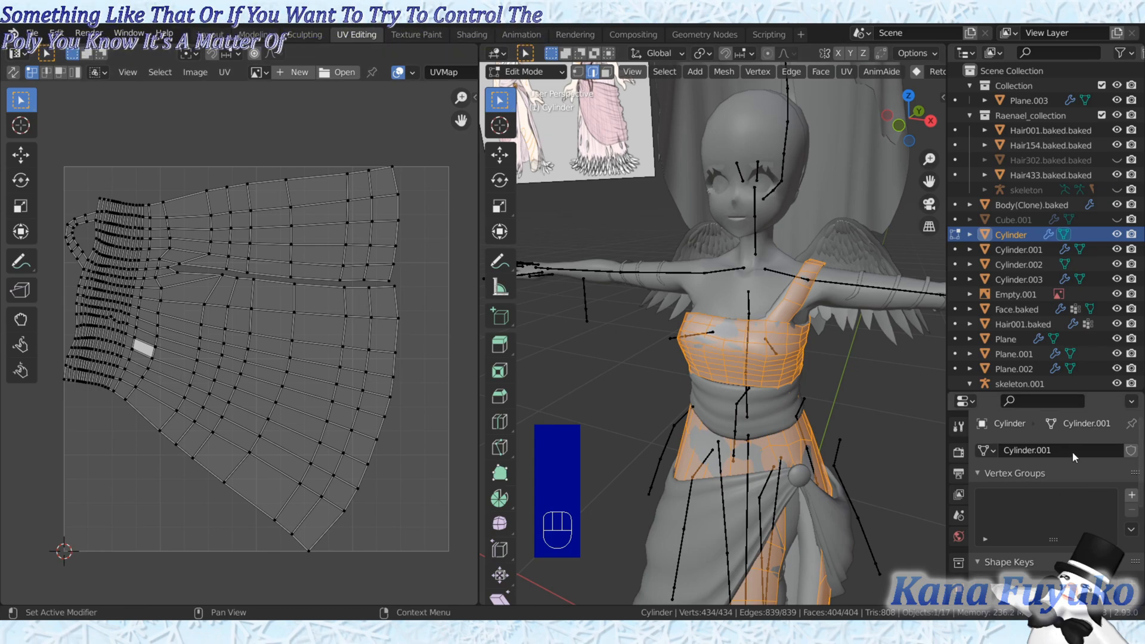
# - Circle-select the row of seven UV vertices just inside the upper edge of the dress's lower skirt section
pyautogui.press('Tab')
pyautogui.scroll(-1, 777, 371)
pyautogui.moveTo(715, 381); pyautogui.dragTo(678, 374, button='middle')
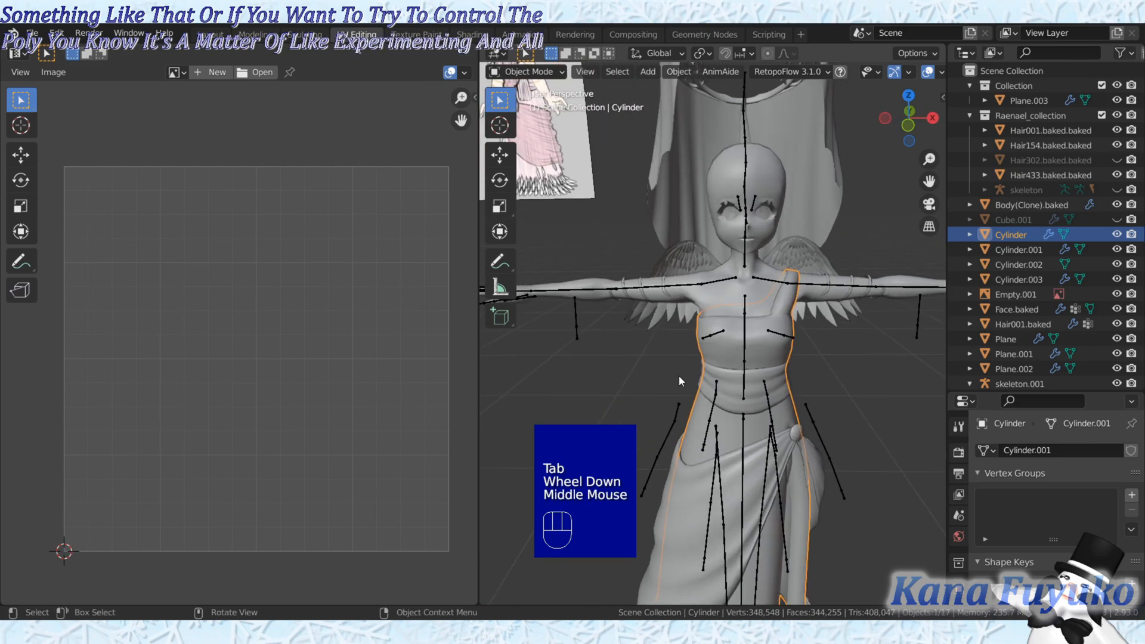
pyautogui.press('Tab')
pyautogui.scroll(3, 232, 299)
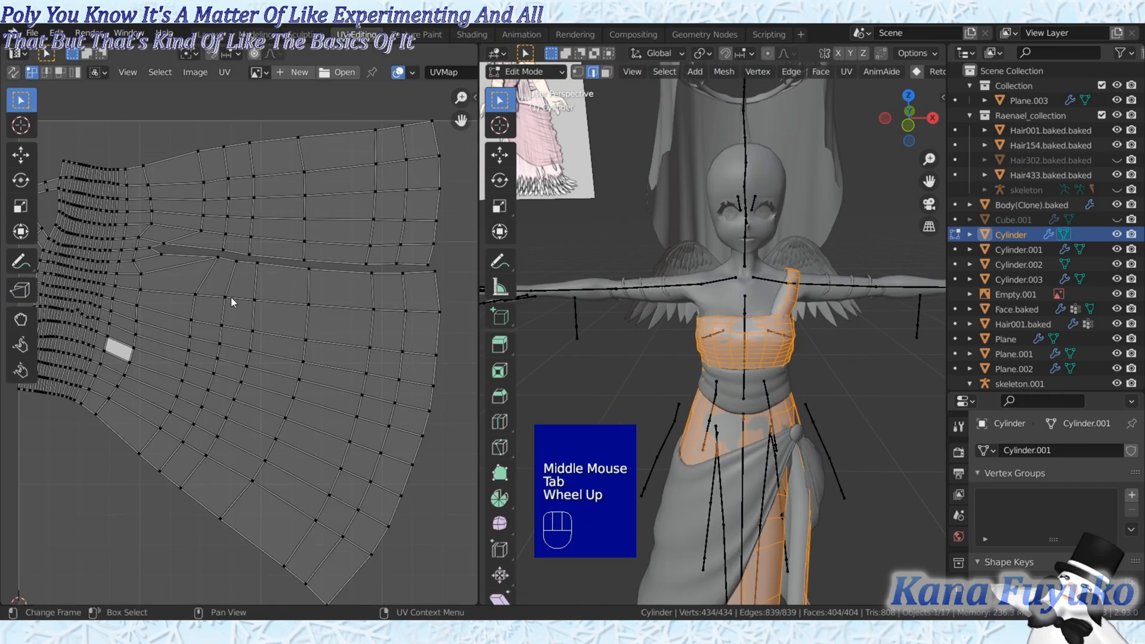
pyautogui.moveTo(251, 288); pyautogui.dragTo(181, 303, button='middle')
pyautogui.click(143, 301)
pyautogui.scroll(-1, 153, 302)
pyautogui.press('c')
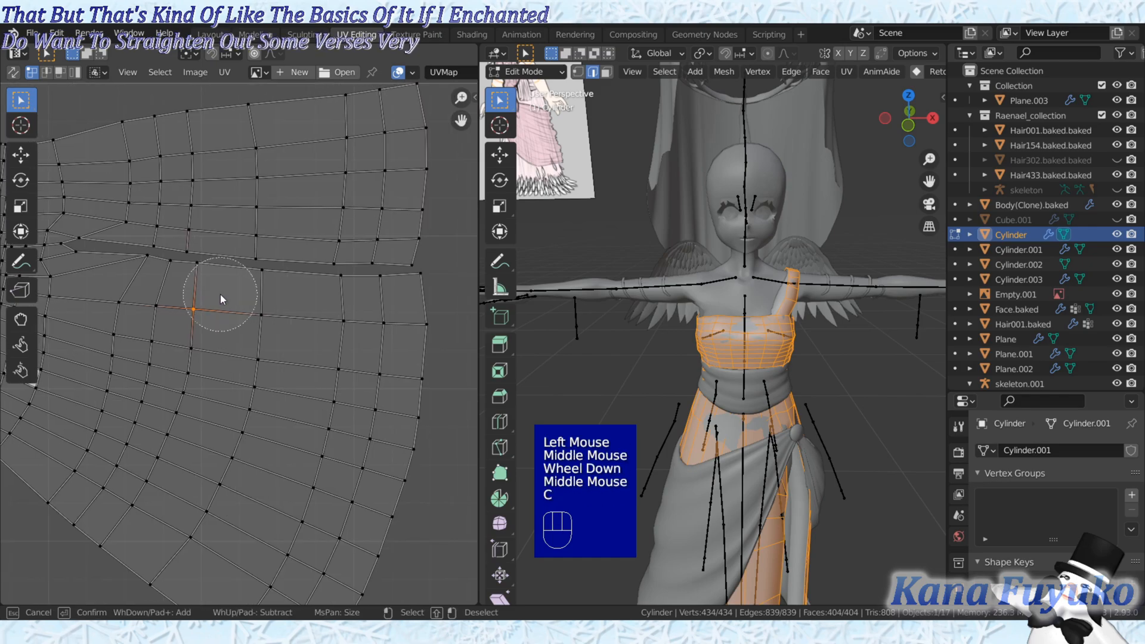
pyautogui.scroll(4, 263, 301)
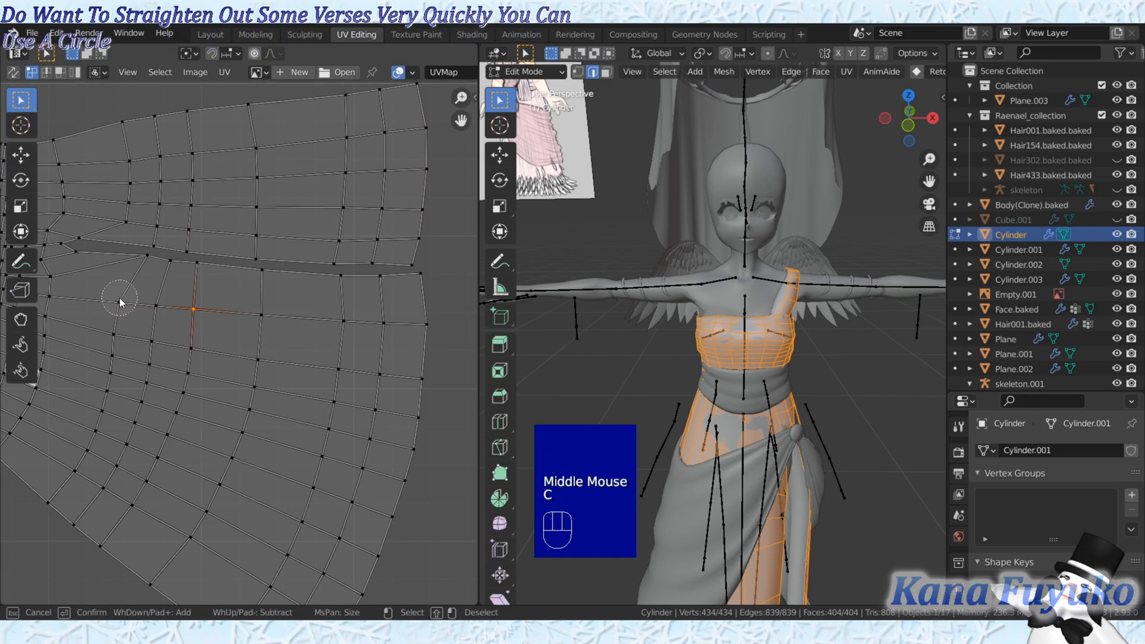
pyautogui.moveTo(119, 300); pyautogui.dragTo(309, 332)
pyautogui.rightClick(431, 338)
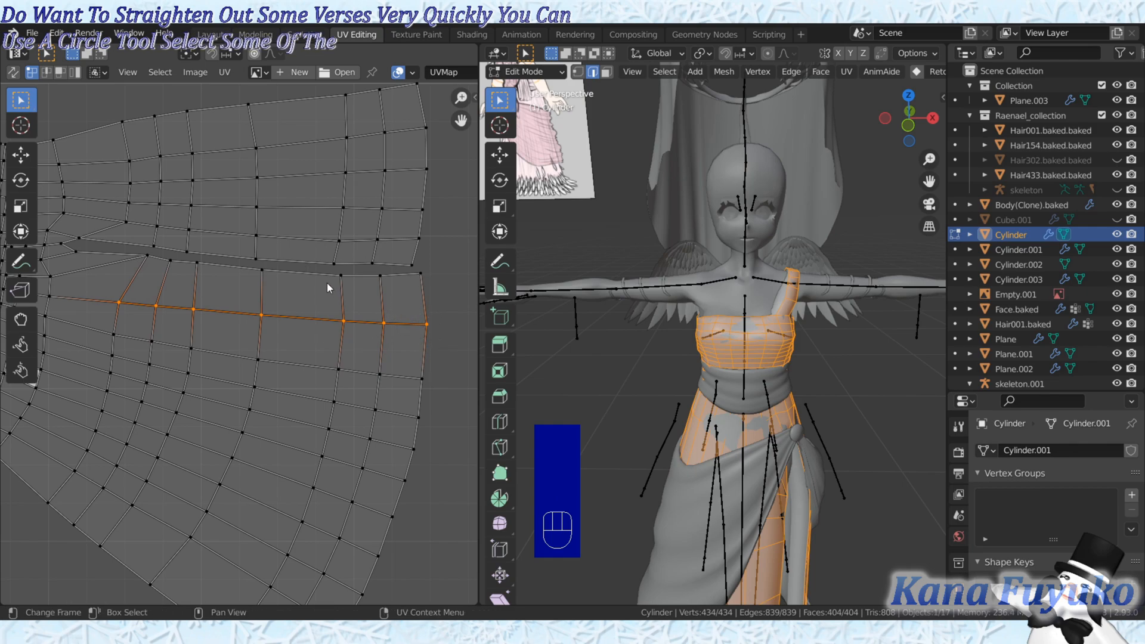
# - Straighten the selected UV row with Align Auto and rotate it slightly to follow the slope of the skirt section
pyautogui.hotkey('shift', 'w')
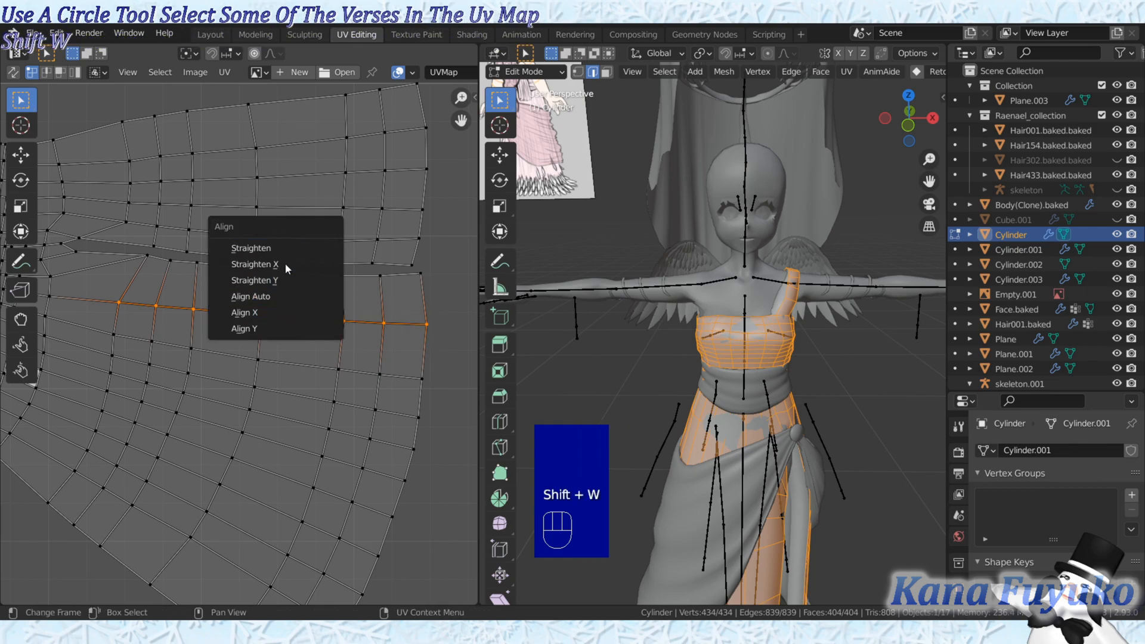
pyautogui.click(286, 297)
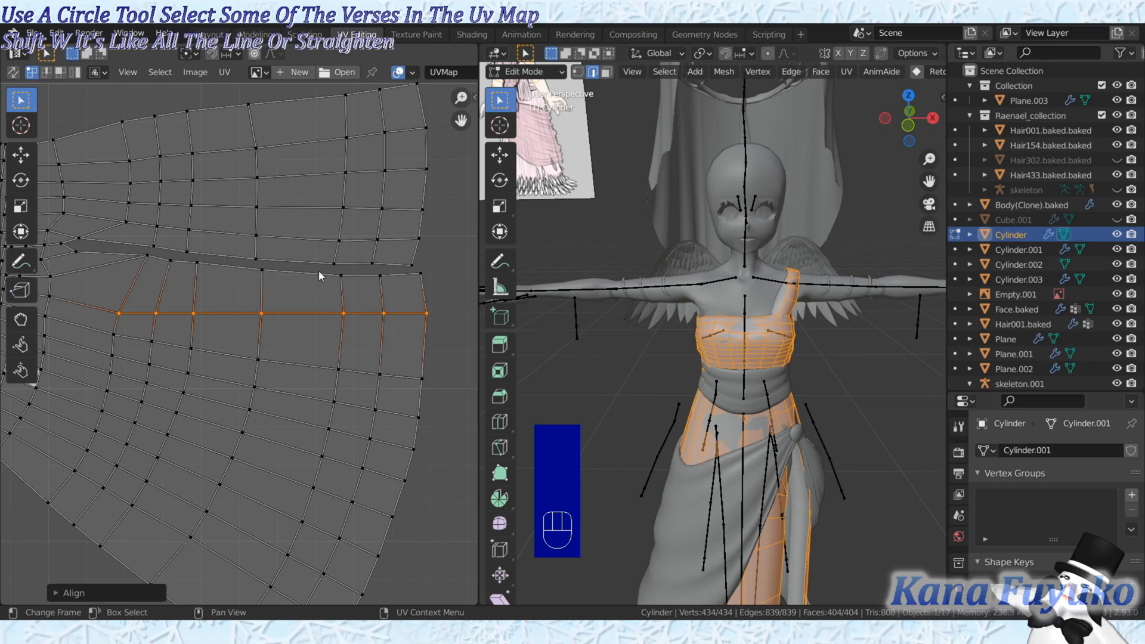
pyautogui.press('r')
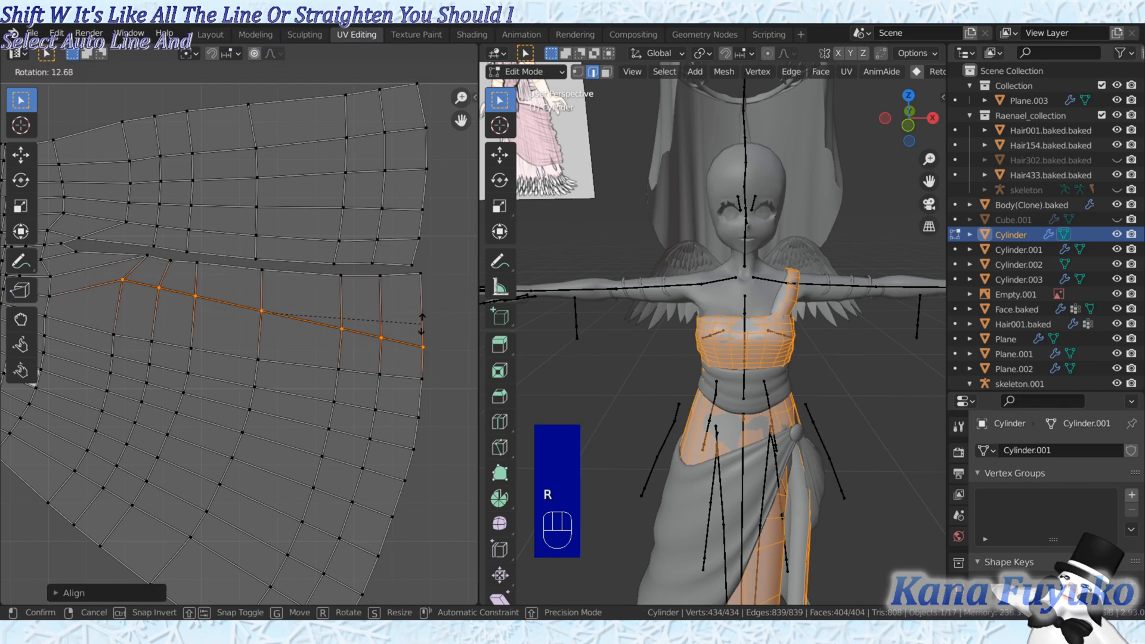
pyautogui.click(417, 309)
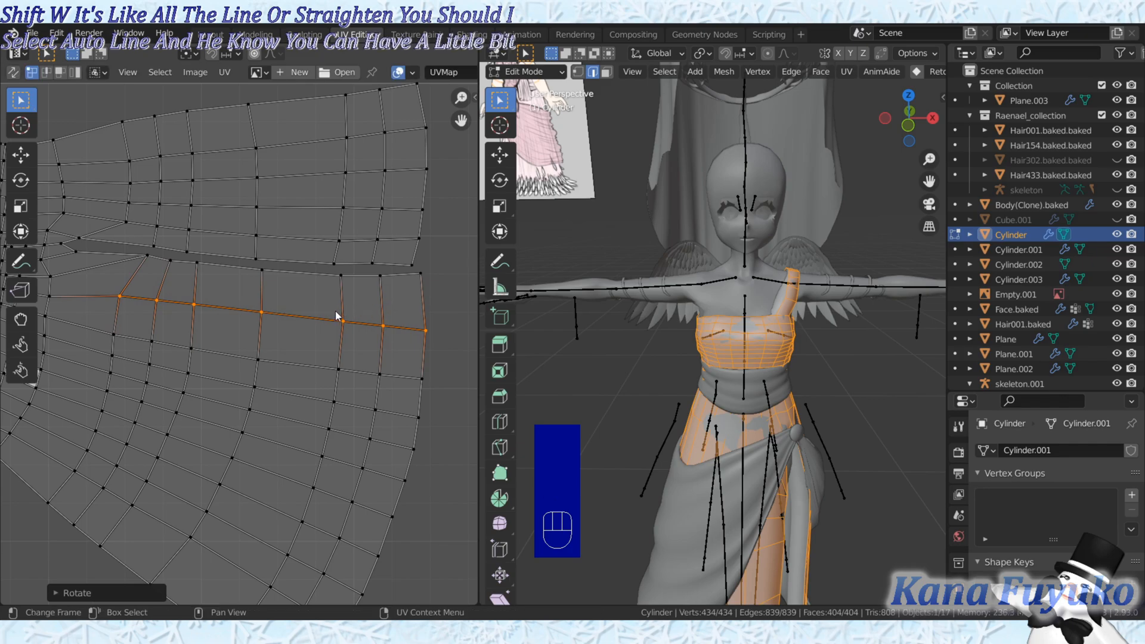
# - Examine the dress's whole UV layout around the straightened skirt row
pyautogui.scroll(-2, 335, 312)
pyautogui.click(192, 325)
pyautogui.moveTo(191, 325); pyautogui.dragTo(244, 346, button='middle')
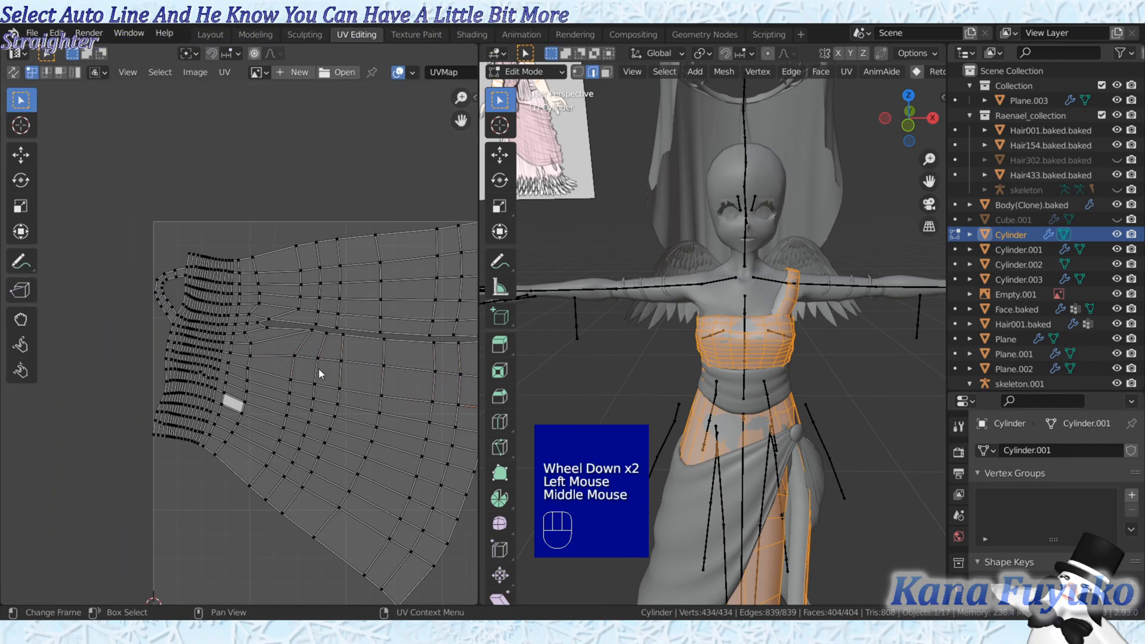
pyautogui.scroll(3, 168, 334)
pyautogui.moveTo(168, 334); pyautogui.dragTo(232, 333, button='middle')
pyautogui.scroll(-2, 313, 371)
pyautogui.moveTo(312, 371); pyautogui.dragTo(188, 310, button='middle')
pyautogui.scroll(-1, 172, 327)
pyautogui.scroll(1, 175, 326)
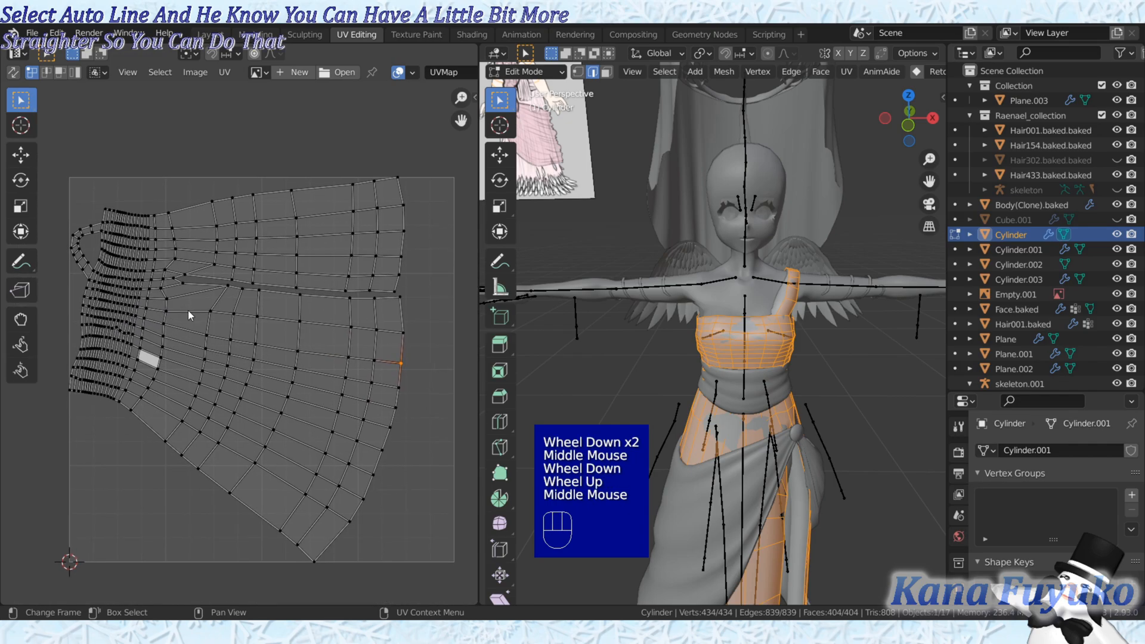
# - Switch to editing the waist sash mesh (Cylinder.001), select all of it and unwrap it
pyautogui.press('Tab')
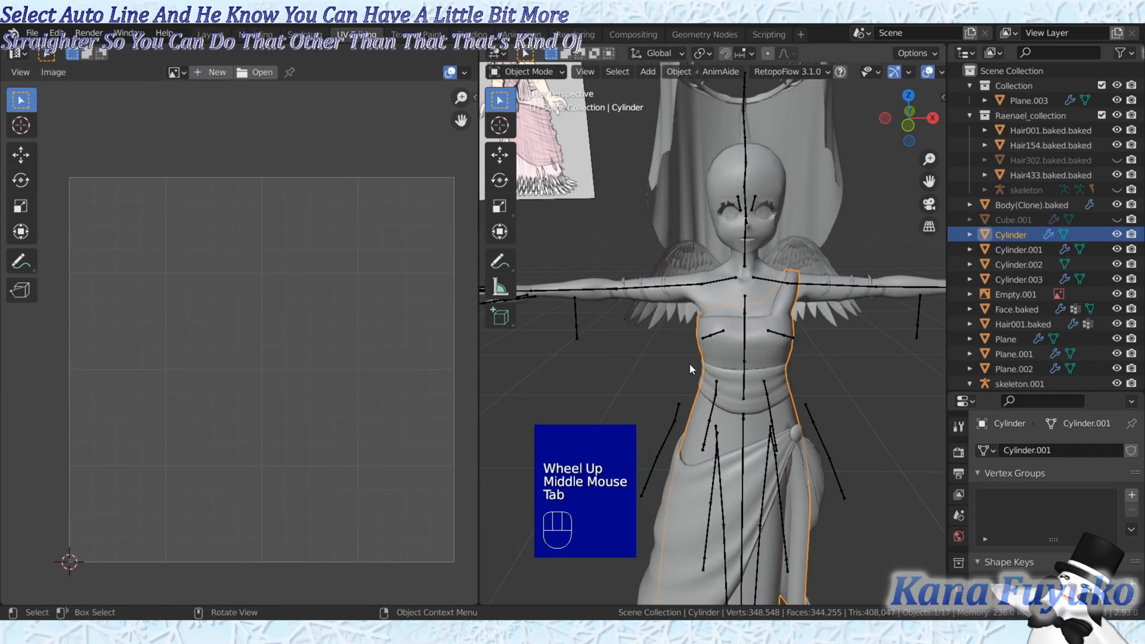
pyautogui.click(708, 376)
pyautogui.press('Tab')
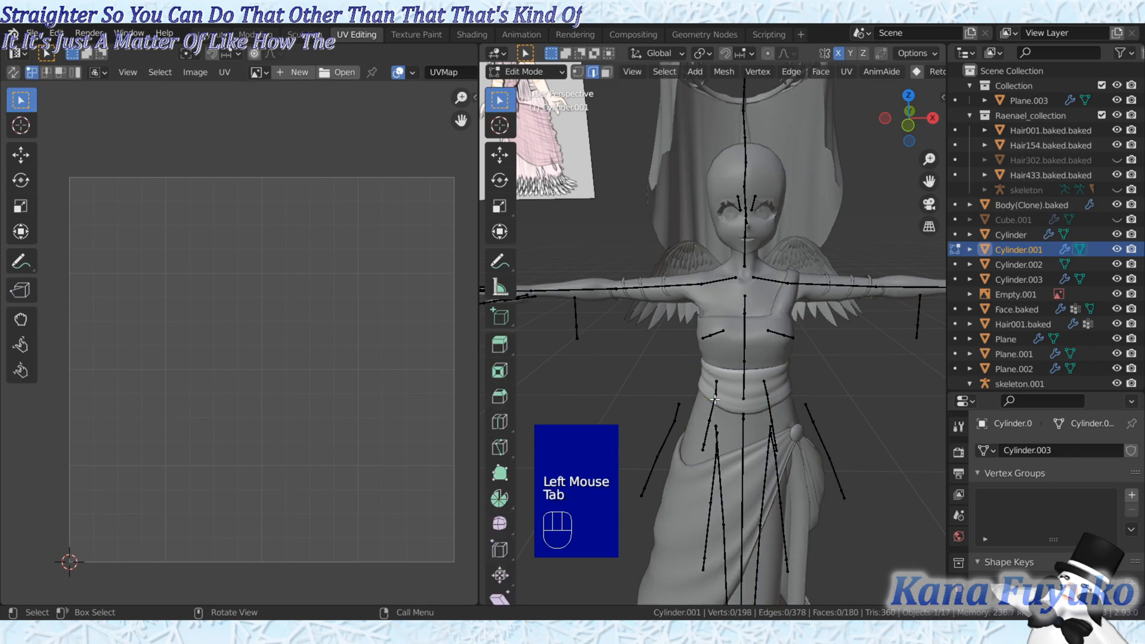
pyautogui.press('a')
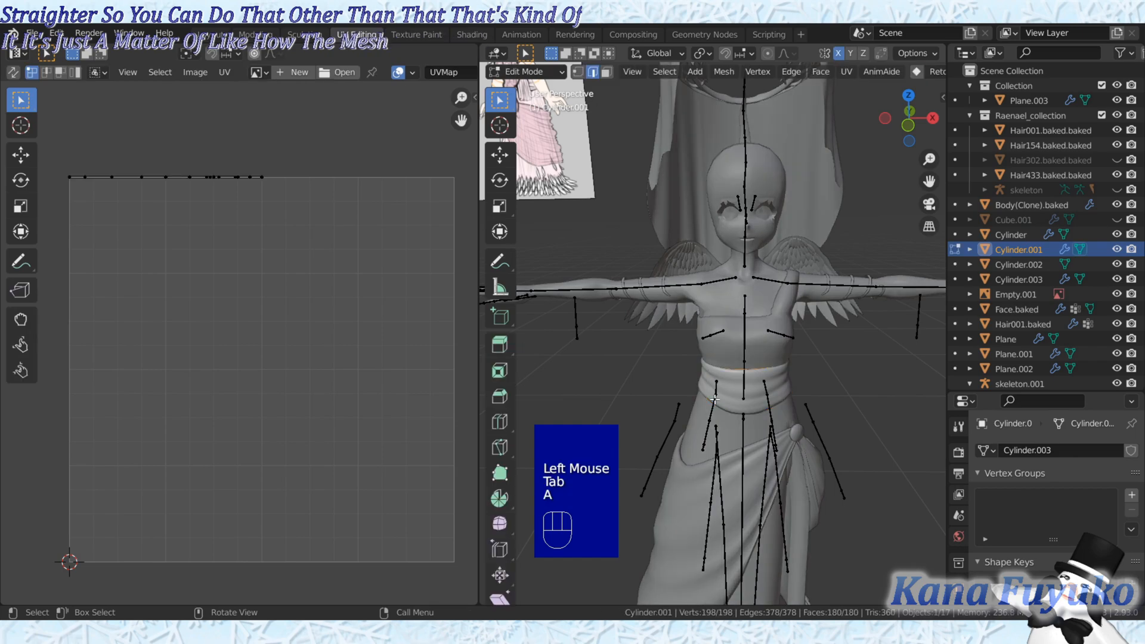
pyautogui.click(847, 73)
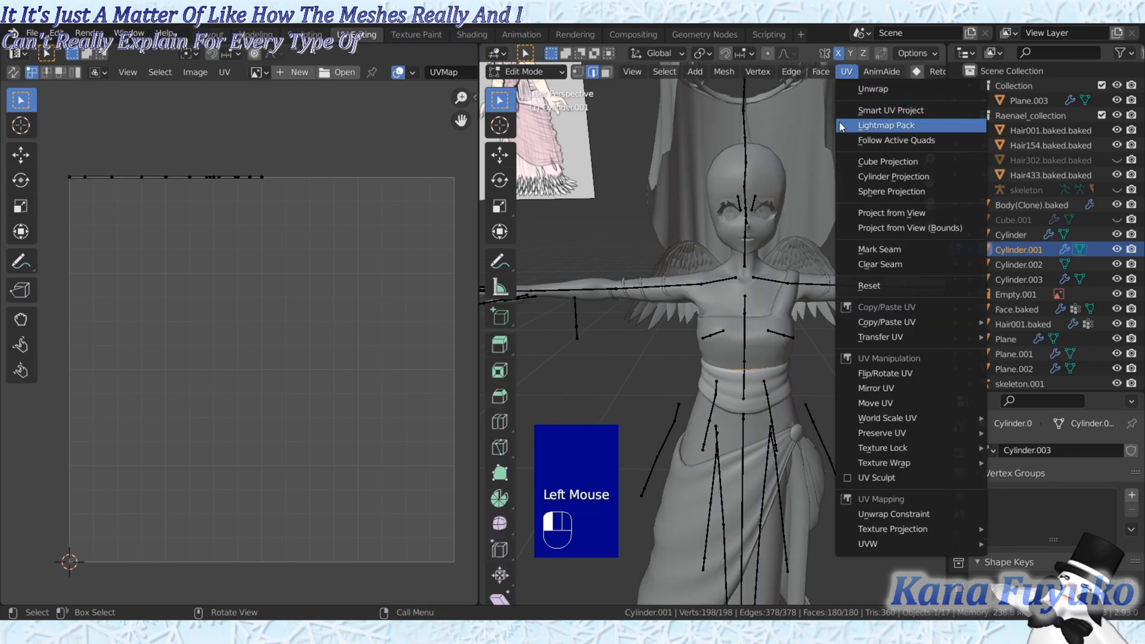
pyautogui.click(846, 89)
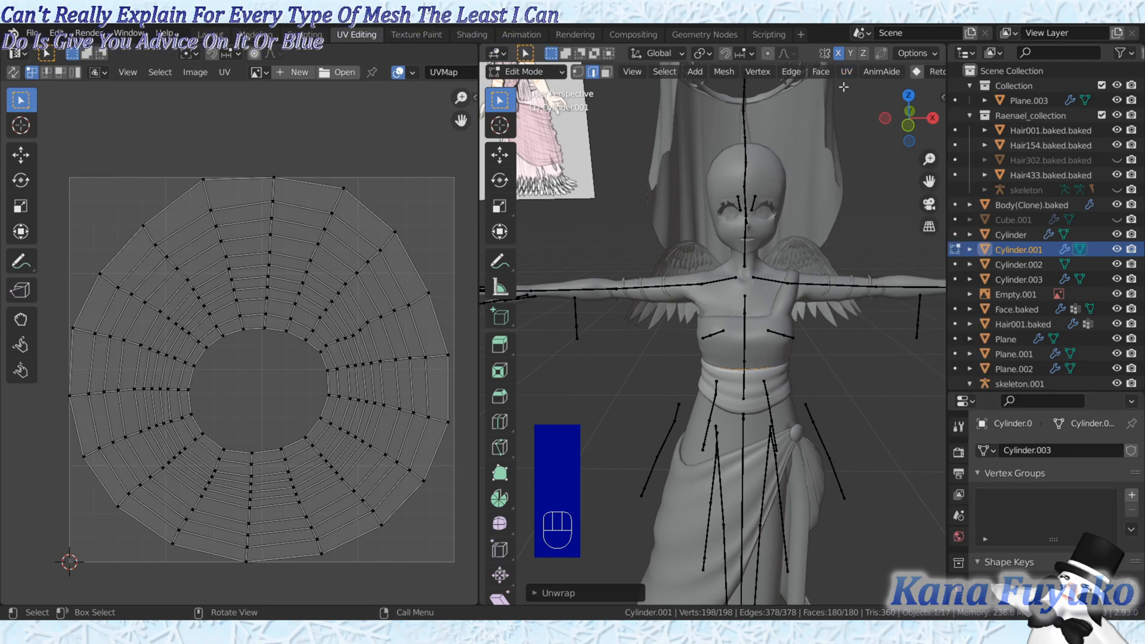
# - Switch to editing the draped overskirt mesh (Plane), select all of it and unwrap it
pyautogui.press('Tab')
pyautogui.click(699, 495)
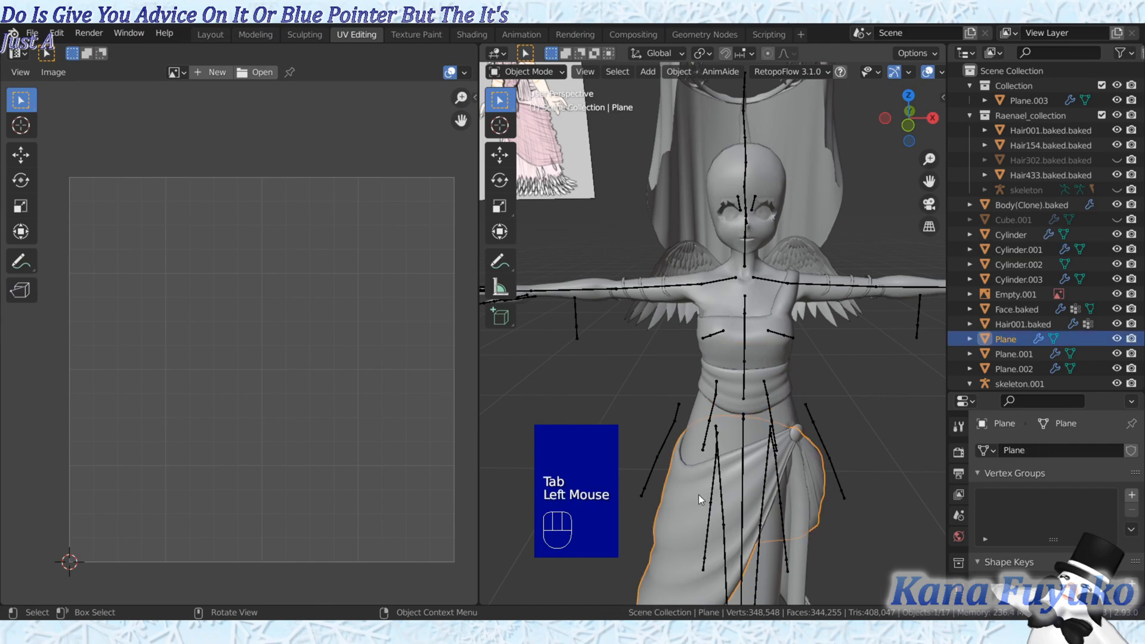
pyautogui.press('Tab')
pyautogui.press('a')
pyautogui.click(847, 71)
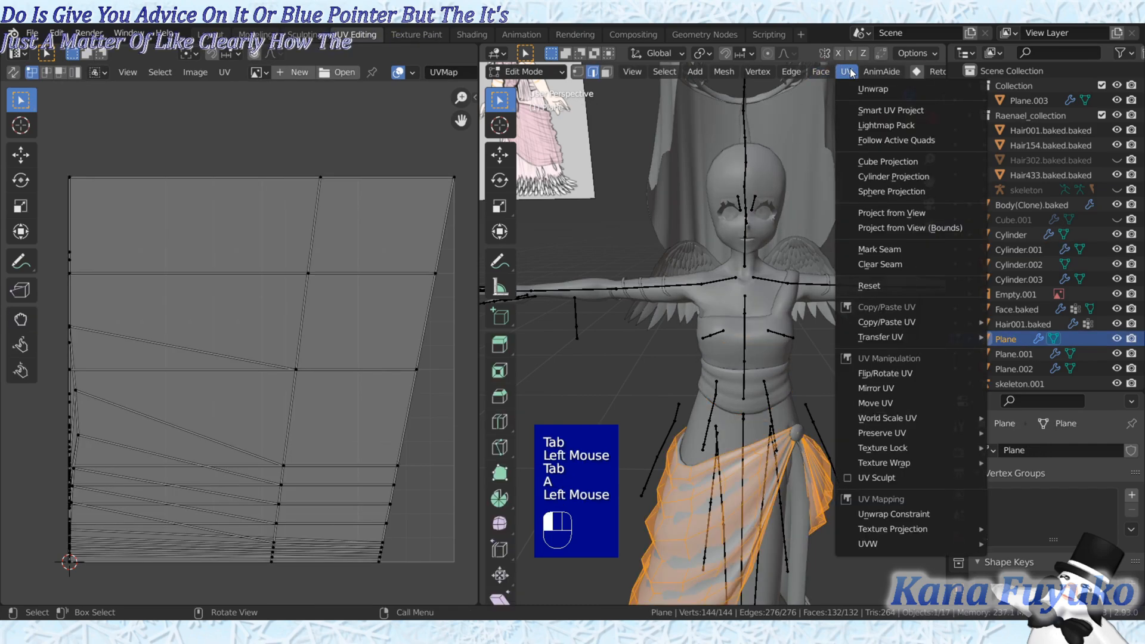
pyautogui.click(846, 89)
# - Circle-select the upper curved row of bunched UV vertices in the overskirt's pinched area and align it into a horizontal line
pyautogui.scroll(2, 235, 414)
pyautogui.moveTo(235, 414); pyautogui.dragTo(295, 359, button='middle')
pyautogui.scroll(4, 280, 410)
pyautogui.click(324, 422)
pyautogui.scroll(2, 323, 422)
pyautogui.click(283, 354)
pyautogui.press('c')
pyautogui.moveTo(293, 368)
pyautogui.mouseDown()
pyautogui.moveTo(273, 389)
pyautogui.moveTo(333, 368)
pyautogui.mouseUp()
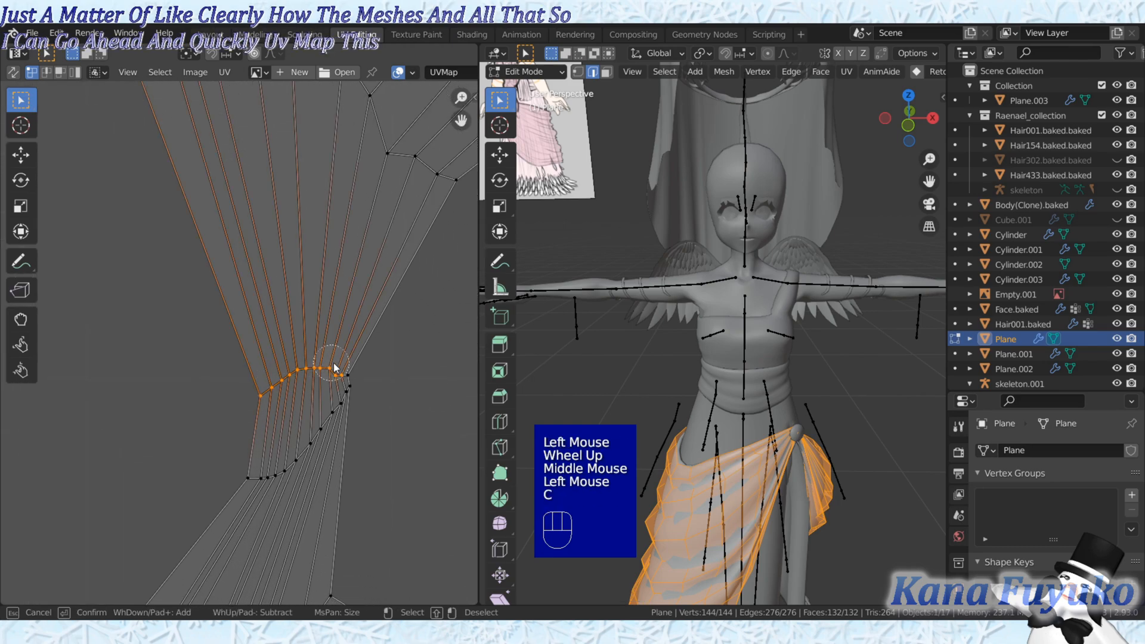
pyautogui.hotkey('shift', 'w')
pyautogui.click(325, 350)
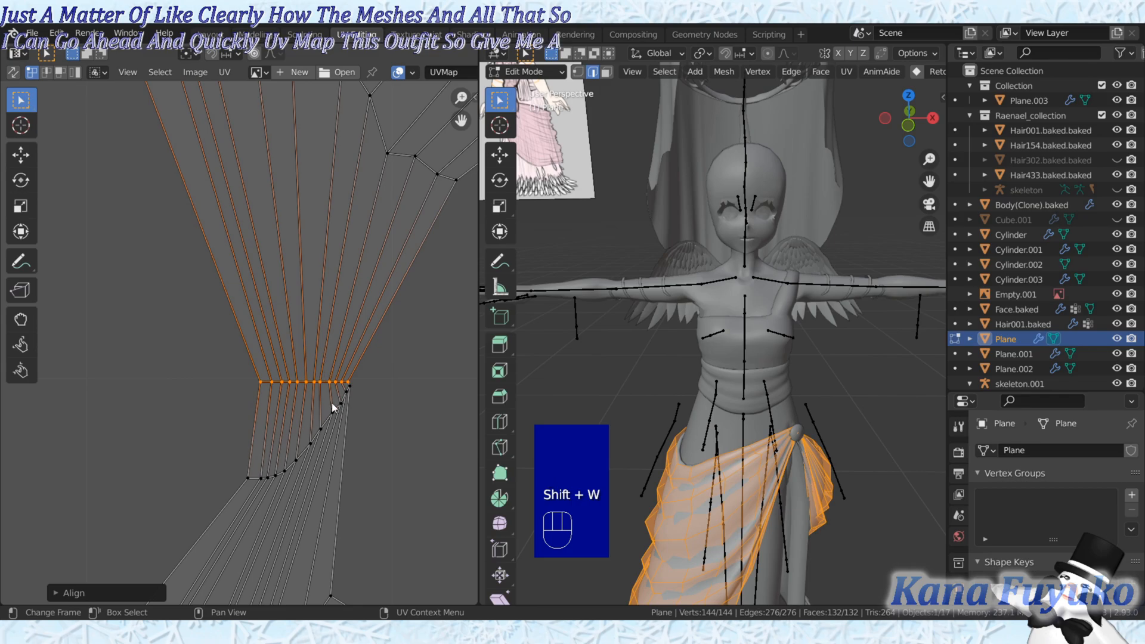
# - Move the aligned overskirt row above the pinch, scale it up to spread its vertices, and tilt it down toward the central hole
pyautogui.scroll(-2, 332, 402)
pyautogui.press('s')
pyautogui.click(384, 405)
pyautogui.scroll(-2, 345, 378)
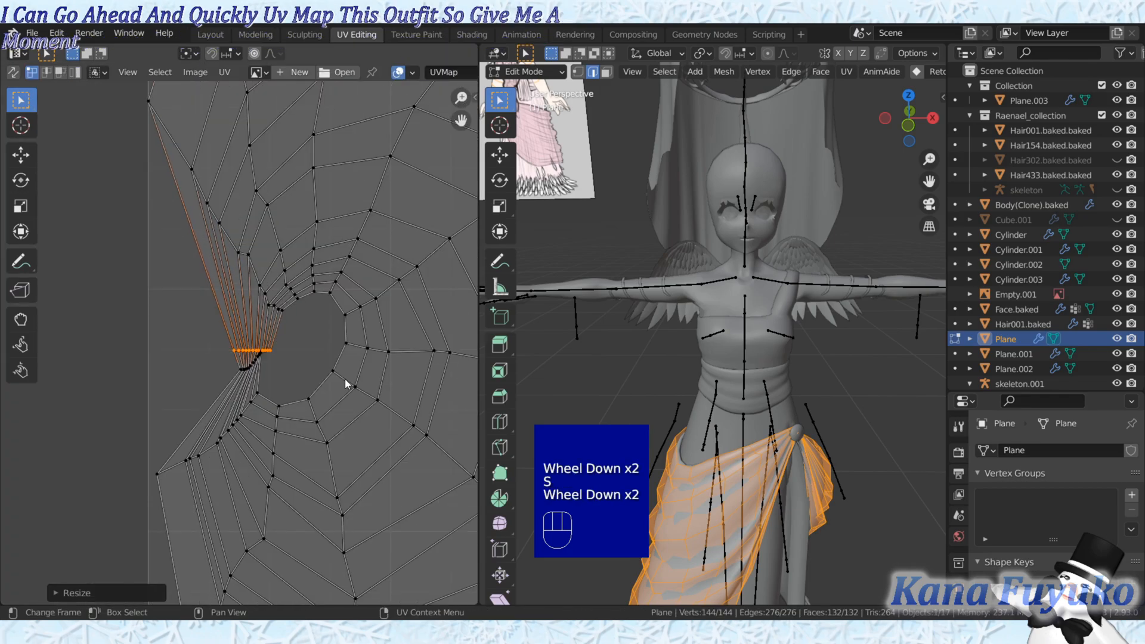
pyautogui.press('g')
pyautogui.click(294, 337)
pyautogui.press('s')
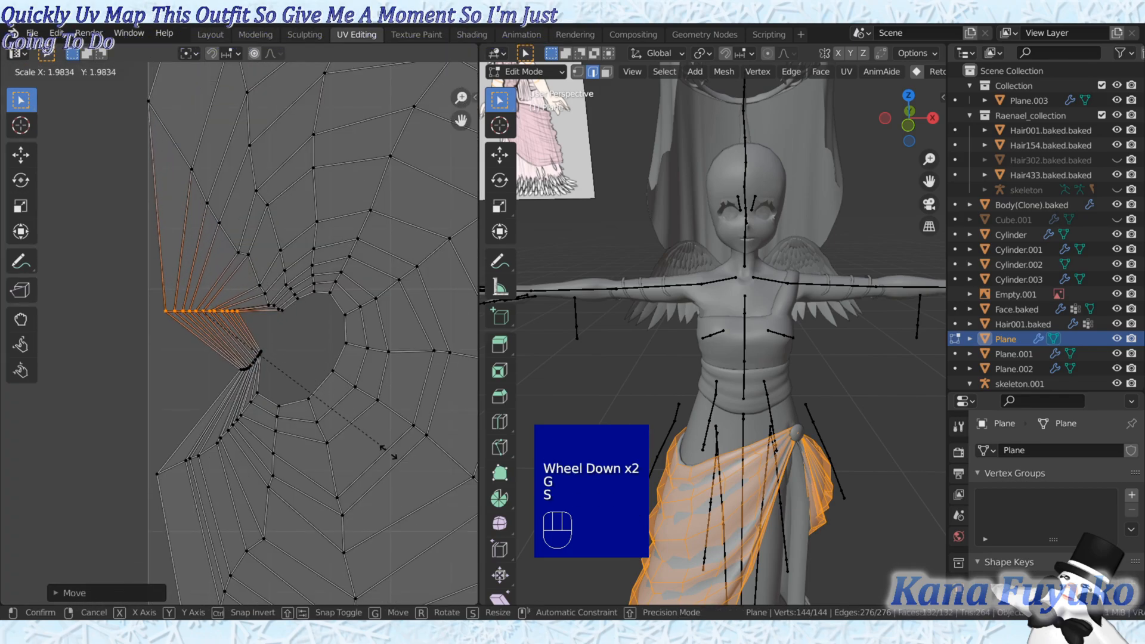
pyautogui.click(419, 473)
pyautogui.press('r')
pyautogui.click(339, 445)
pyautogui.scroll(-2, 312, 355)
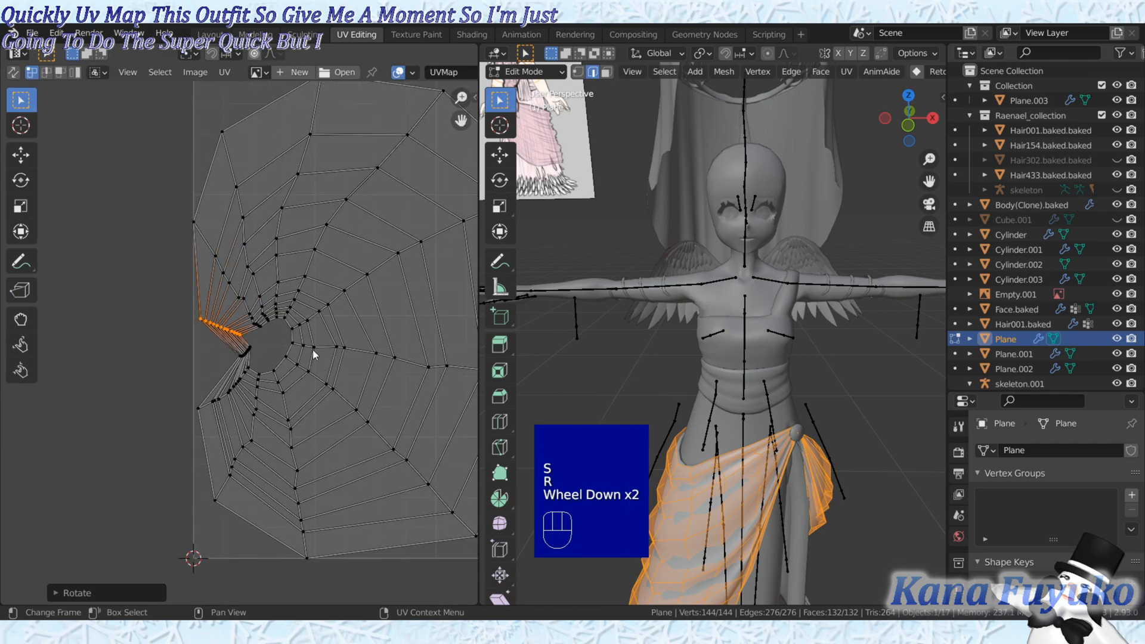
# - Enlarge the tilted row further and shift it up to span from the central hole to the map's outer edge
pyautogui.scroll(2, 281, 332)
pyautogui.press('s')
pyautogui.click(292, 343)
pyautogui.press('g')
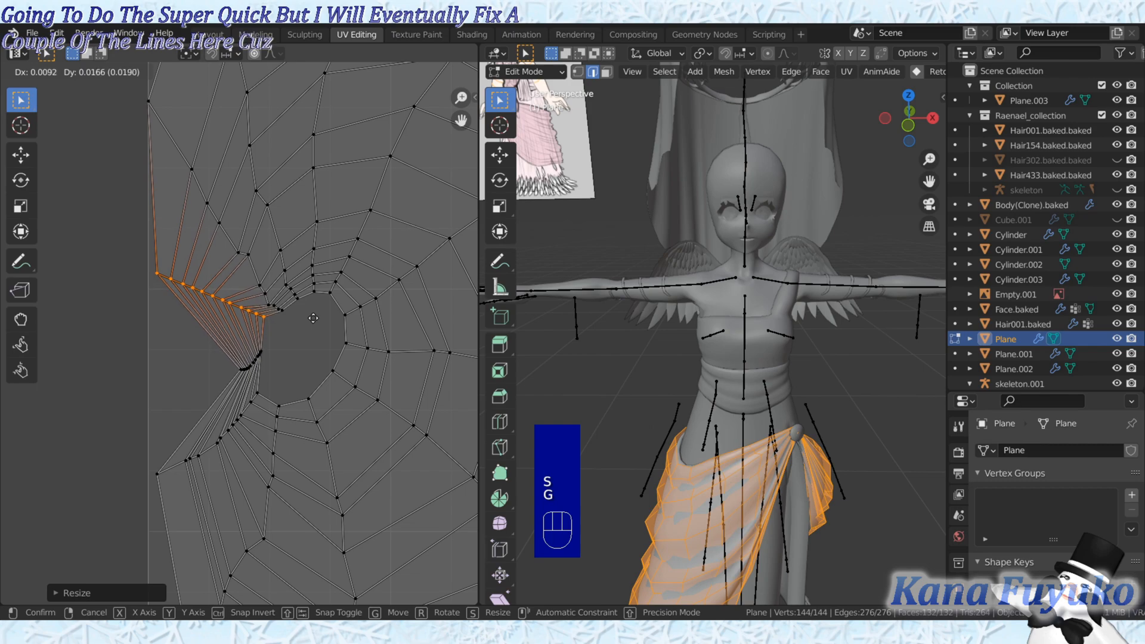
# - Circle-select the remaining bunched row of UV vertices below it, then scale it up and rotate it to open the pinch
pyautogui.click(258, 365)
pyautogui.press('c')
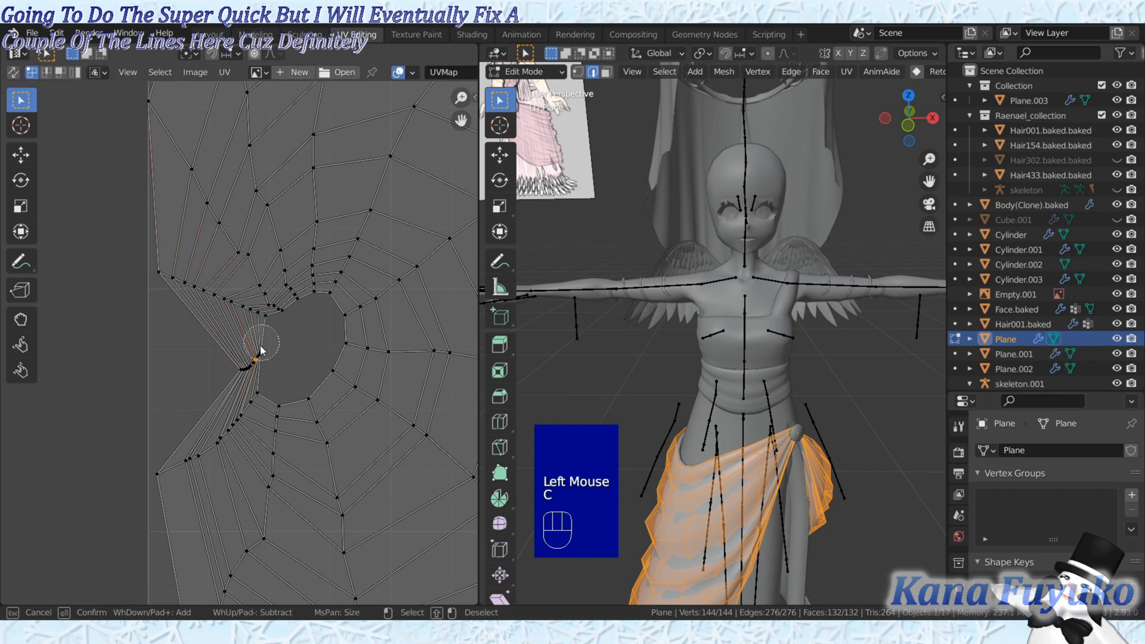
pyautogui.moveTo(255, 341); pyautogui.dragTo(226, 367)
pyautogui.press('s')
pyautogui.click(438, 267)
pyautogui.press('r')
pyautogui.click(352, 346)
# - Reposition and enlarge the second row so it fills the gap between the central hole and the outer edge
pyautogui.press('g')
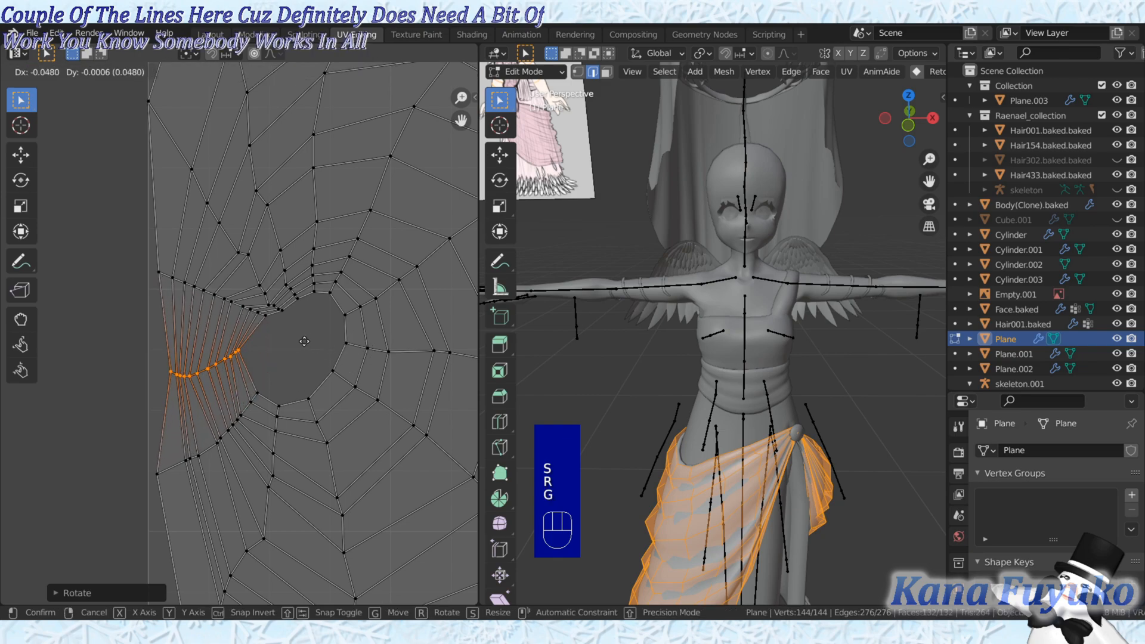
pyautogui.click(310, 349)
pyautogui.press('s')
pyautogui.click(356, 351)
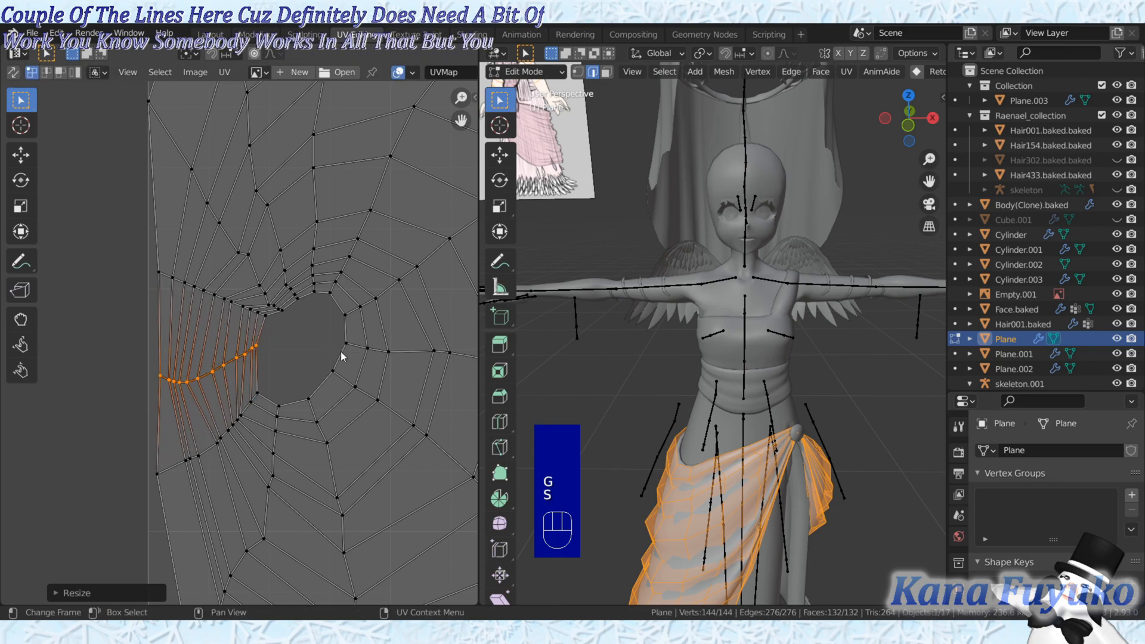
pyautogui.press('g')
pyautogui.click(341, 356)
# - Straighten the second row with Align Auto, tilt it slightly and place it midway between the neighbouring rows
pyautogui.hotkey('shift', 'w')
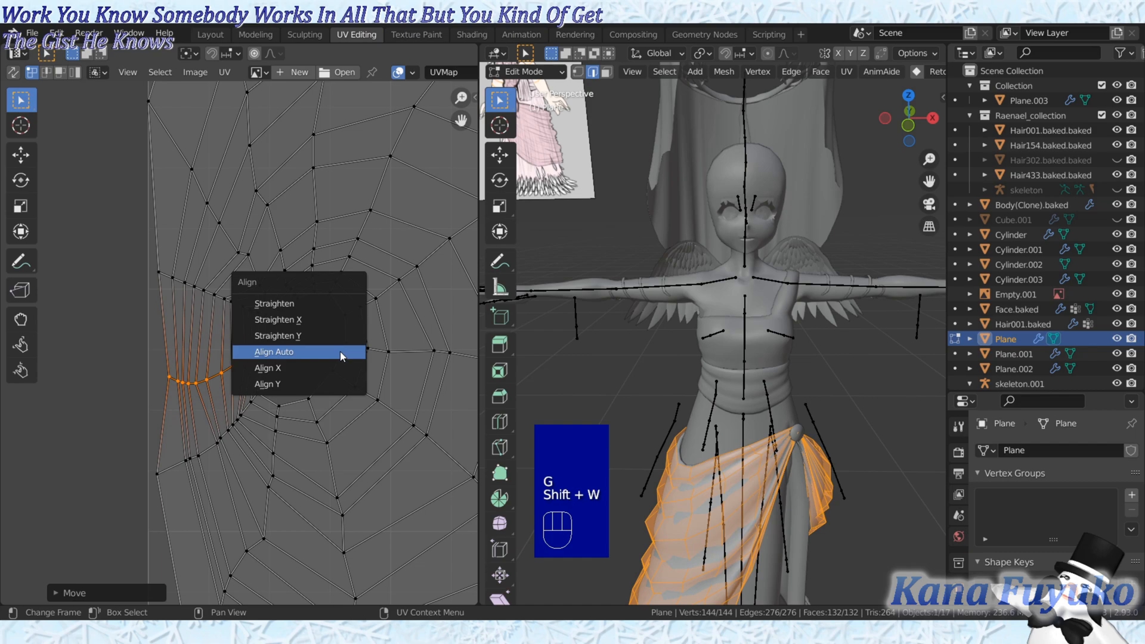
pyautogui.click(322, 353)
pyautogui.press('r')
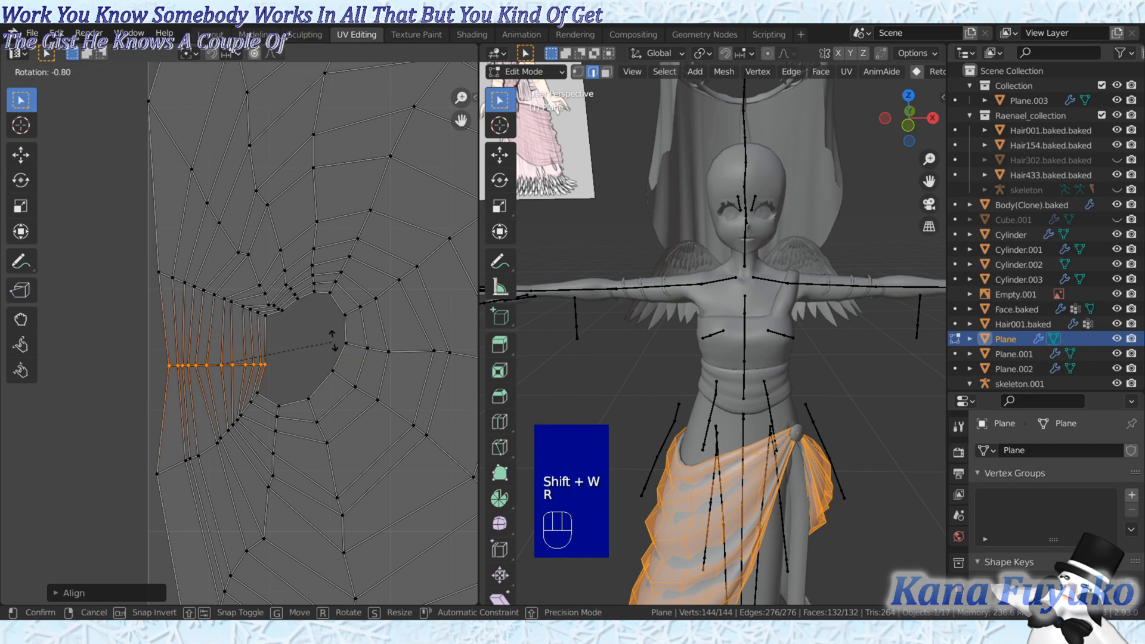
pyautogui.click(320, 346)
pyautogui.press('g')
pyautogui.click(317, 331)
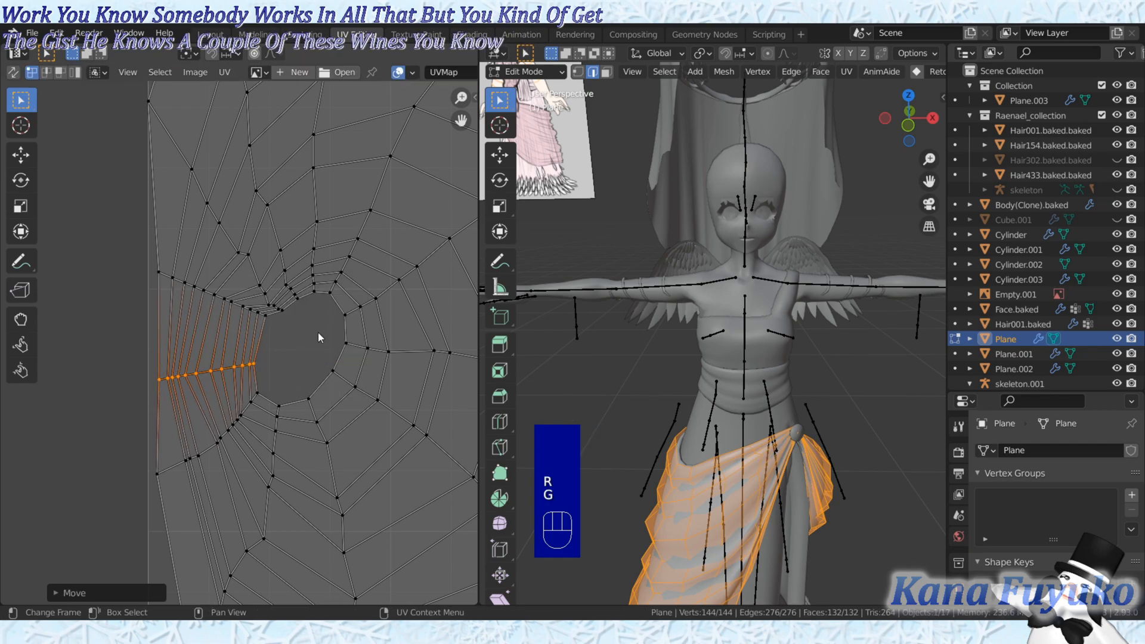
# - Nudge the end vertex of the middle row at the overskirt map's central hole, then leave Edit Mode
pyautogui.click(264, 367)
pyautogui.press('g')
pyautogui.click(276, 375)
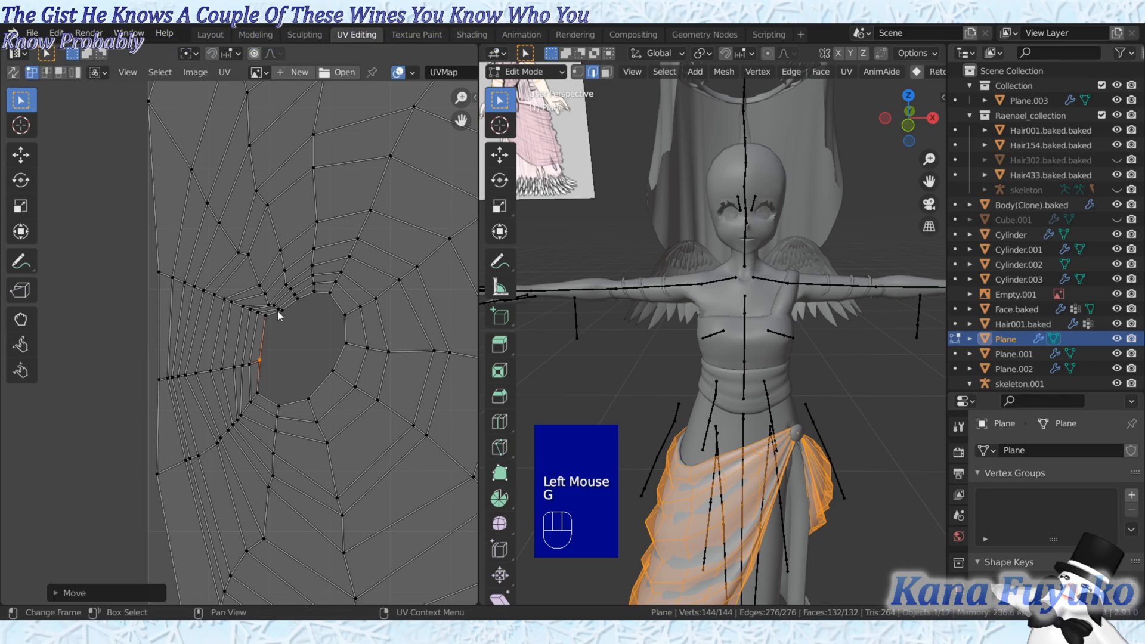
pyautogui.scroll(-3, 283, 303)
pyautogui.press('Tab')
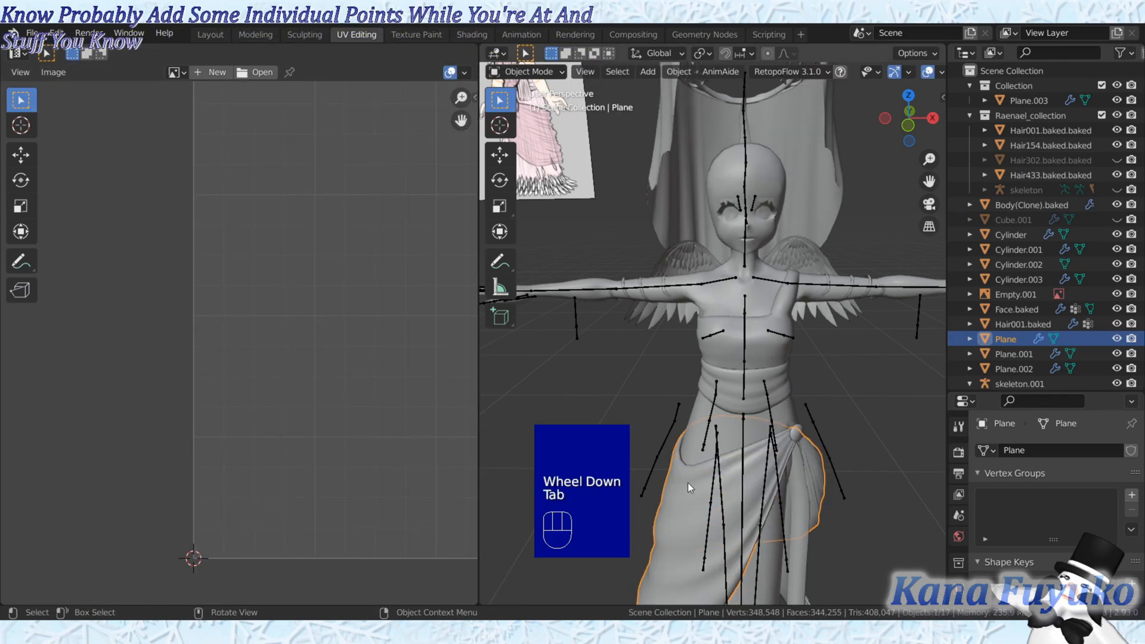
# - Open the spiral arm bands in Edit Mode, select their whole mesh and unwrap it
pyautogui.click(645, 296)
pyautogui.press('Tab')
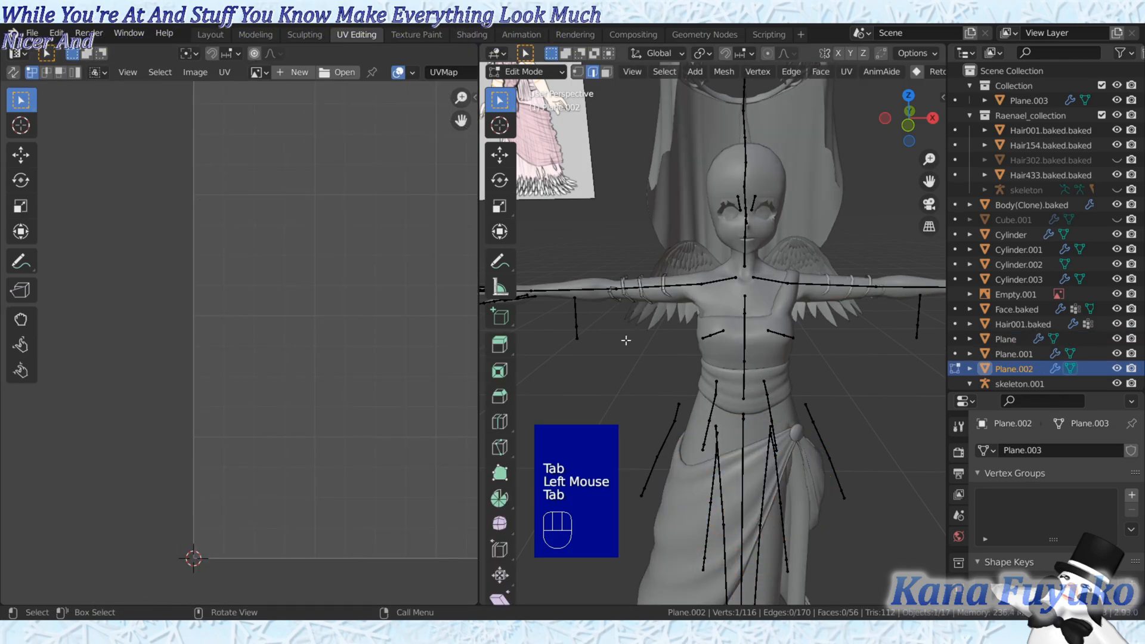
pyautogui.scroll(2, 648, 301)
pyautogui.press('a')
pyautogui.scroll(2, 649, 306)
pyautogui.keyDown('shift'); pyautogui.moveTo(649, 305); pyautogui.dragTo(793, 364, button='middle'); pyautogui.keyUp('shift')
pyautogui.scroll(2, 772, 135)
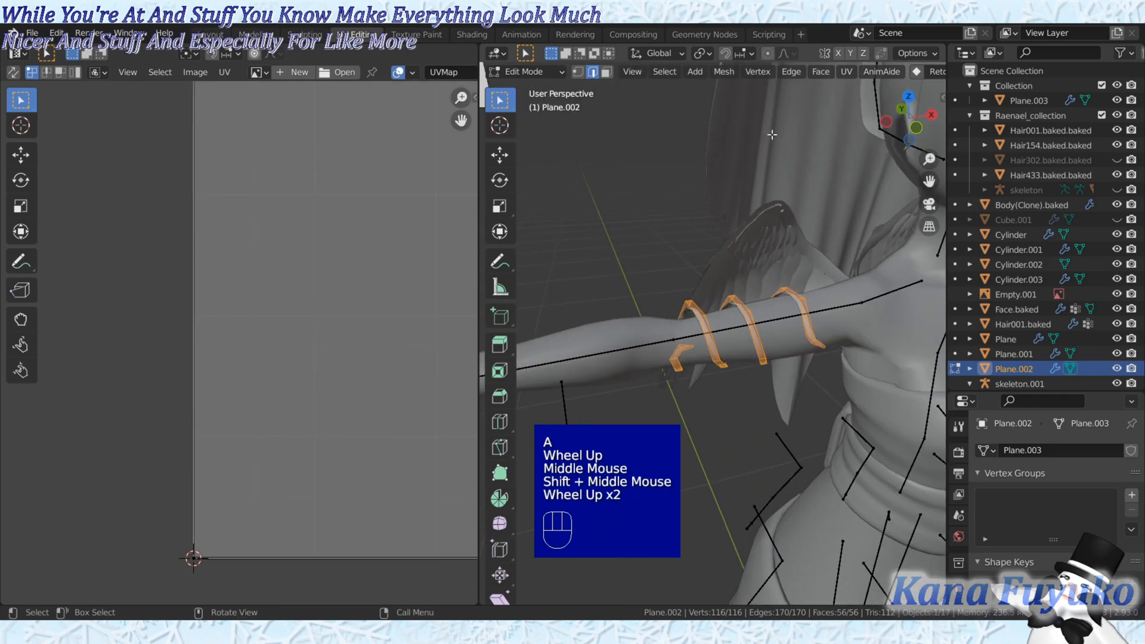
pyautogui.click(850, 73)
pyautogui.click(853, 83)
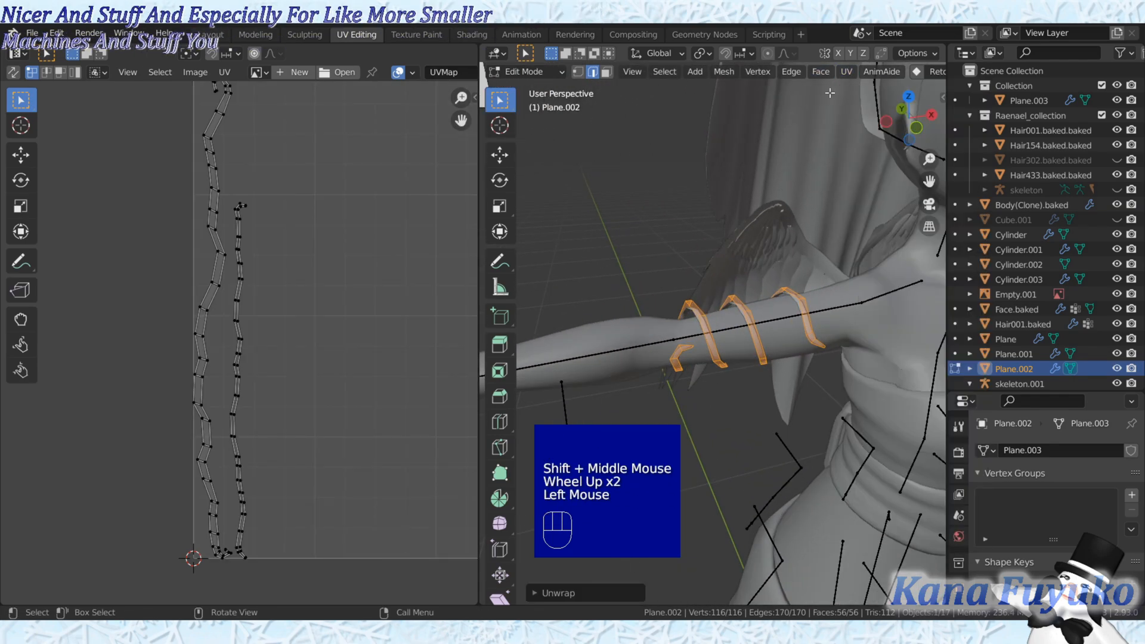
# - Examine the bends in the narrower arm-band UV strip, picking its vertices one after another down the strip
pyautogui.click(139, 245)
pyautogui.scroll(-1, 212, 301)
pyautogui.scroll(2, 235, 264)
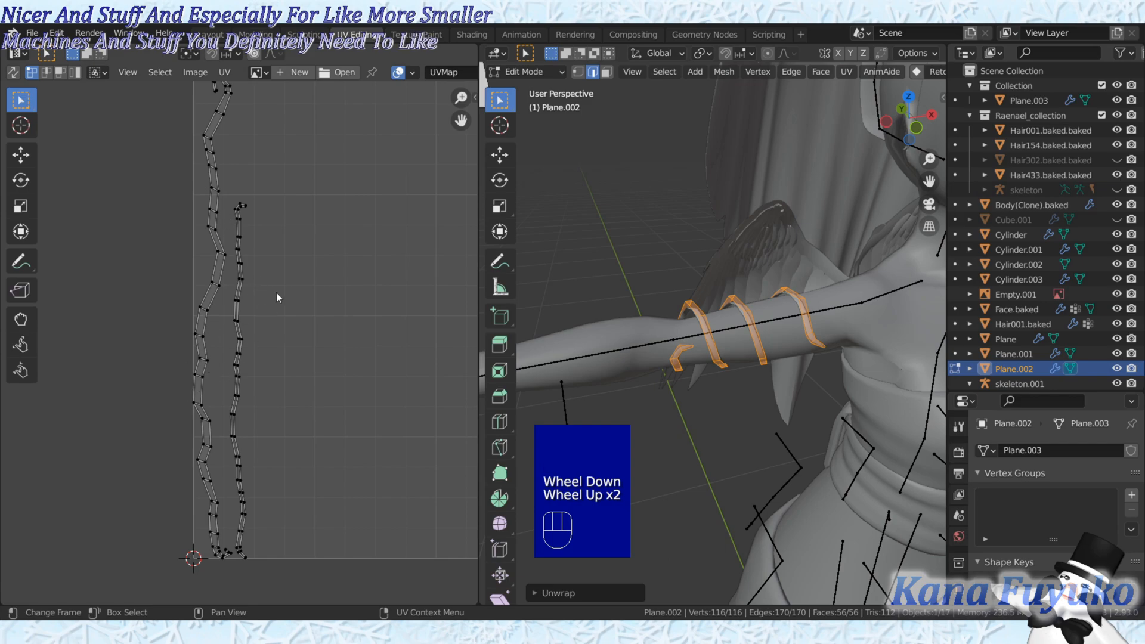
pyautogui.scroll(2, 267, 238)
pyautogui.moveTo(266, 238); pyautogui.dragTo(243, 328, button='middle')
pyautogui.click(245, 334)
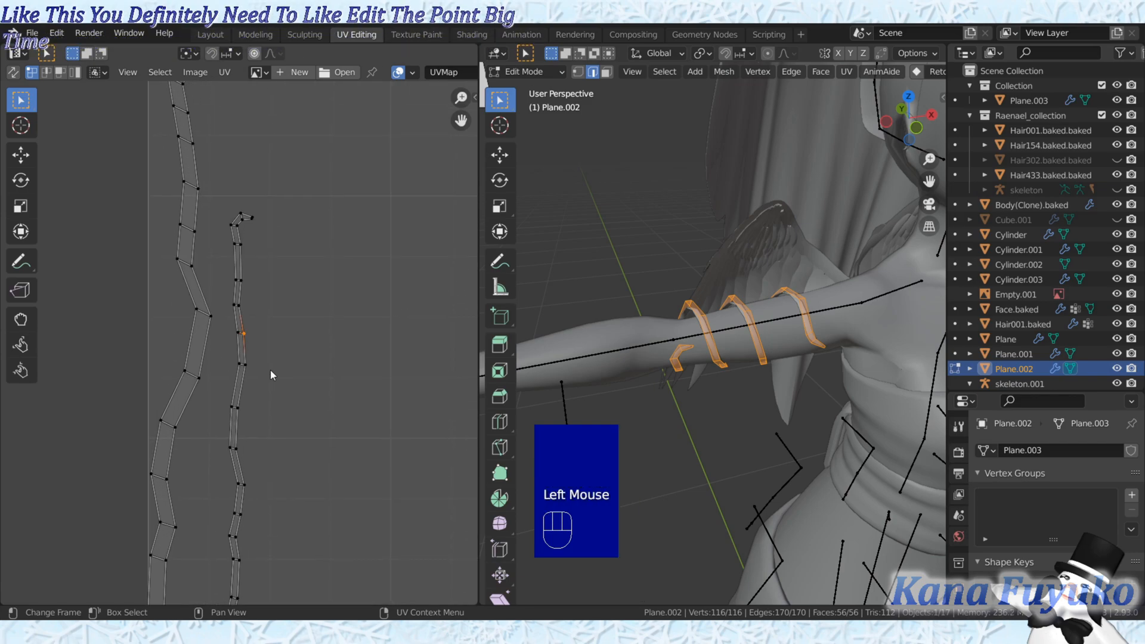
pyautogui.click(263, 377)
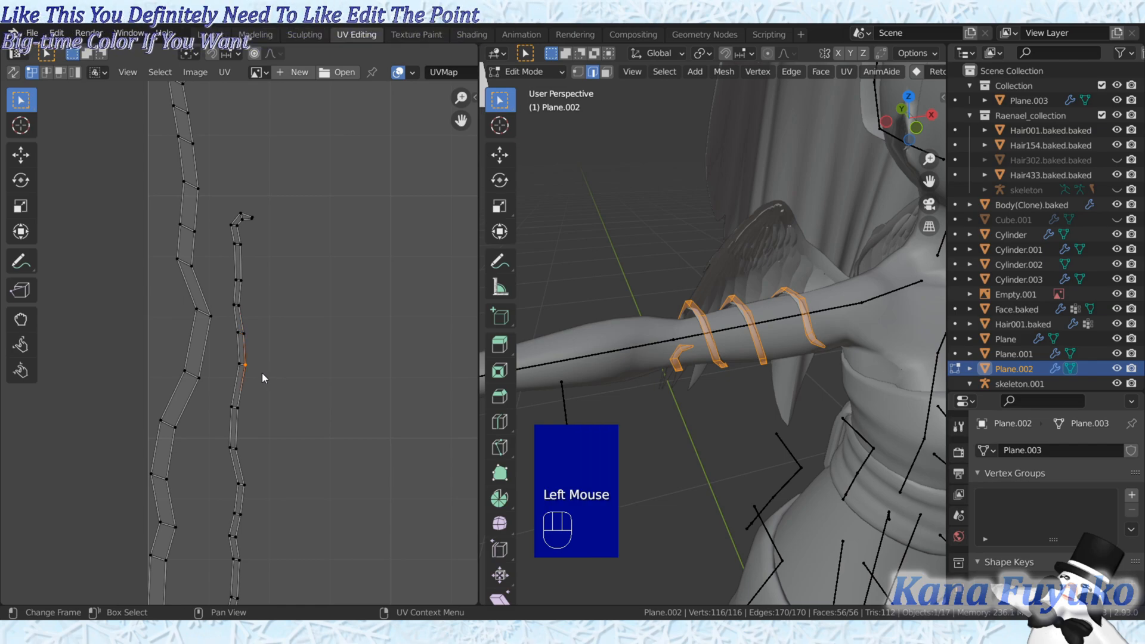
pyautogui.click(249, 406)
pyautogui.click(241, 416)
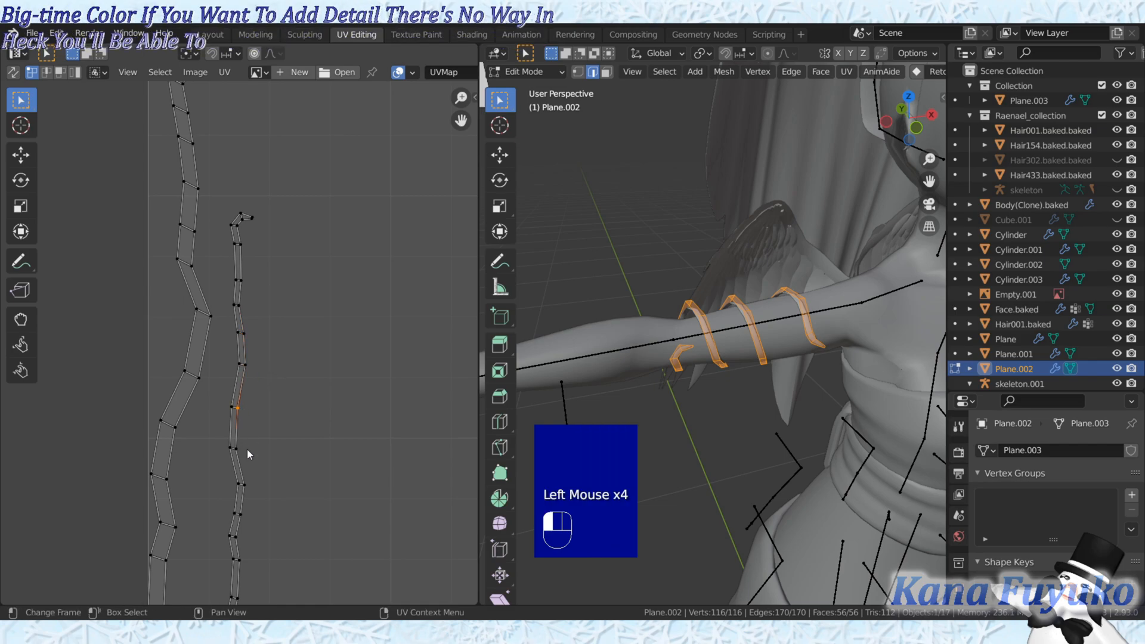
pyautogui.click(256, 481)
pyautogui.click(252, 485)
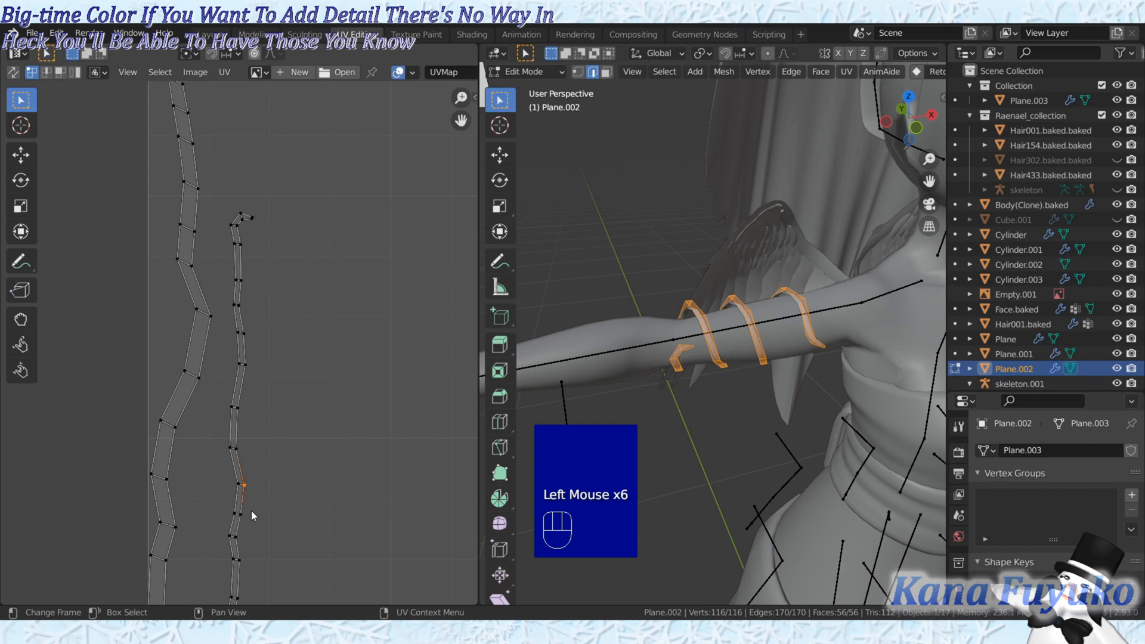
pyautogui.click(247, 510)
# - Circle-select a run of vertices on the narrow strip, clear the selection and review both arm-band strips in full
pyautogui.scroll(-1, 247, 510)
pyautogui.scroll(2, 245, 489)
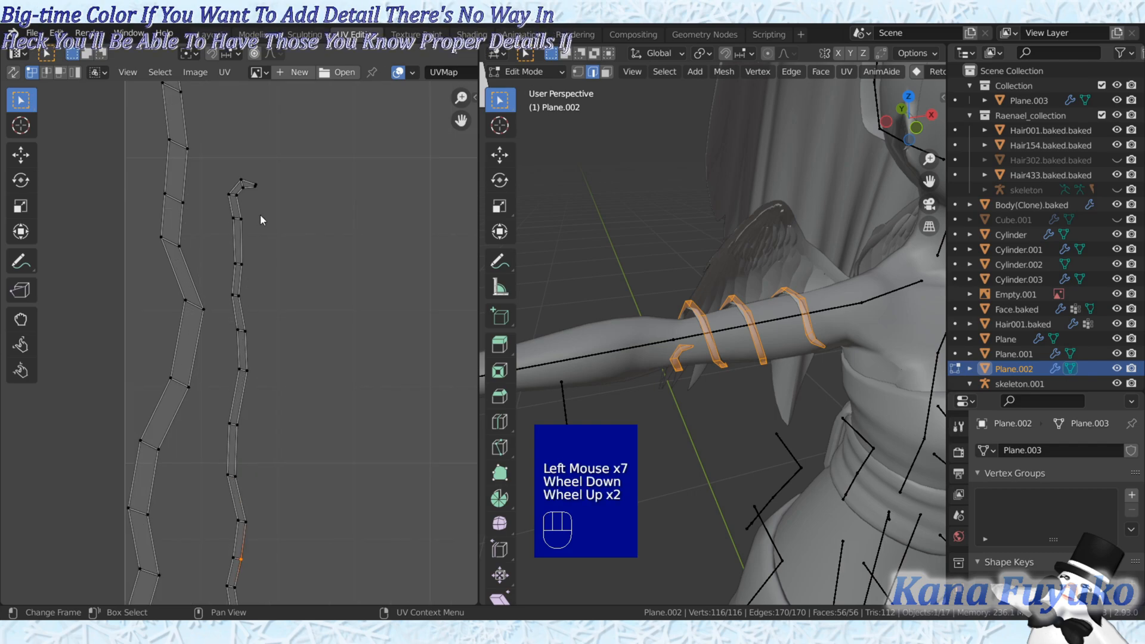
pyautogui.press('c')
pyautogui.moveTo(245, 265); pyautogui.dragTo(257, 332)
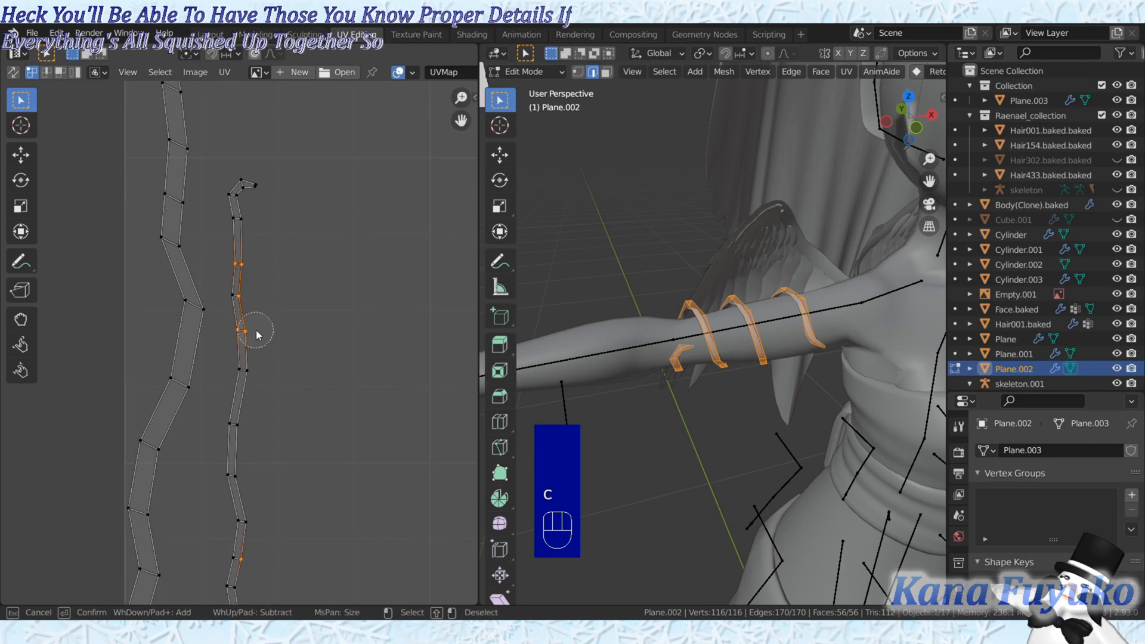
pyautogui.click(317, 341)
pyautogui.scroll(-2, 293, 367)
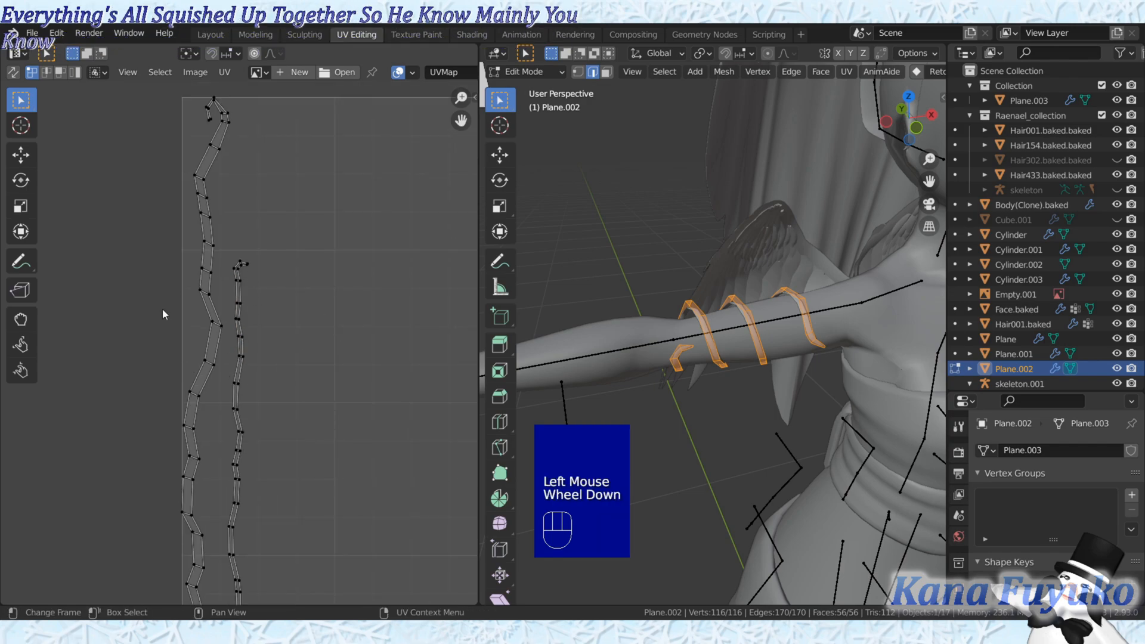
pyautogui.scroll(-1, 183, 294)
pyautogui.scroll(2, 179, 291)
pyautogui.moveTo(179, 291); pyautogui.dragTo(139, 301, button='middle')
pyautogui.scroll(-2, 173, 287)
pyautogui.scroll(2, 174, 288)
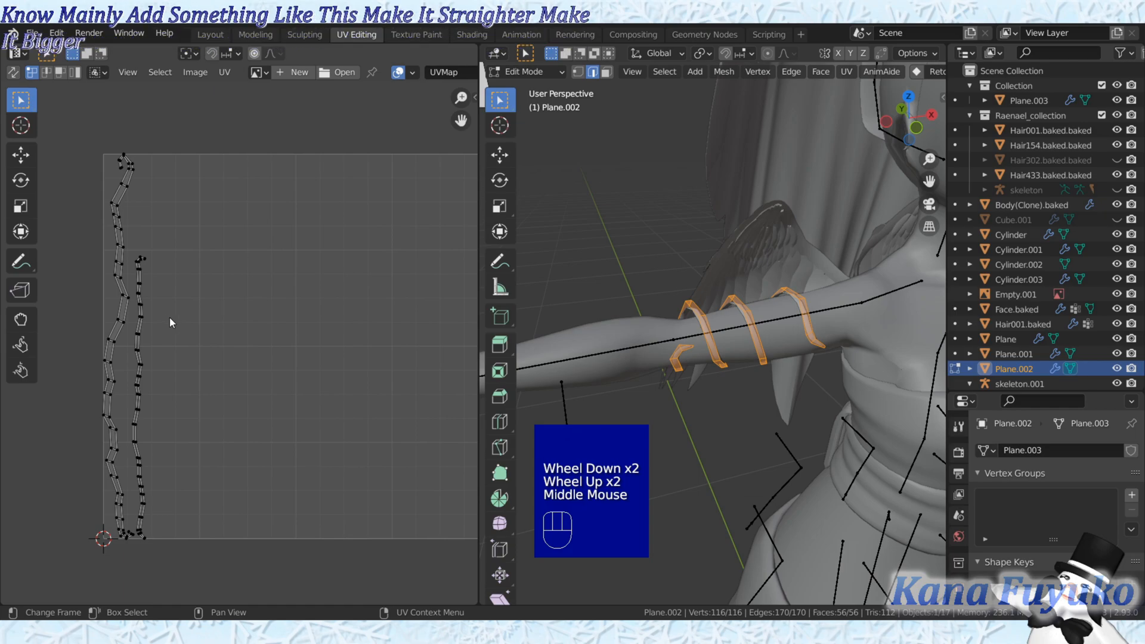
# - Leave Edit Mode on the arm bands and look over the outfit, picking the hem fringe and the overskirt
pyautogui.press('Tab')
pyautogui.scroll(-2, 749, 393)
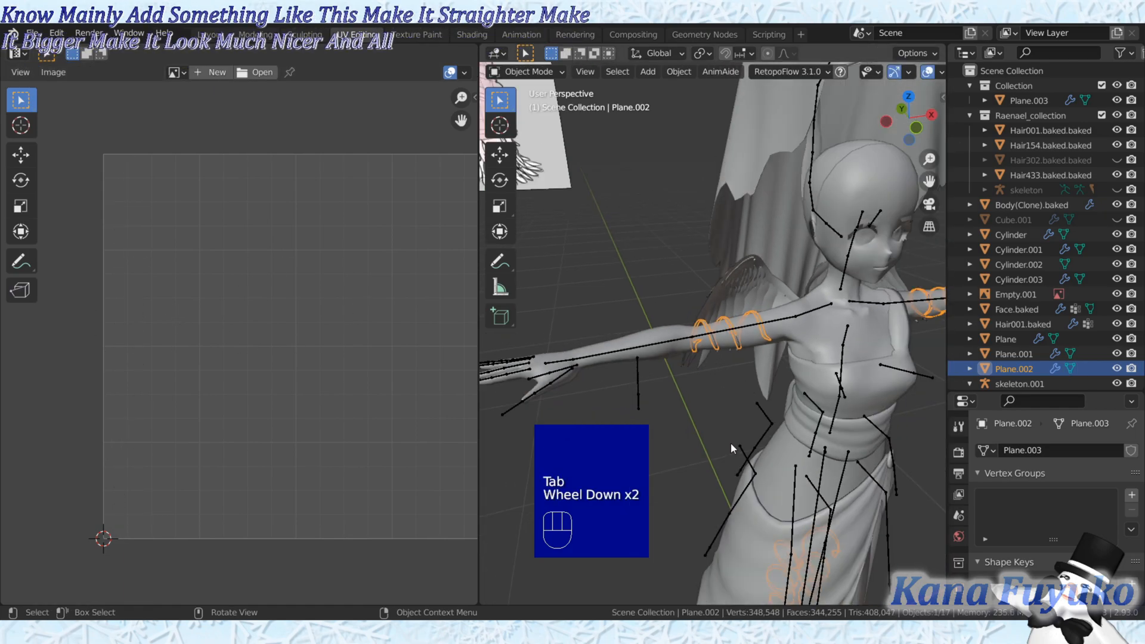
pyautogui.keyDown('shift'); pyautogui.moveTo(732, 413); pyautogui.dragTo(700, 326, button='middle'); pyautogui.keyUp('shift')
pyautogui.scroll(-1, 685, 381)
pyautogui.keyDown('shift'); pyautogui.moveTo(685, 381); pyautogui.dragTo(669, 327, button='middle'); pyautogui.keyUp('shift')
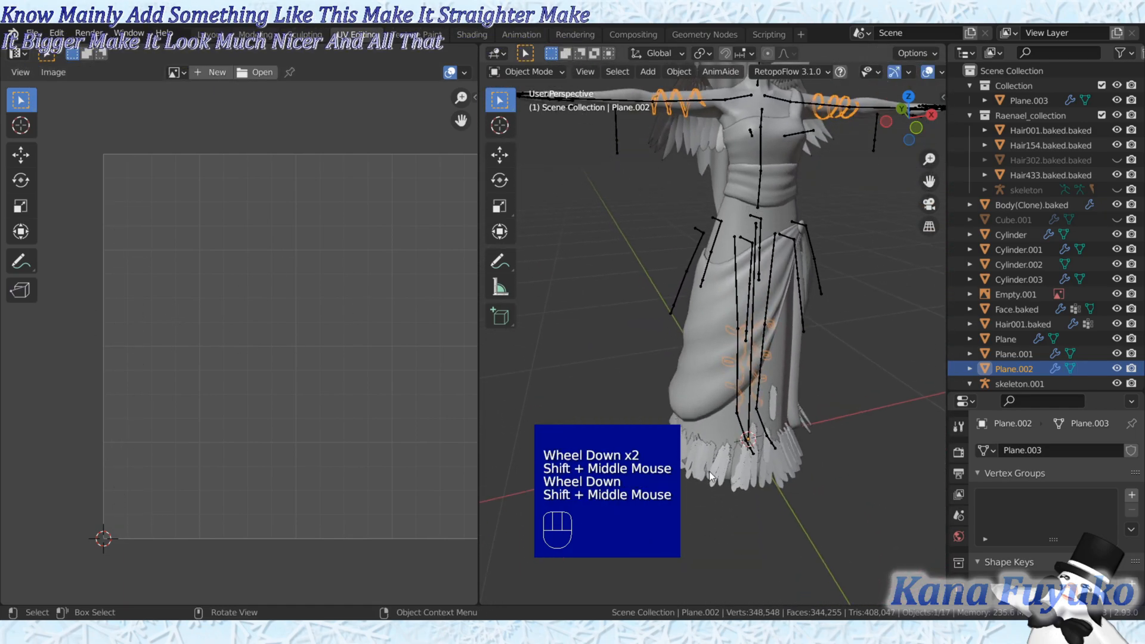
pyautogui.click(728, 476)
pyautogui.click(707, 298)
pyautogui.keyDown('shift'); pyautogui.moveTo(717, 285); pyautogui.dragTo(742, 417, button='middle'); pyautogui.keyUp('shift')
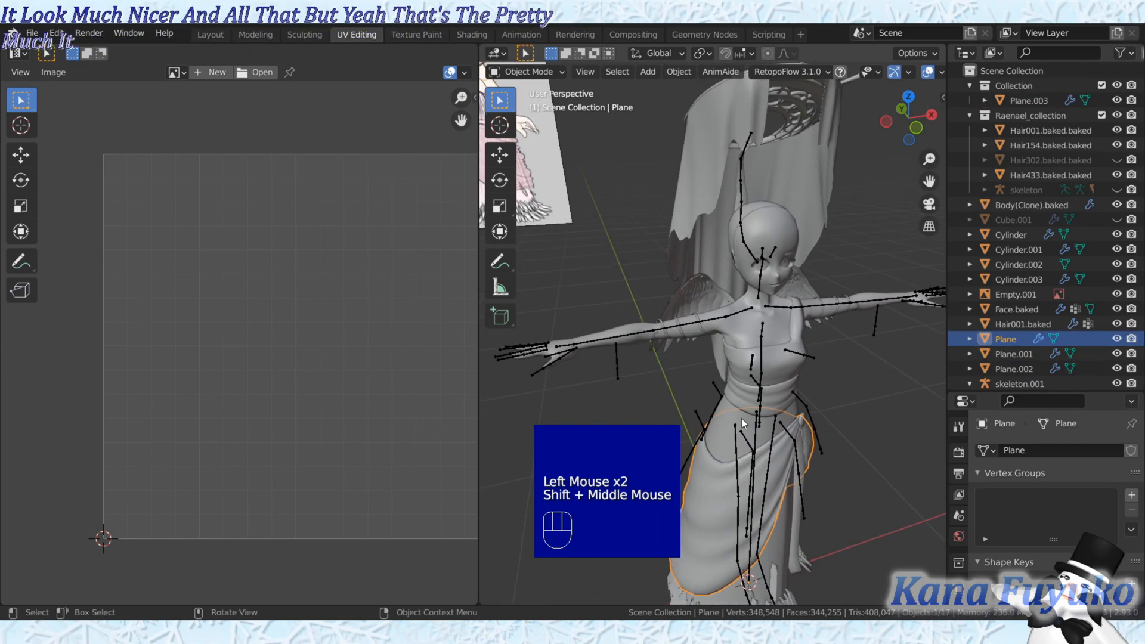
pyautogui.click(710, 188)
pyautogui.press('Tab')
pyautogui.press('a')
pyautogui.press('Tab')
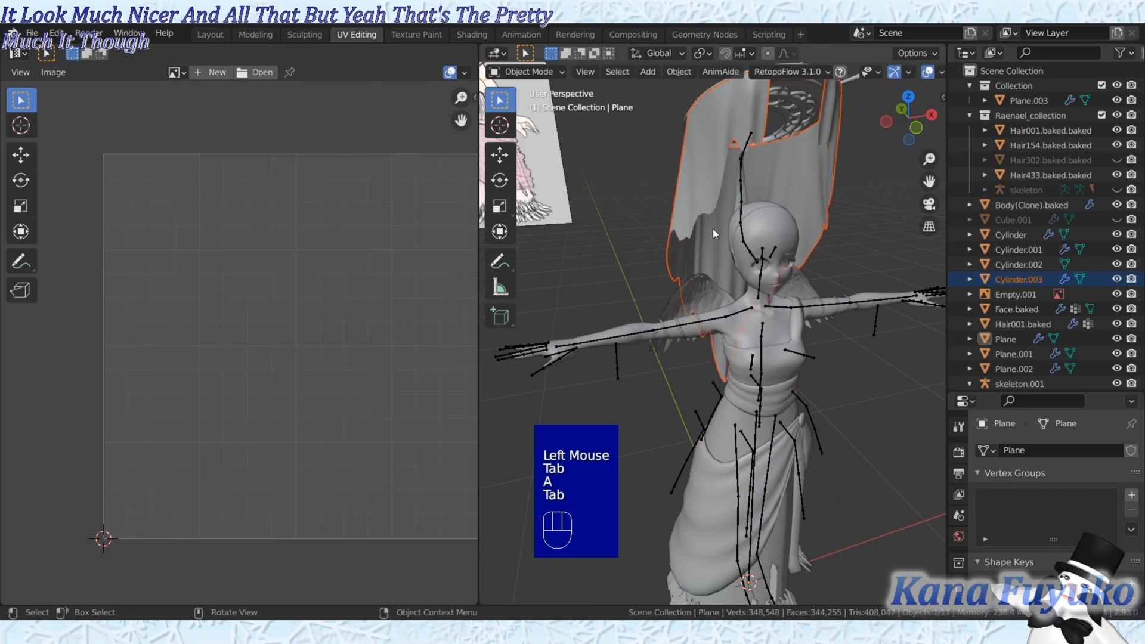
# - Open the veil behind the head in Edit Mode, unwrap its whole mesh and select all its UVs
pyautogui.click(686, 207)
pyautogui.press('Tab')
pyautogui.press('a')
pyautogui.click(846, 72)
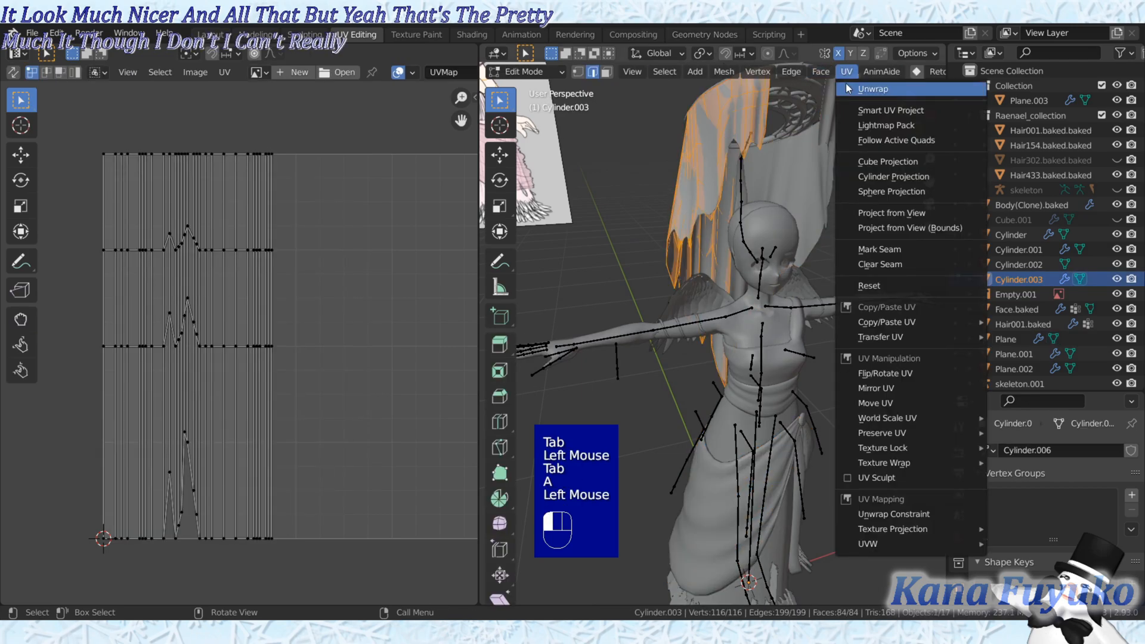
pyautogui.click(859, 88)
pyautogui.press('a')
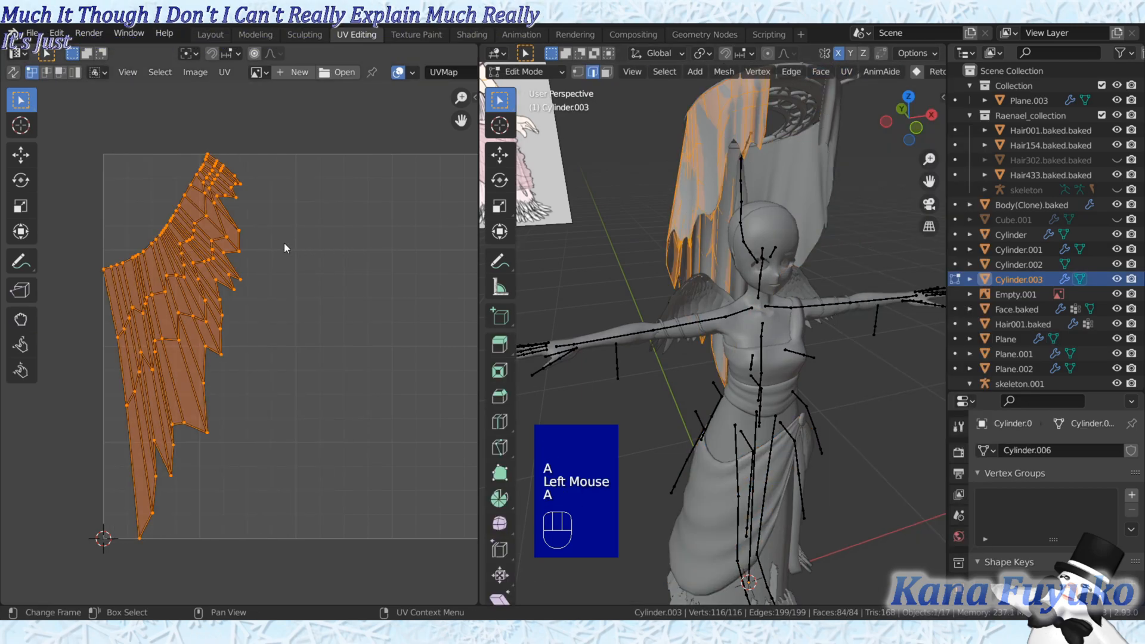
# - Rotate the veil's UV island until its upper edge runs roughly horizontal and position it centrally in the UV square
pyautogui.press('r')
pyautogui.rightClick(314, 352)
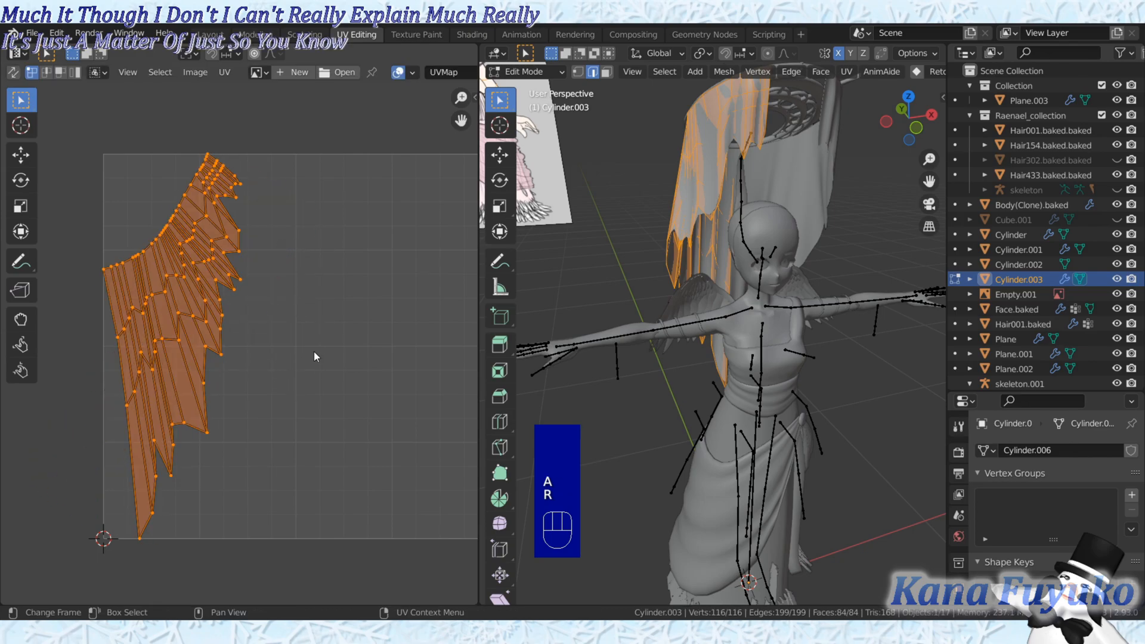
pyautogui.press('r')
pyautogui.press('g')
pyautogui.click(370, 391)
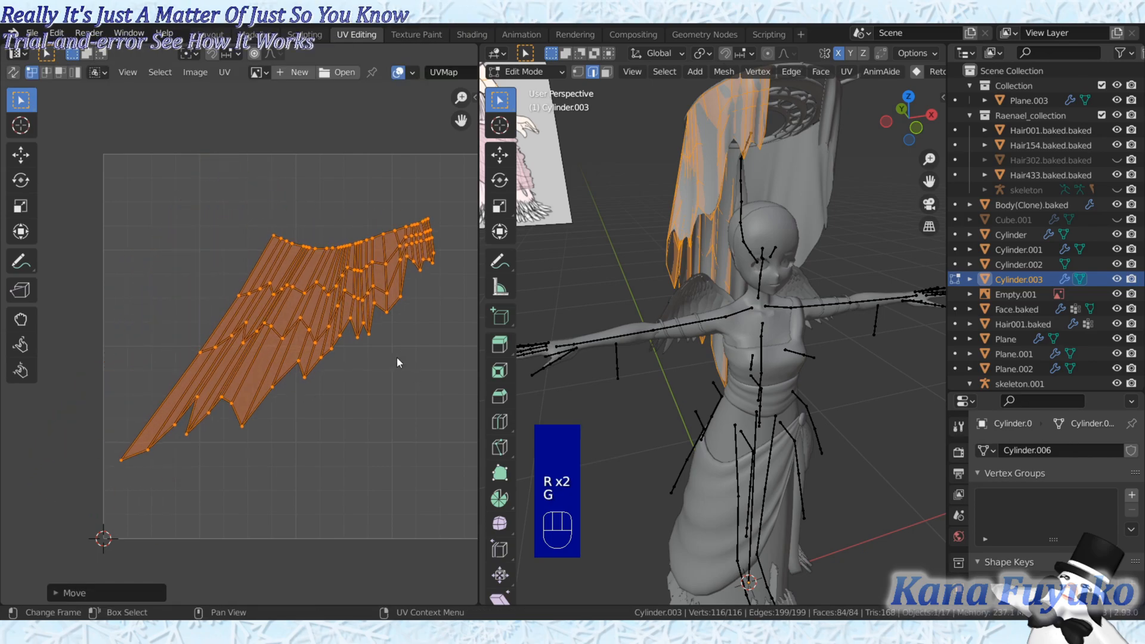
pyautogui.press('g')
pyautogui.click(367, 300)
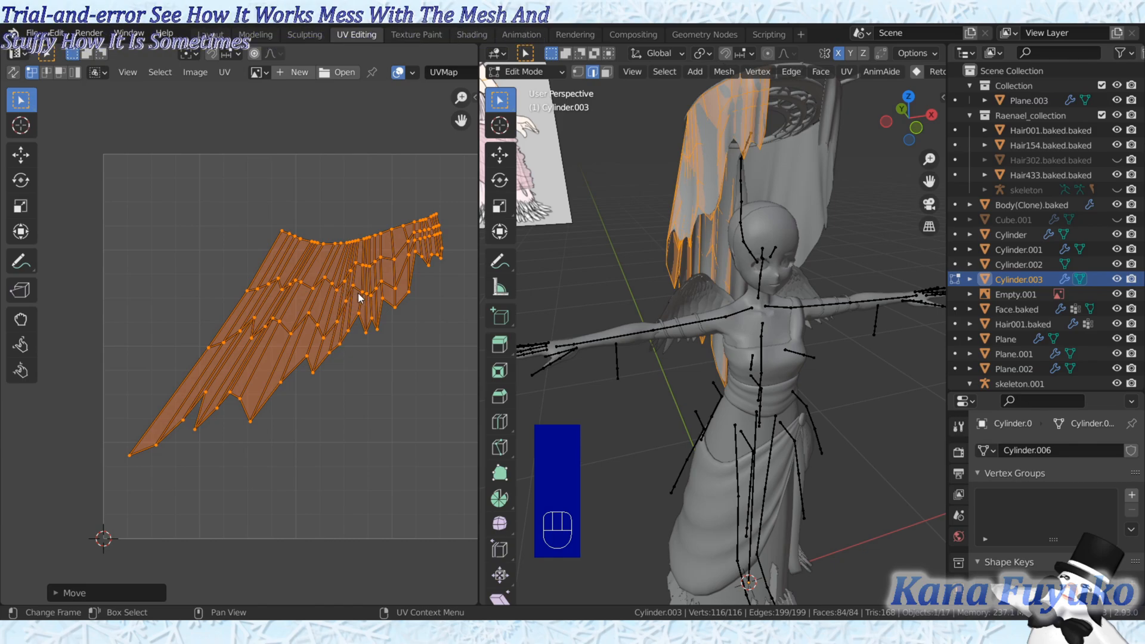
pyautogui.scroll(2, 348, 340)
pyautogui.scroll(-1, 349, 341)
pyautogui.moveTo(346, 343); pyautogui.dragTo(330, 368, button='middle')
pyautogui.scroll(-1, 213, 351)
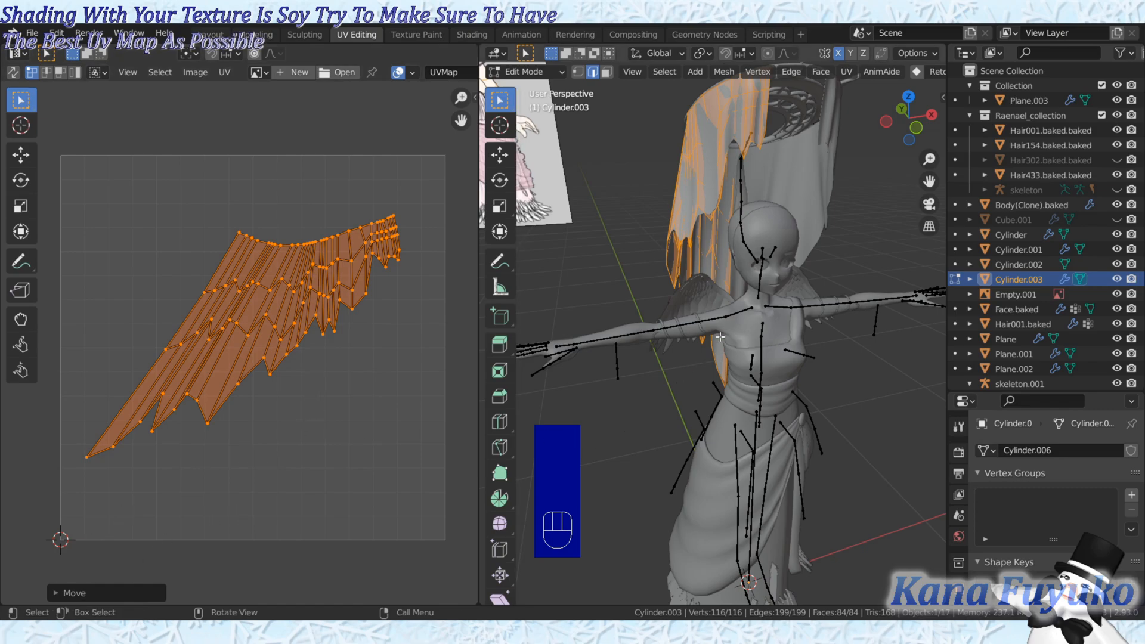
# - Leave the veil, open the dress in Edit Mode and select all of its UVs
pyautogui.press('Tab')
pyautogui.moveTo(719, 235); pyautogui.dragTo(668, 235, button='middle')
pyautogui.keyDown('shift'); pyautogui.scroll(1, 668, 286); pyautogui.keyUp('shift')
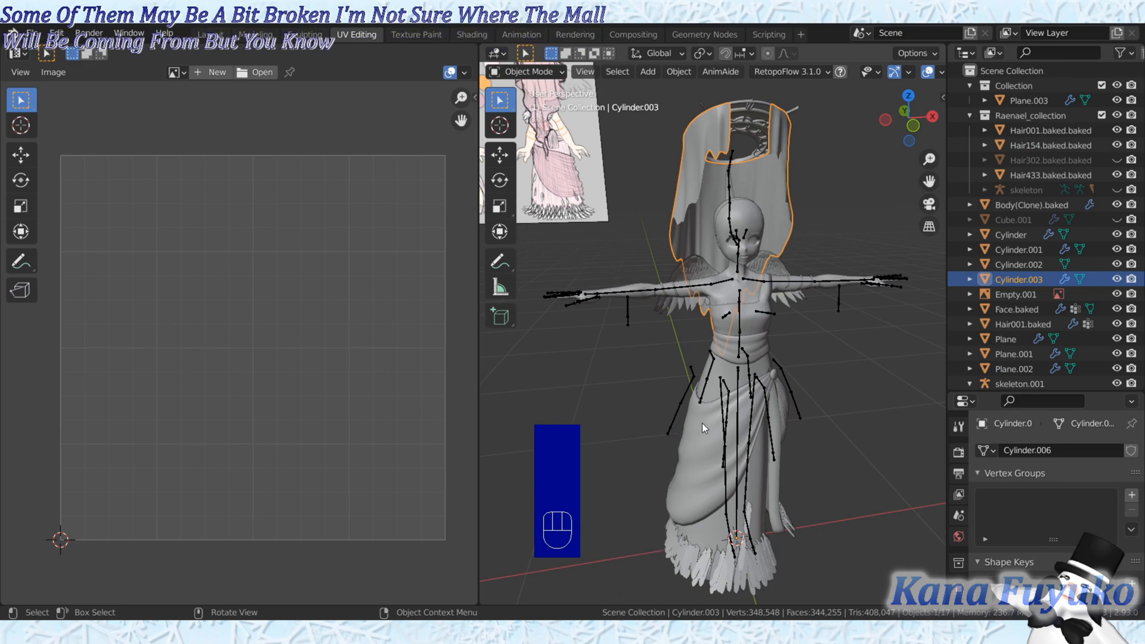
pyautogui.click(714, 382)
pyautogui.click(716, 383)
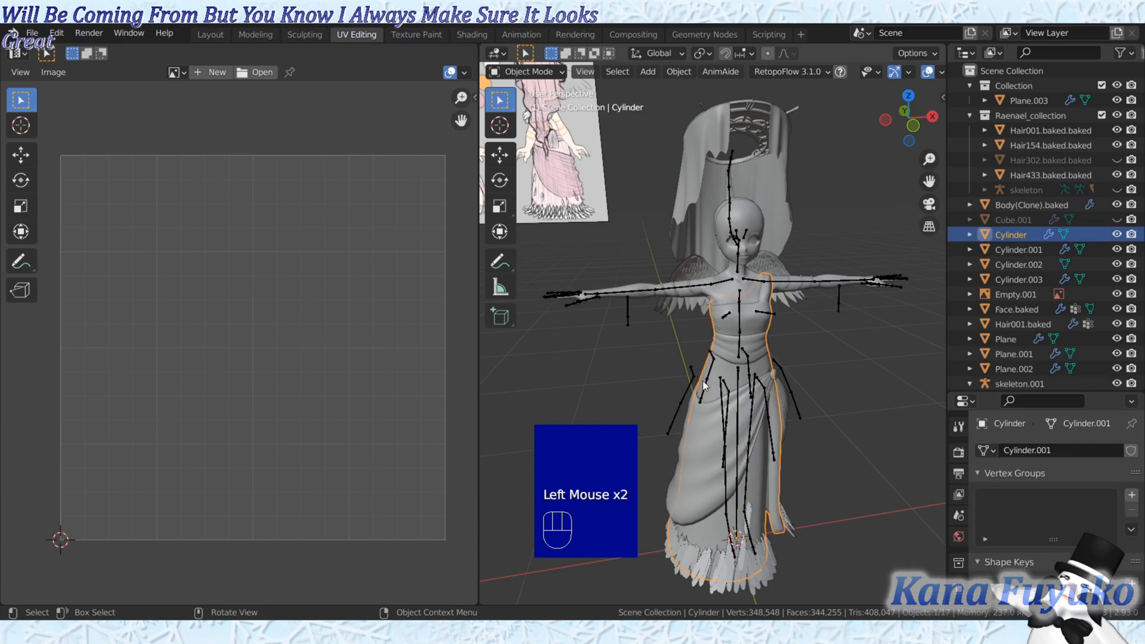
pyautogui.press('Tab')
pyautogui.moveTo(285, 320); pyautogui.dragTo(305, 326, button='middle')
pyautogui.press('a')
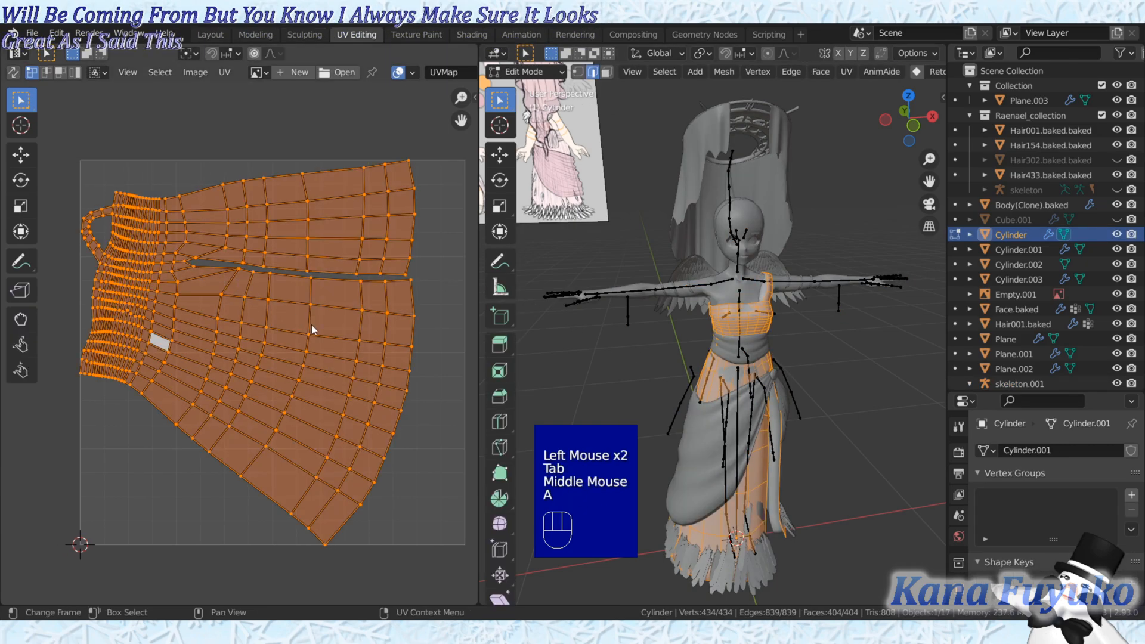
# - Scale the dress's UV island down slightly and shift it sideways to centre it within the UV square
pyautogui.press('s')
pyautogui.click(327, 342)
pyautogui.press('s')
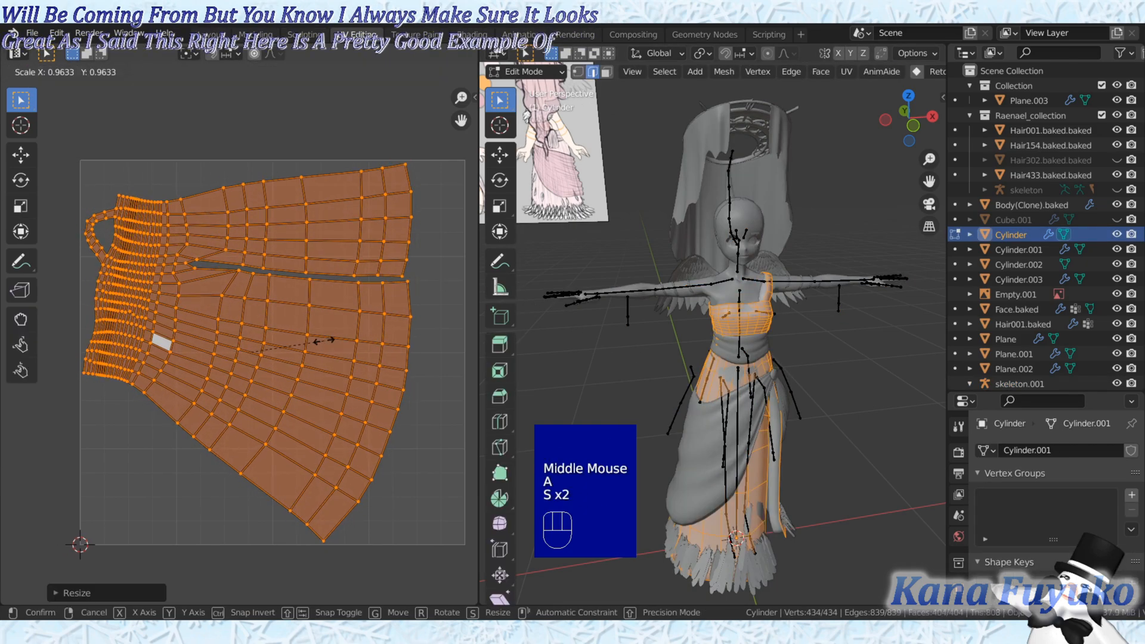
pyautogui.click(325, 341)
pyautogui.press('s')
pyautogui.click(322, 341)
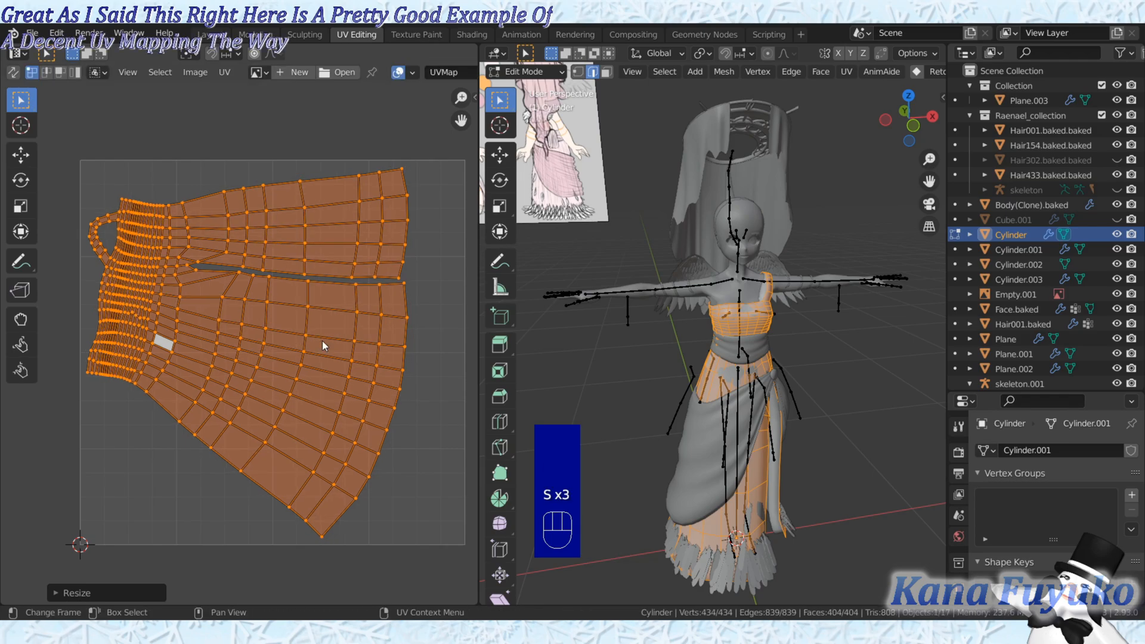
pyautogui.press('g')
pyautogui.click(335, 341)
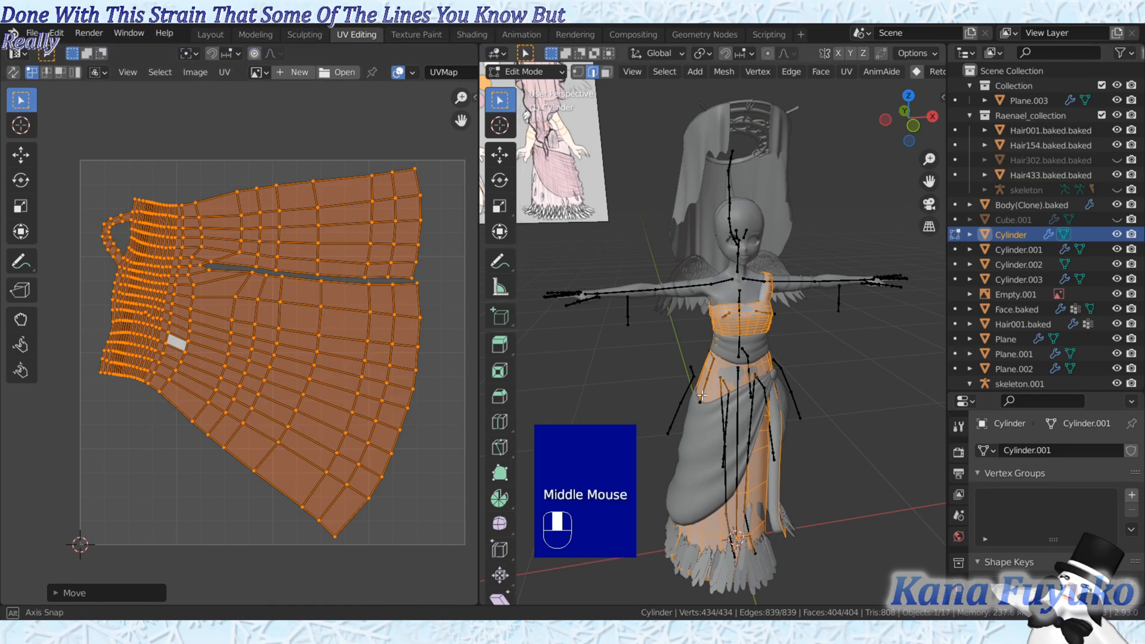
# - Leave Edit Mode on the dress and clear the object selection
pyautogui.moveTo(692, 397); pyautogui.dragTo(674, 389, button='middle')
pyautogui.press('Tab')
pyautogui.moveTo(682, 437); pyautogui.dragTo(660, 353, button='middle')
pyautogui.press('a')
pyautogui.click(582, 391)
# - Inspect the dress's upright UV layout up close and open the UV commands for it
pyautogui.scroll(1, 663, 356)
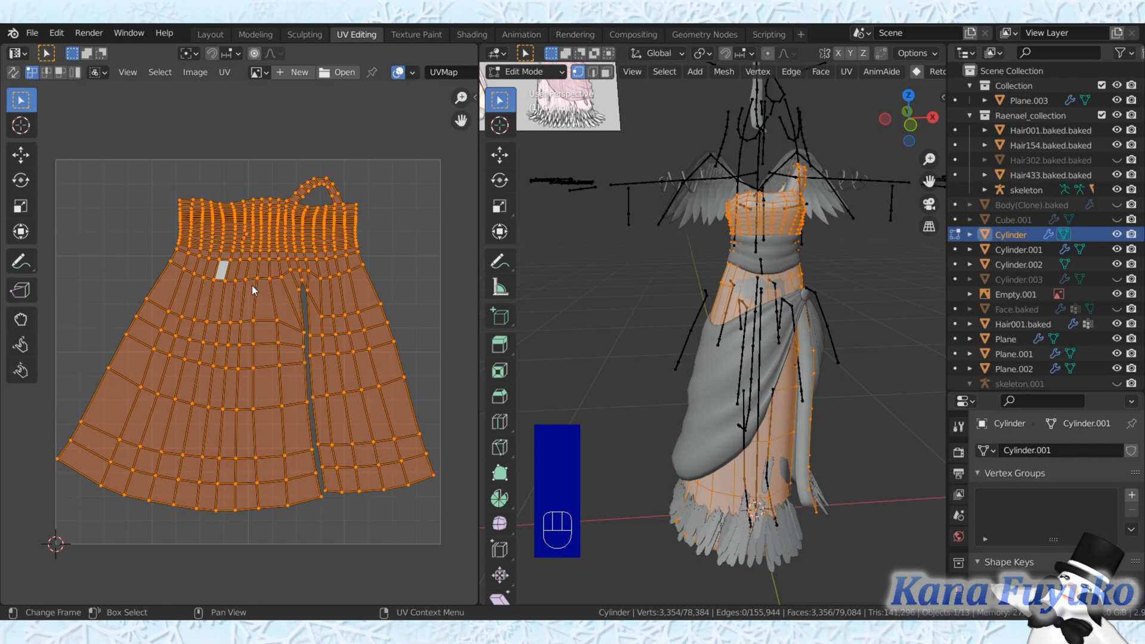
pyautogui.scroll(1, 241, 273)
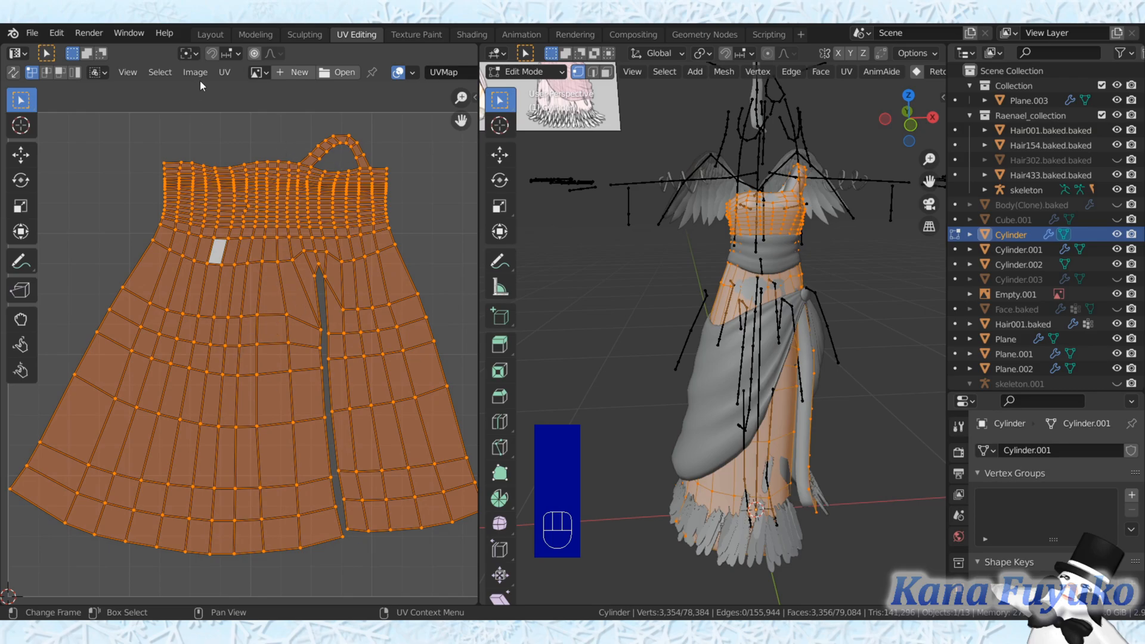
pyautogui.click(224, 72)
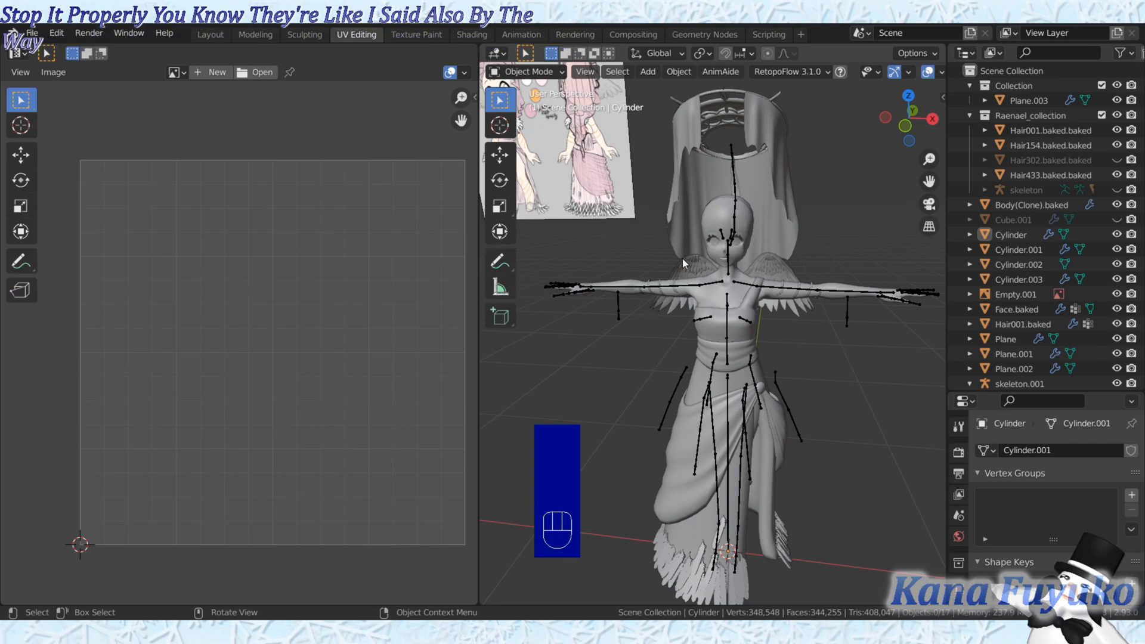
# - Select the dress, open it in Edit Mode and select all of its geometry to show its complete UV layout
pyautogui.click(693, 370)
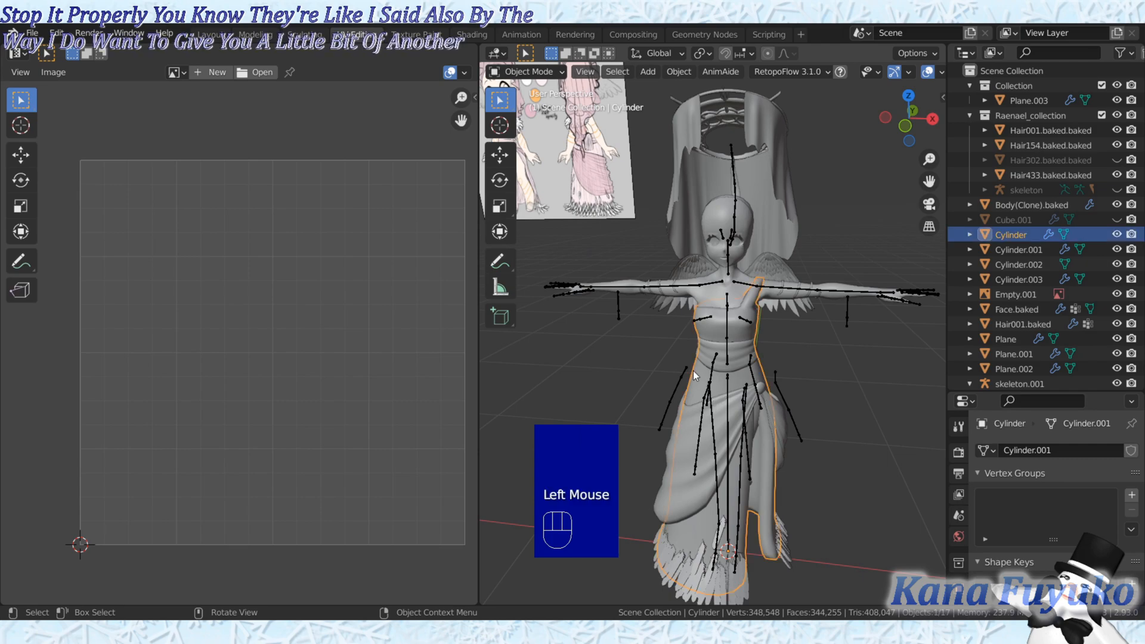
pyautogui.moveTo(728, 351); pyautogui.dragTo(757, 337, button='middle')
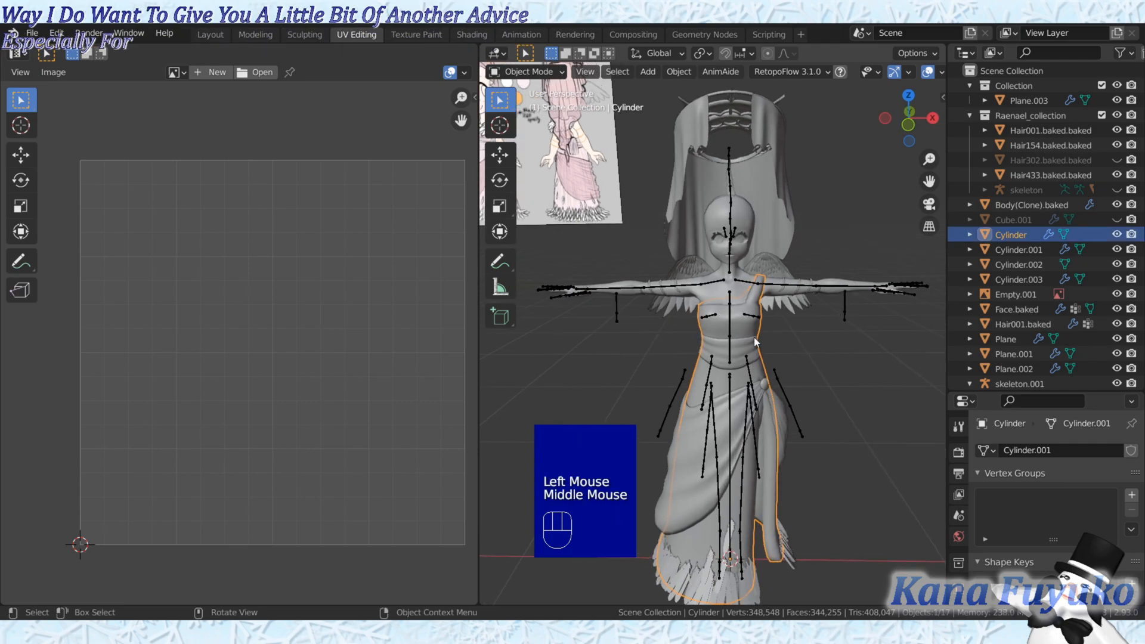
pyautogui.press('shift')
pyautogui.keyDown('shift'); pyautogui.moveTo(765, 334); pyautogui.dragTo(771, 301, button='middle'); pyautogui.keyUp('shift')
pyautogui.press('Tab')
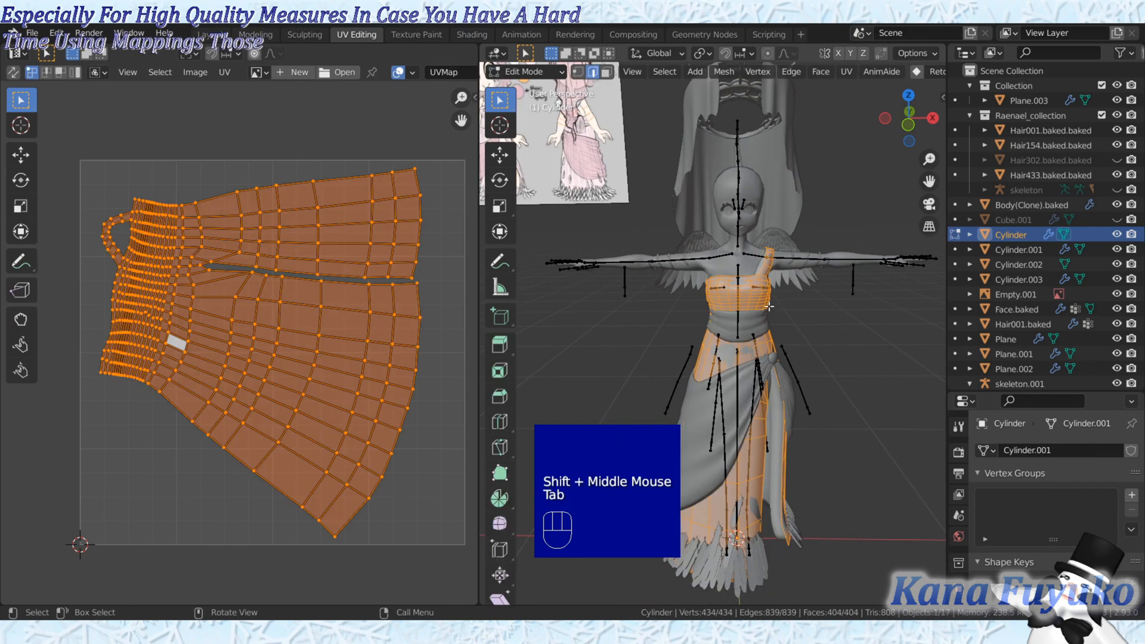
pyautogui.click(824, 327)
pyautogui.click(850, 72)
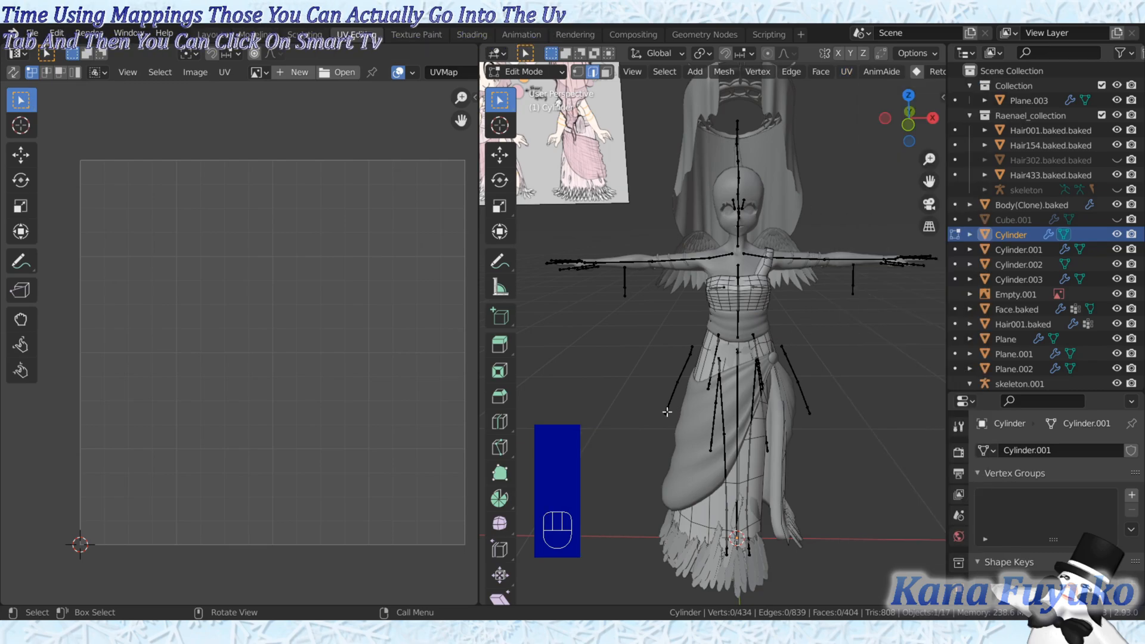
pyautogui.press('a')
# - Try a Smart UV Project on the whole dress with a 71.8° angle limit and undo it
pyautogui.click(846, 73)
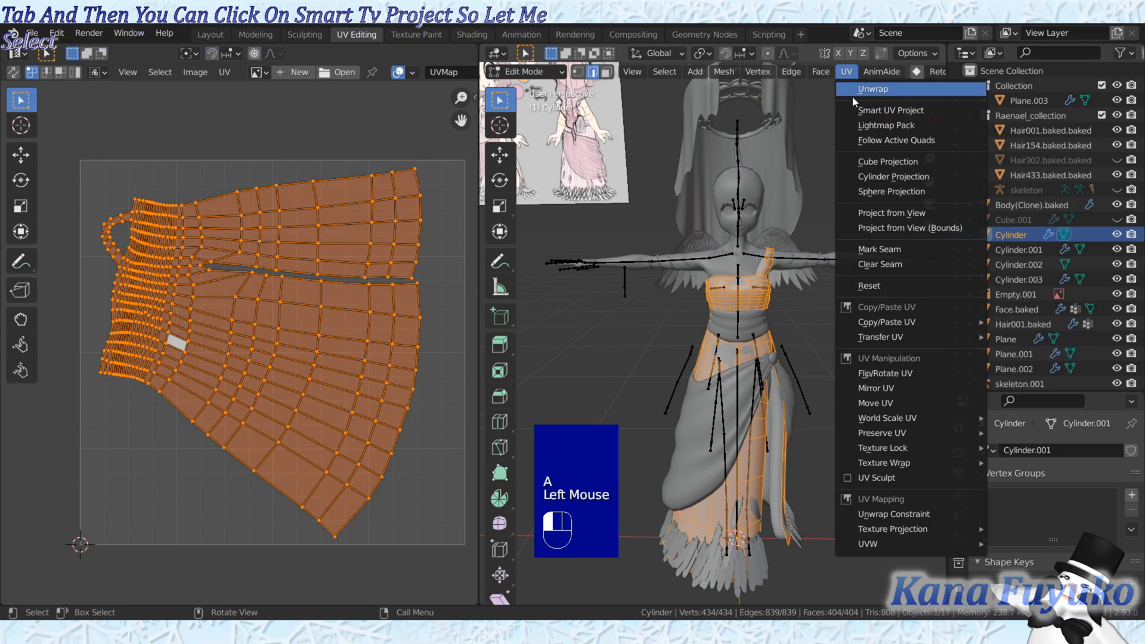
pyautogui.click(853, 110)
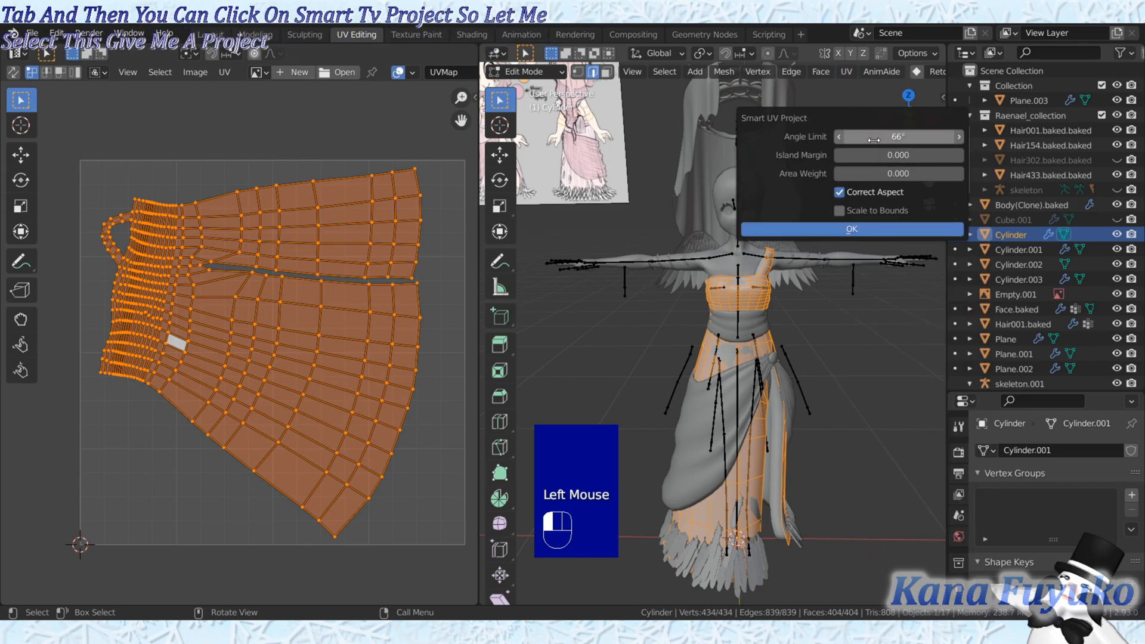
pyautogui.moveTo(898, 137); pyautogui.dragTo(907, 137)
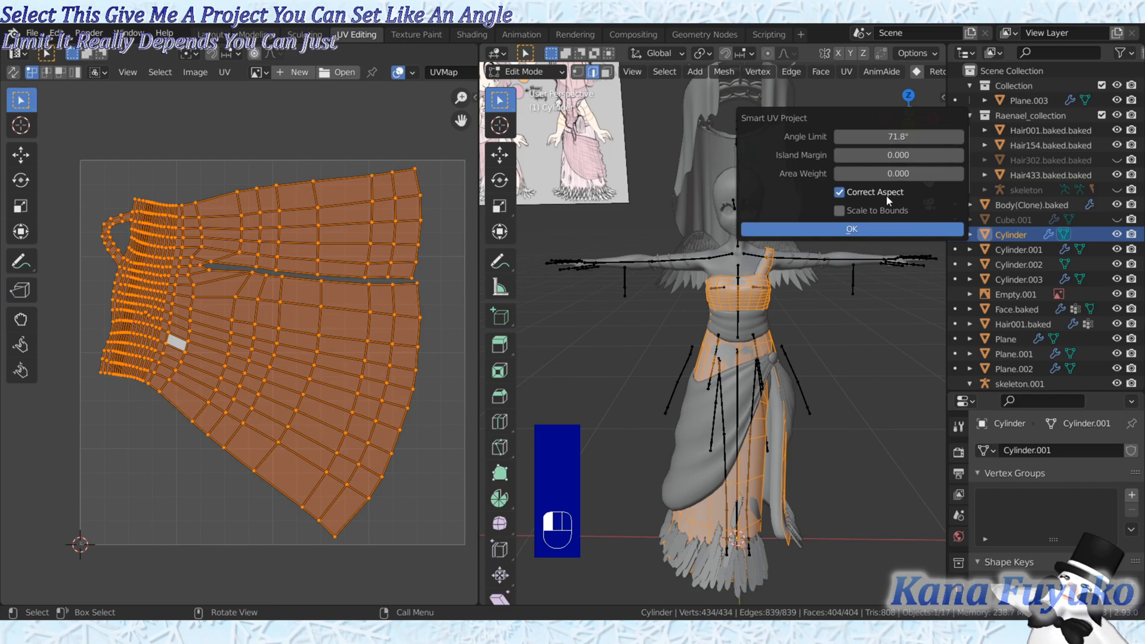
pyautogui.click(824, 231)
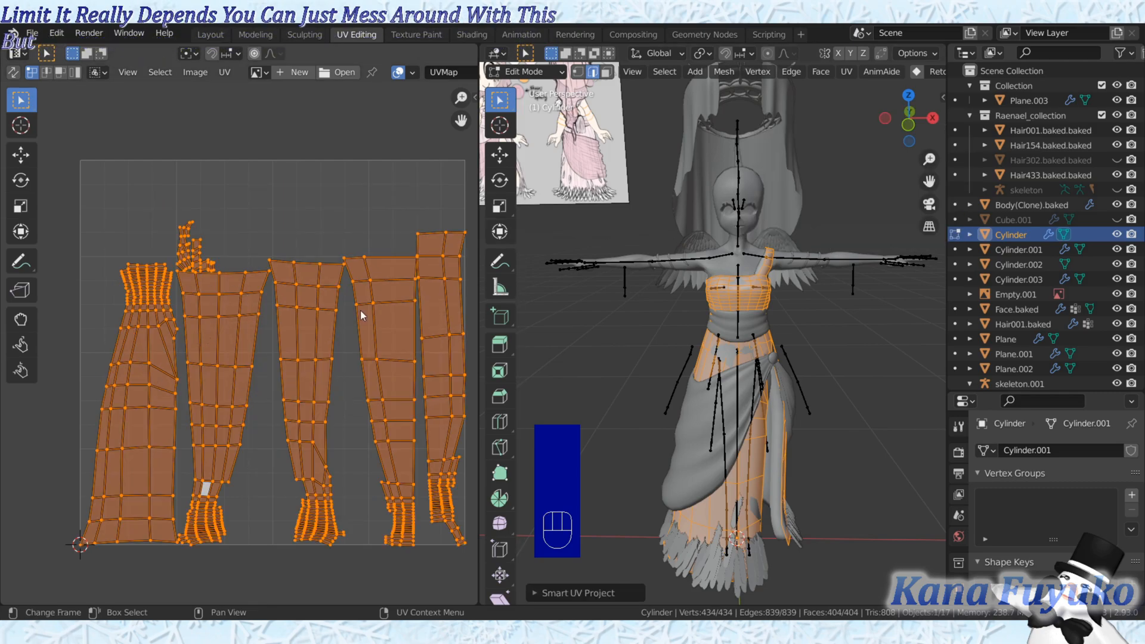
pyautogui.moveTo(219, 361); pyautogui.dragTo(194, 354, button='middle')
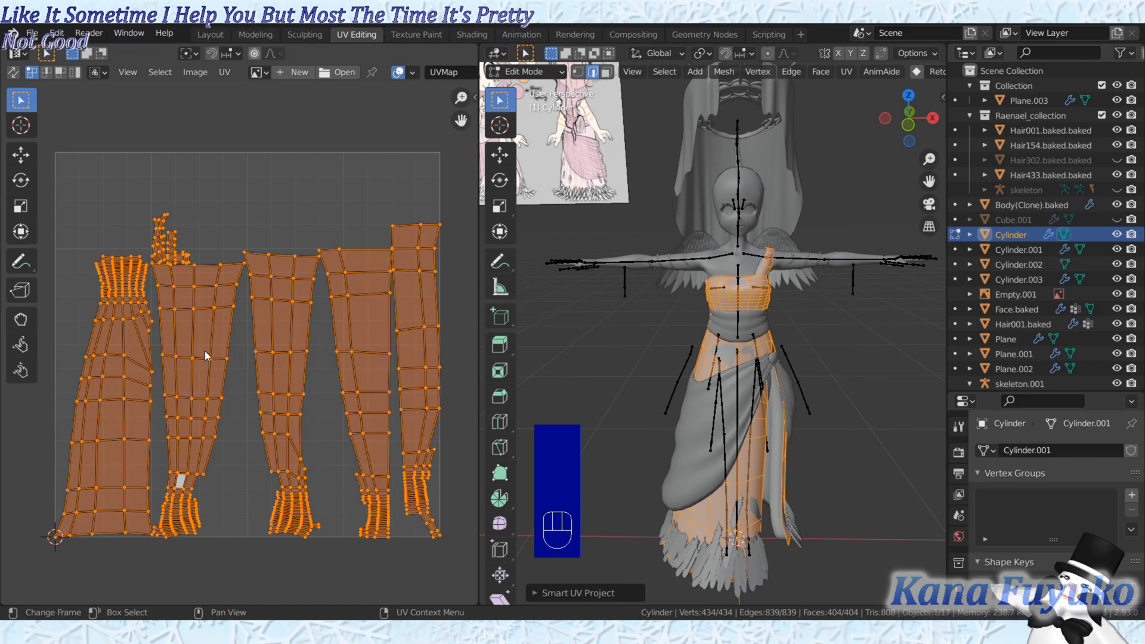
pyautogui.hotkey('ctrl', 'z')
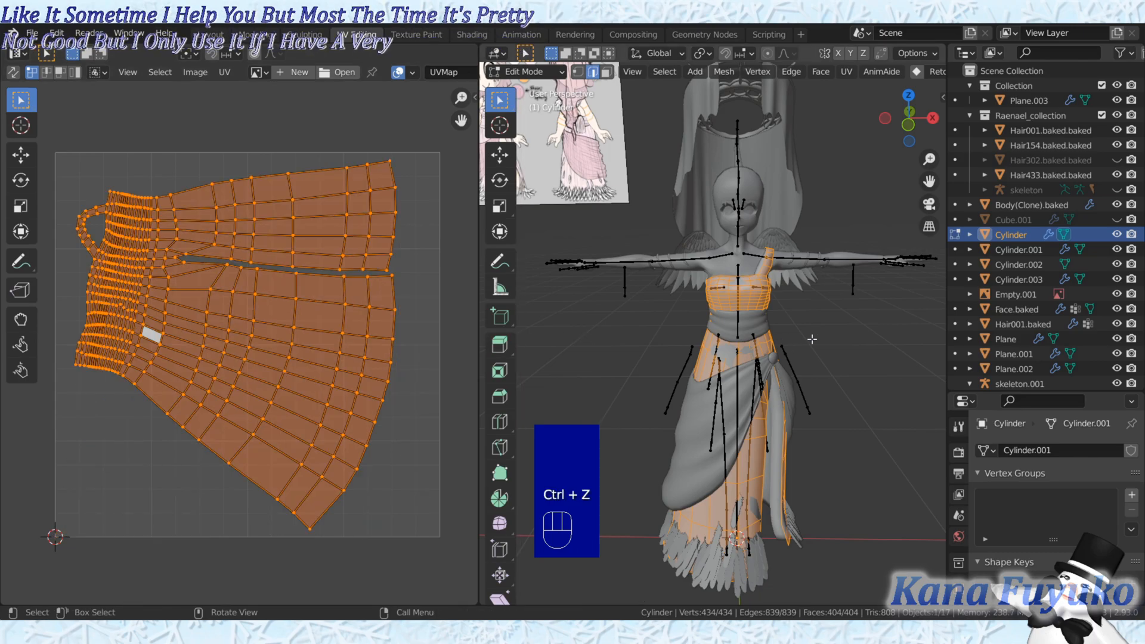
# - Try a Cube Projection on all of the dress's faces, check the resulting UVs and undo it
pyautogui.click(852, 294)
pyautogui.press('a')
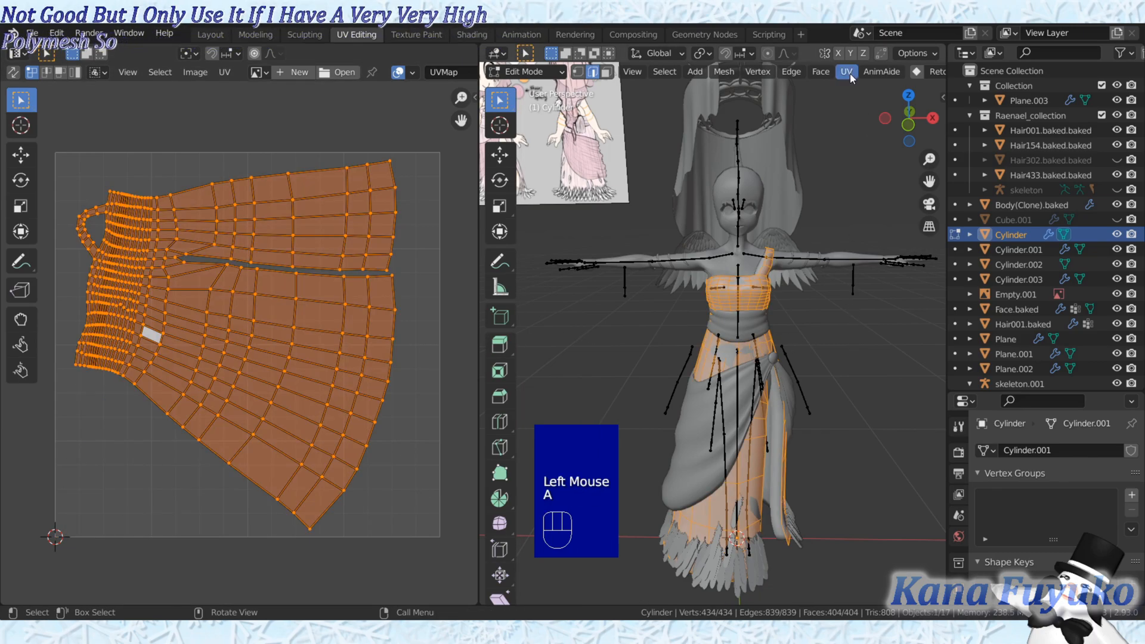
pyautogui.click(846, 71)
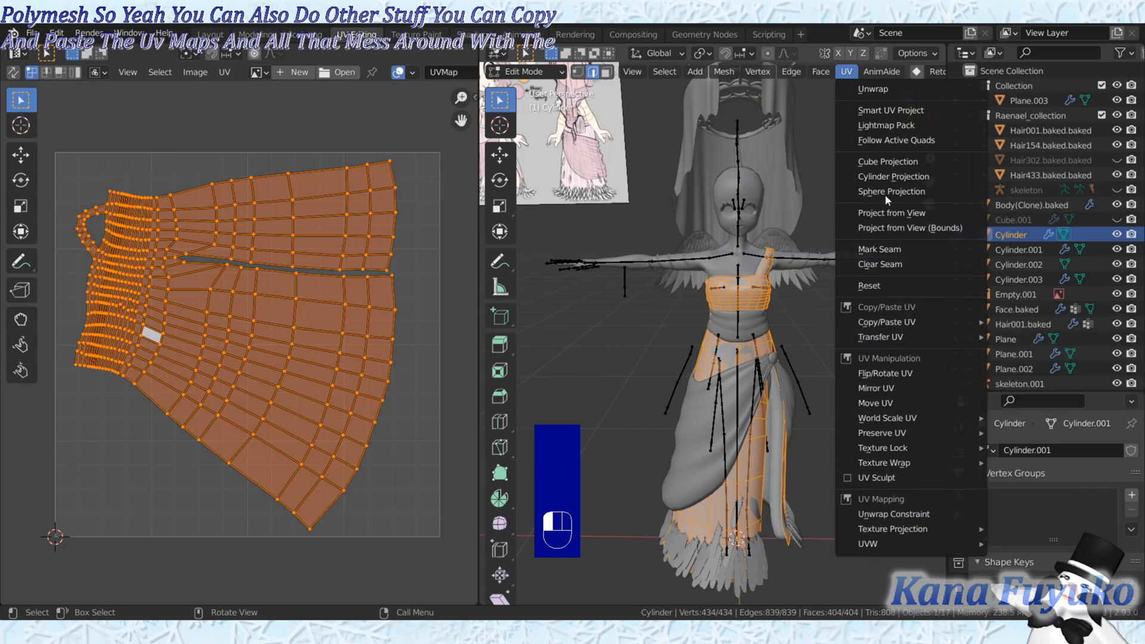
pyautogui.click(892, 158)
pyautogui.scroll(2, 306, 346)
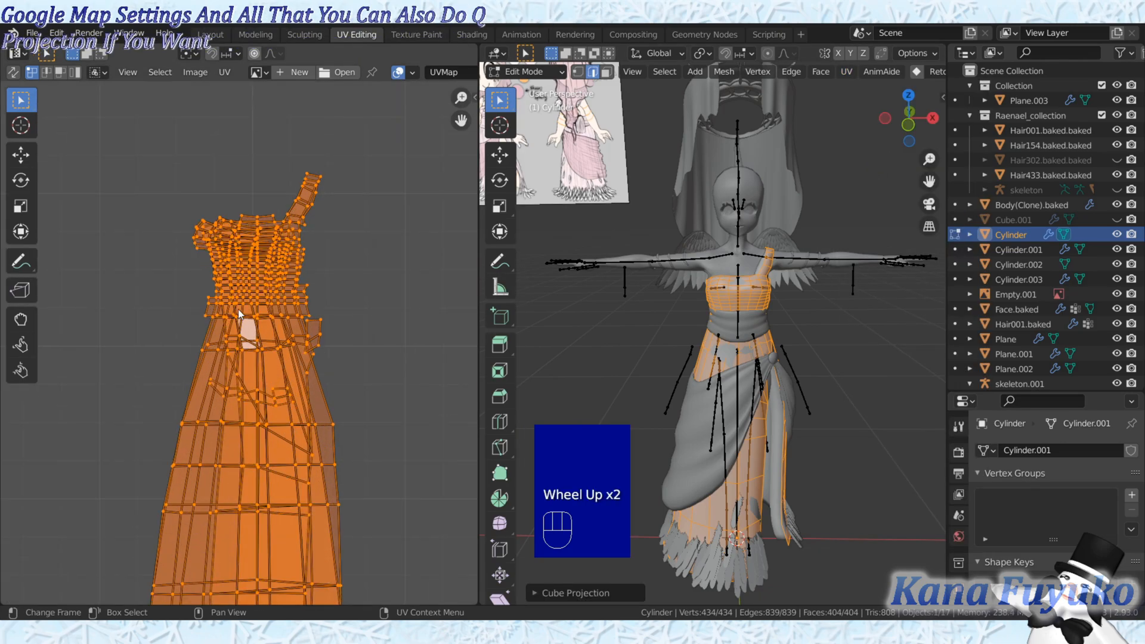
pyautogui.scroll(-2, 239, 309)
pyautogui.hotkey('ctrl', 'z')
# - Try a Lightmap Pack on the dress's selected faces with the default settings, check the packed UVs and undo it
pyautogui.click(846, 72)
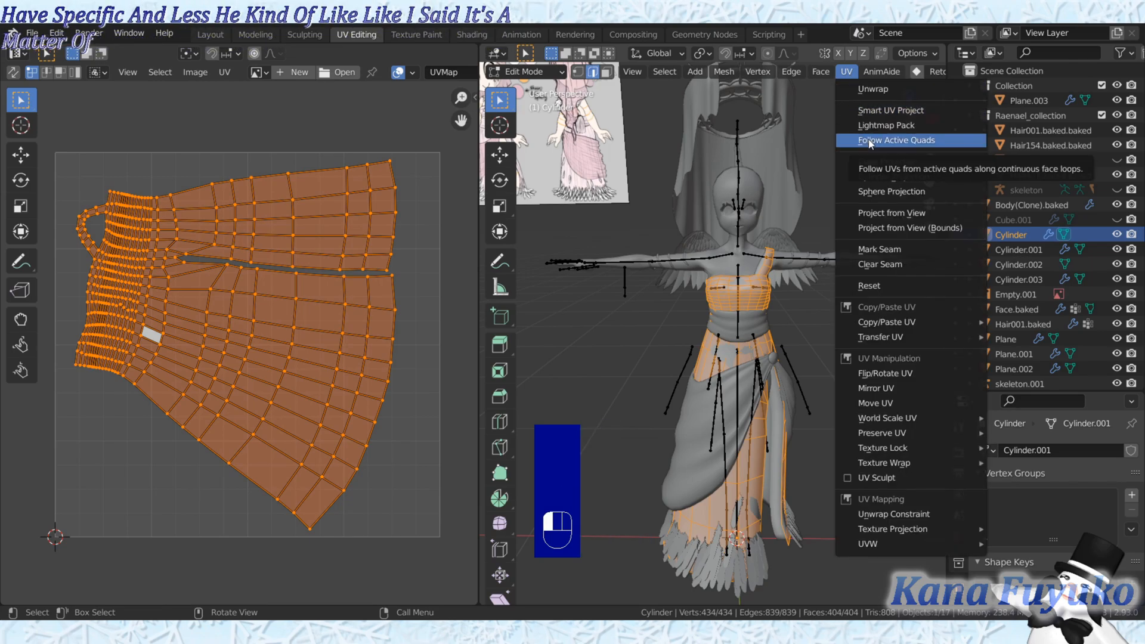
pyautogui.click(876, 126)
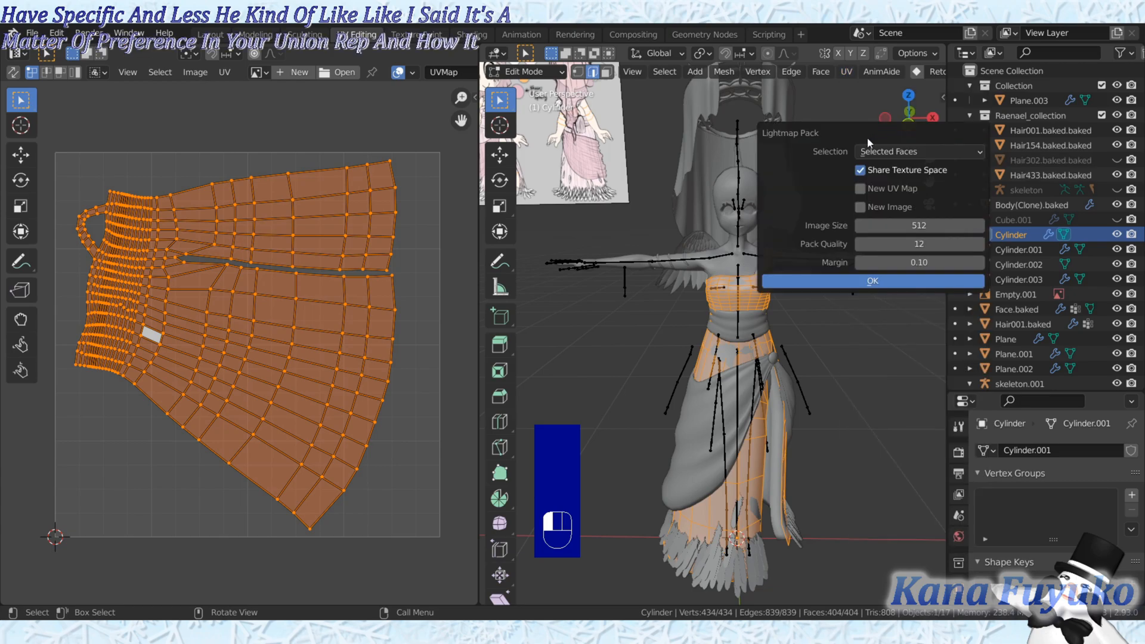
pyautogui.click(884, 284)
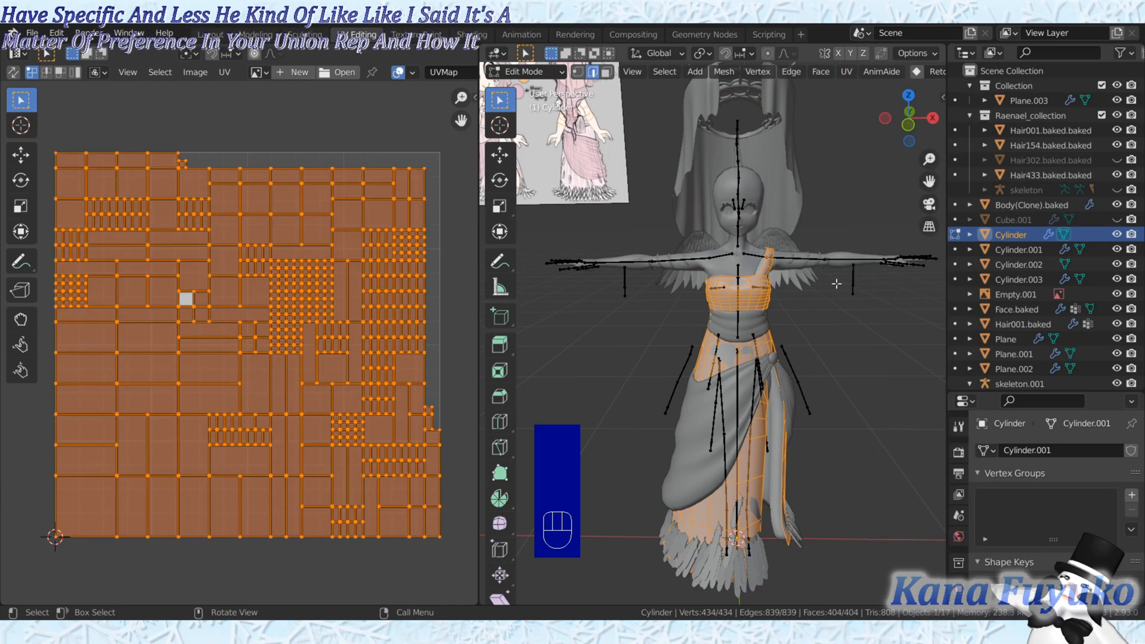
pyautogui.click(853, 72)
pyautogui.click(853, 71)
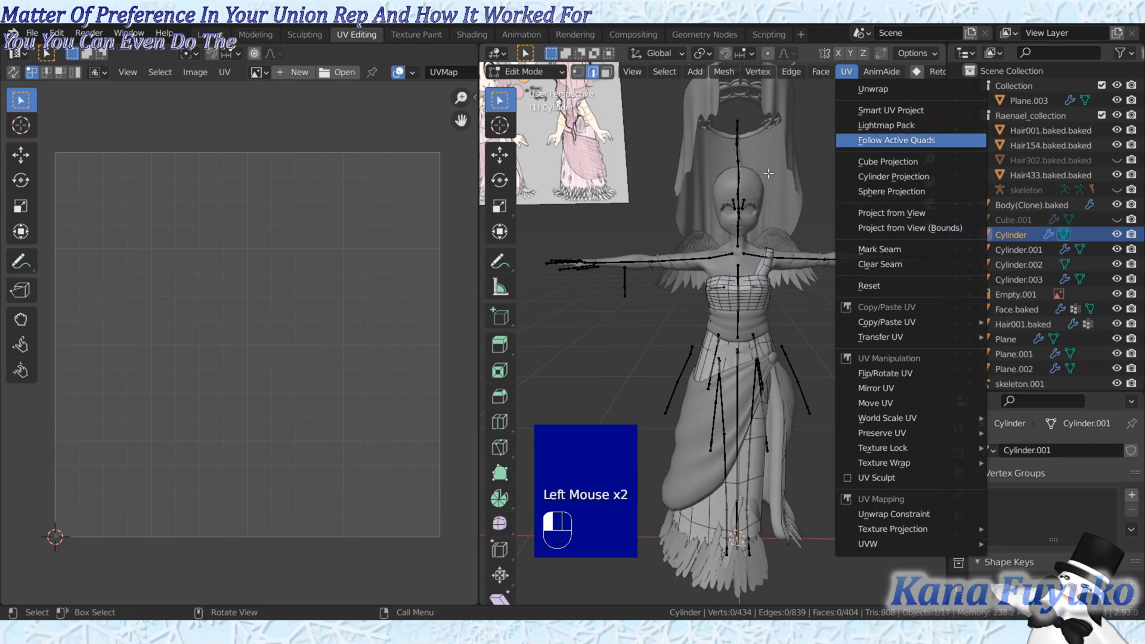
pyautogui.press('a')
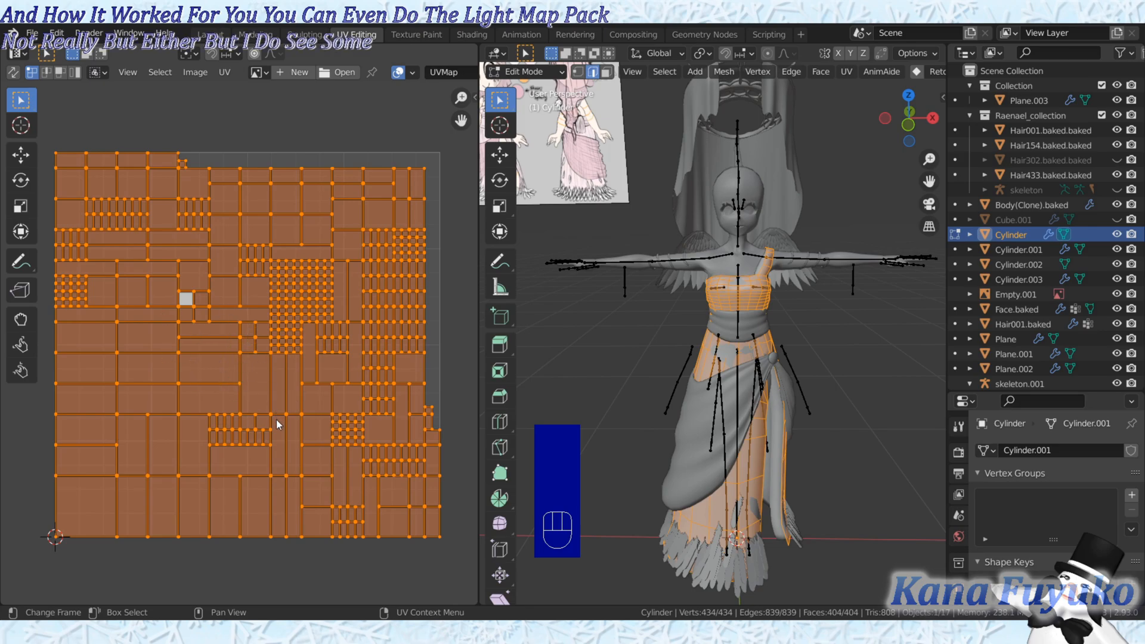
pyautogui.hotkey('ctrl', 'z')
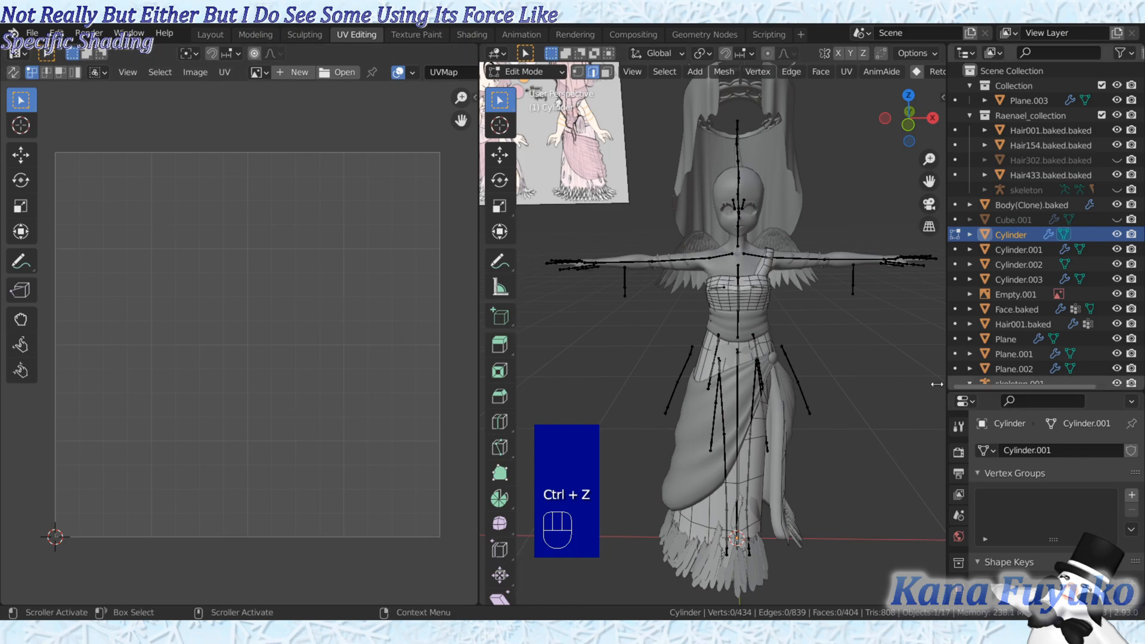
pyautogui.press('a')
pyautogui.hotkey('ctrl', 'z')
pyautogui.hotkey('ctrl', 'z')
pyautogui.hotkey('ctrl', 'z')
# - Clear the geometry selection on the dress and return to Object Mode
pyautogui.click(803, 419)
pyautogui.press('Tab')
pyautogui.moveTo(804, 417); pyautogui.dragTo(771, 405, button='middle')
pyautogui.scroll(2, 779, 377)
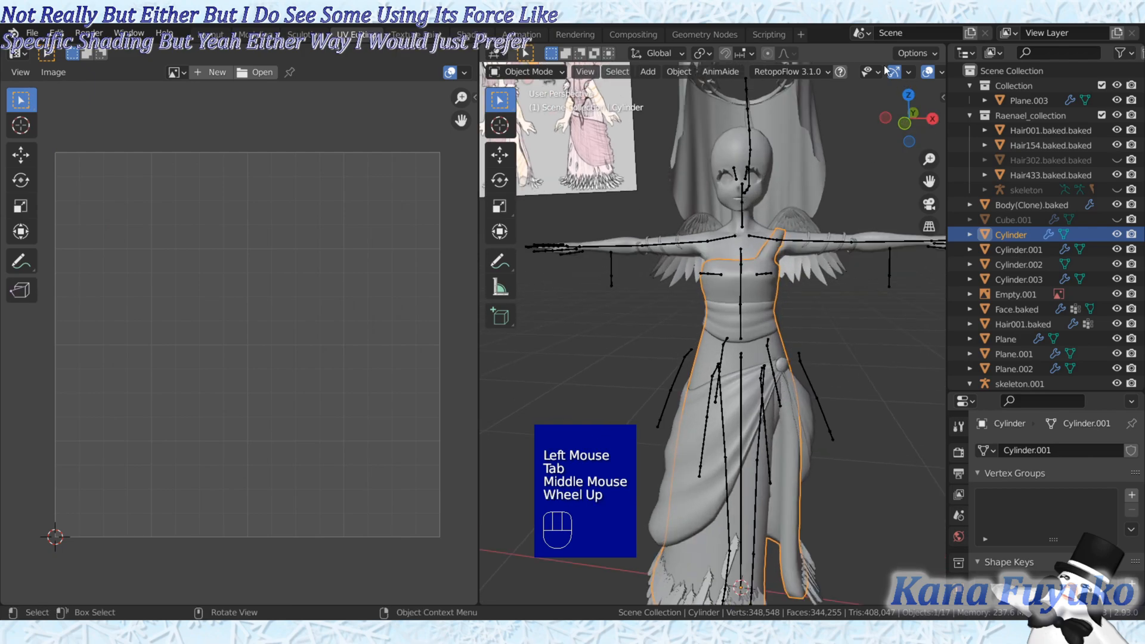
# - Reopen the dress in Edit Mode, review the manual Unwrap command among the UV options and return to Object Mode
pyautogui.press('Tab')
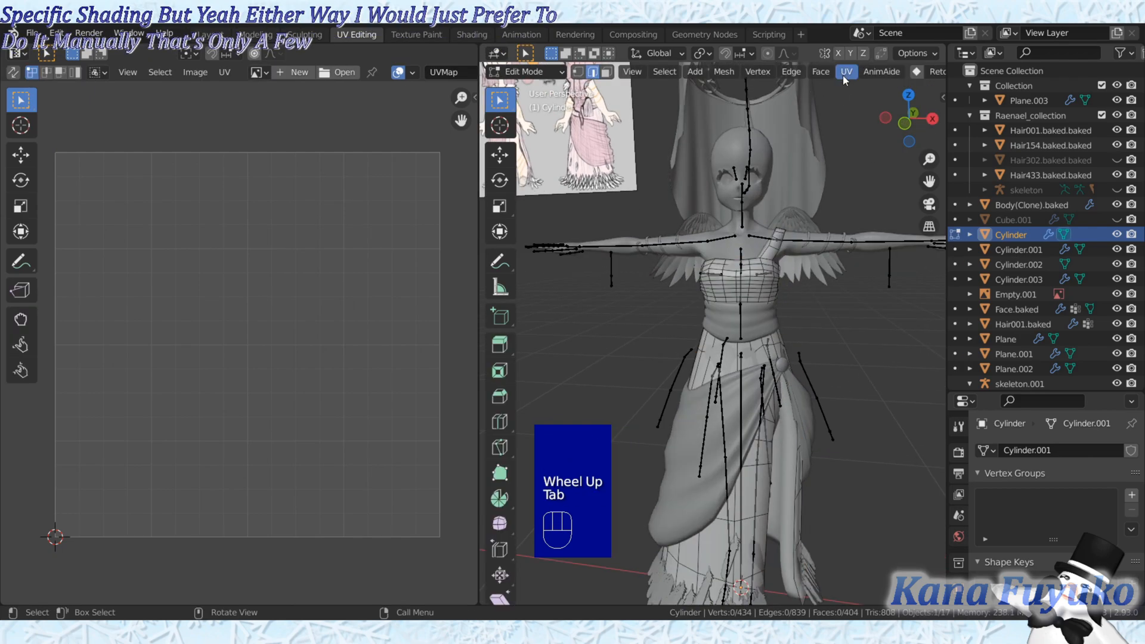
pyautogui.click(843, 76)
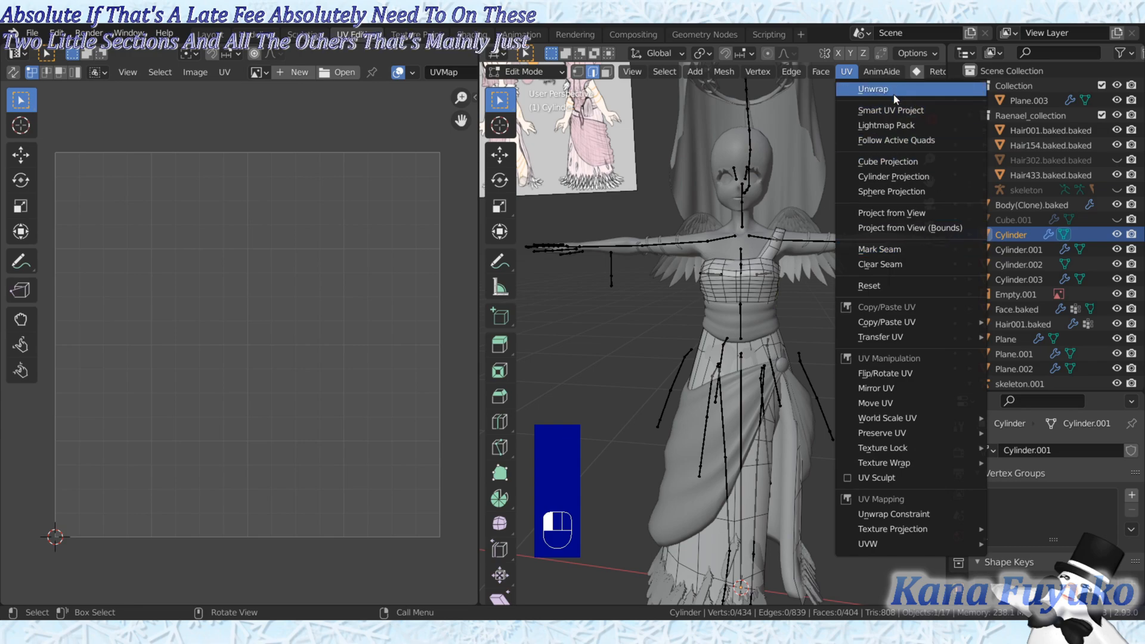
pyautogui.click(862, 88)
pyautogui.moveTo(801, 313); pyautogui.dragTo(805, 492, button='middle')
pyautogui.scroll(-2, 790, 346)
pyautogui.press('Tab')
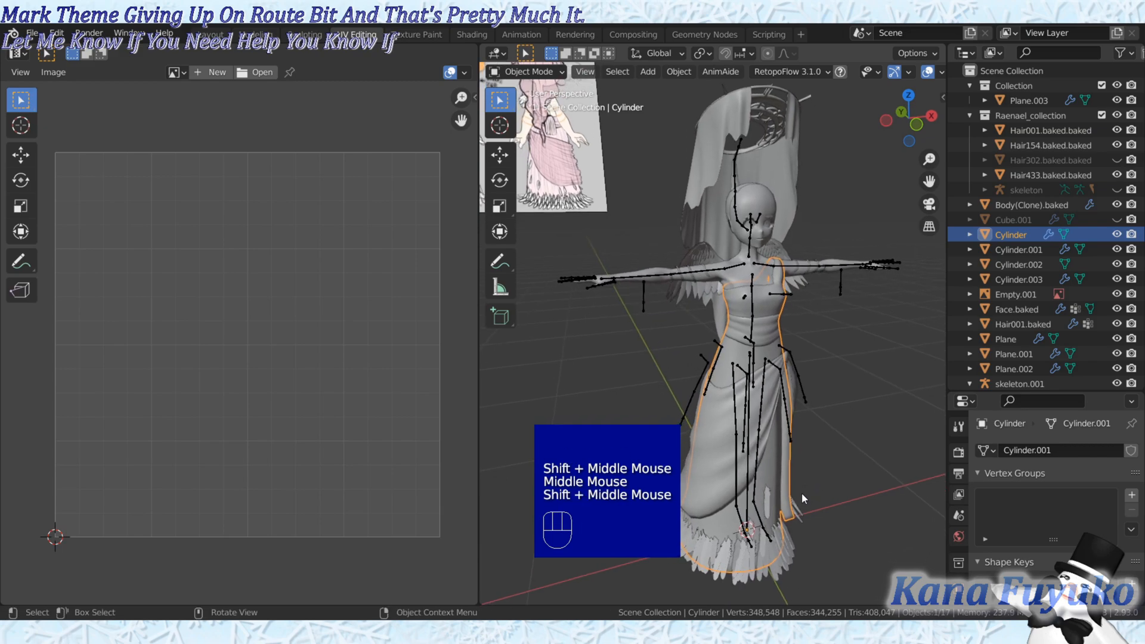